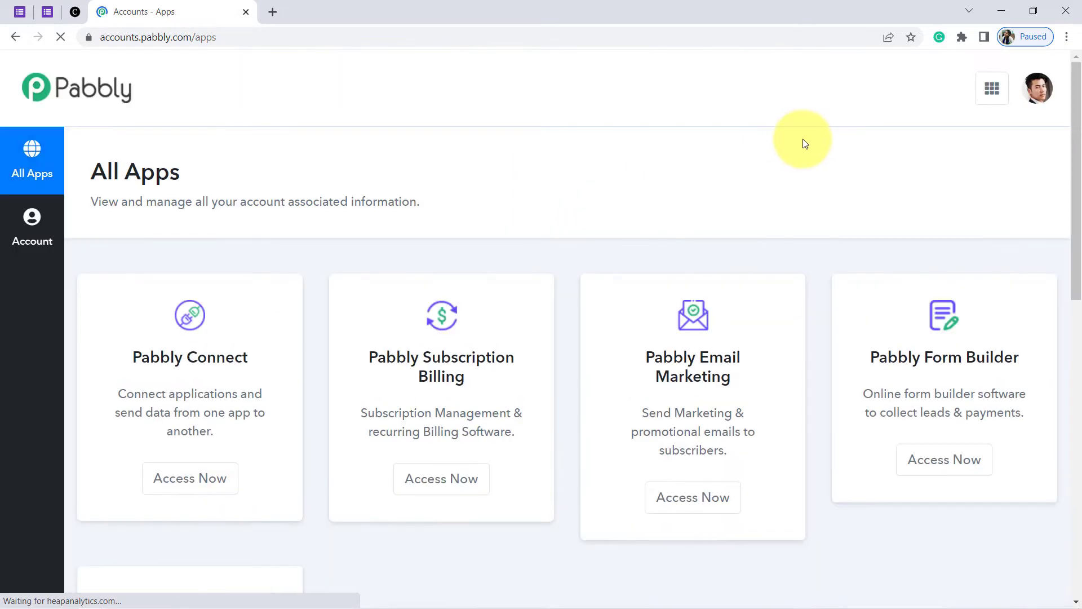
Open Pabbly Connect using Access Now on the Pabbly All Apps page
click(191, 477)
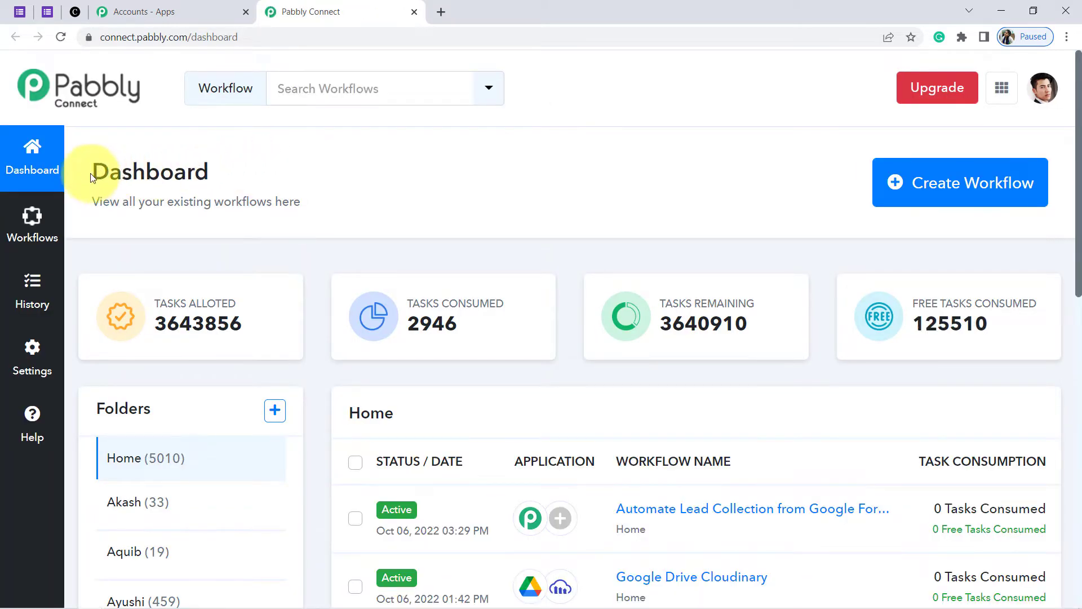
Start a new workflow and paste 'Automate Lead Collection from Google Forms to Clientjoy' as its name
drag(92, 178, 216, 178)
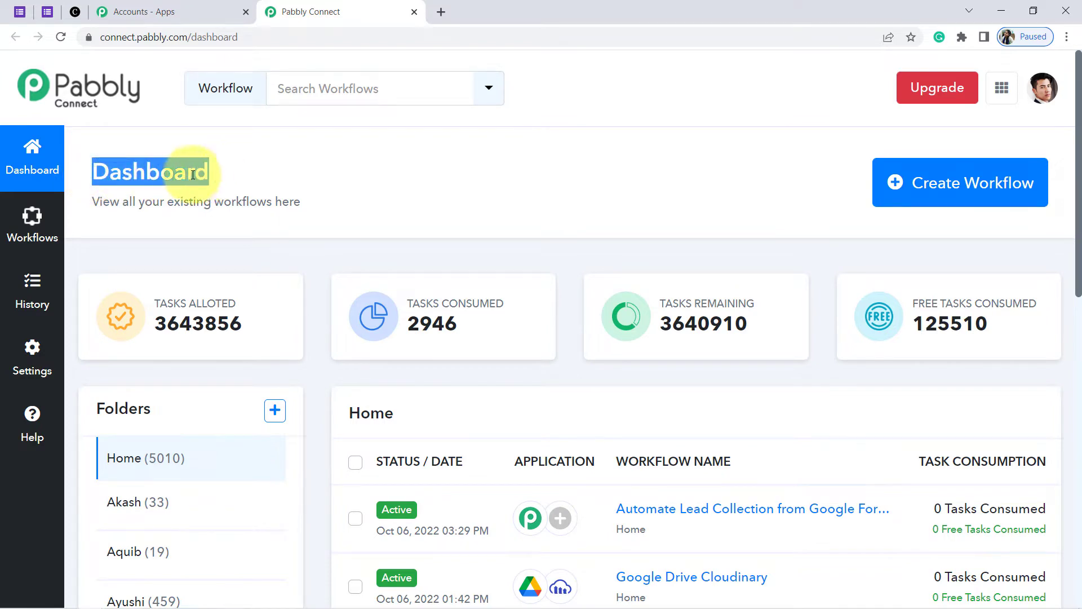
click(550, 184)
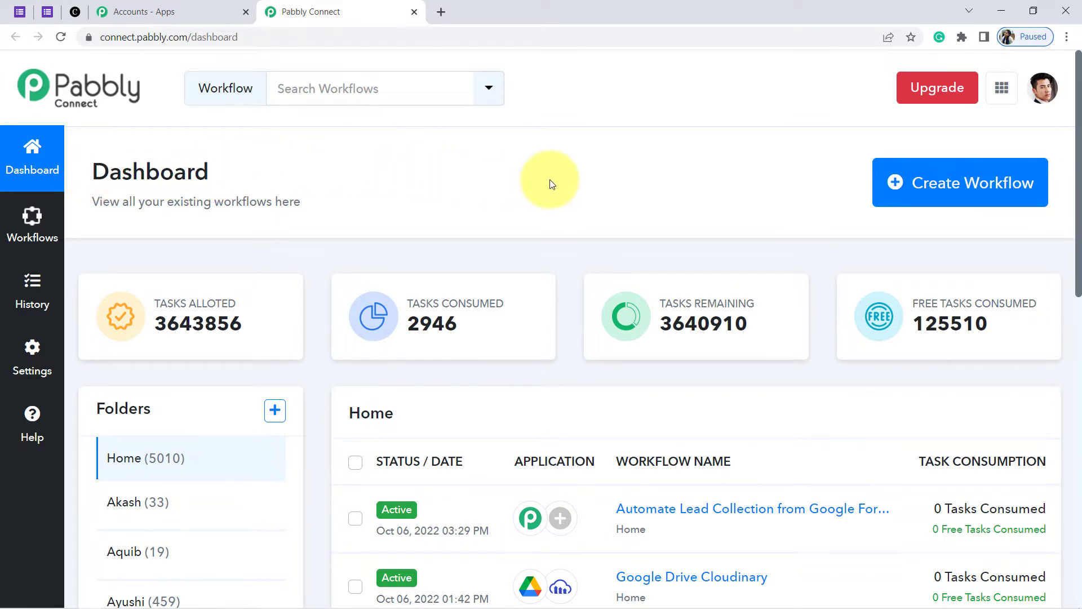
click(992, 184)
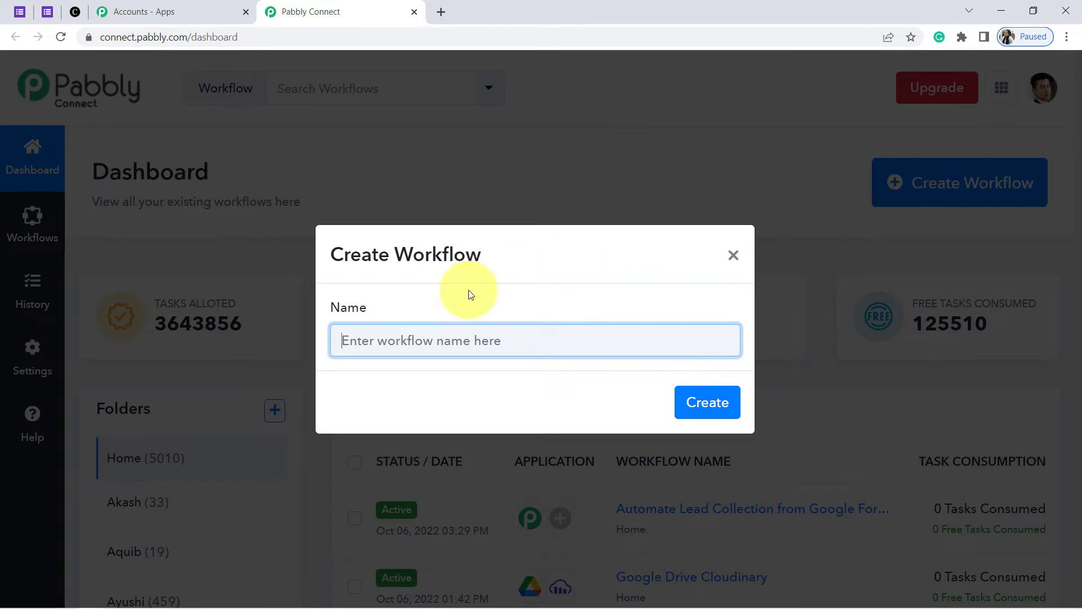
drag(354, 248, 448, 251)
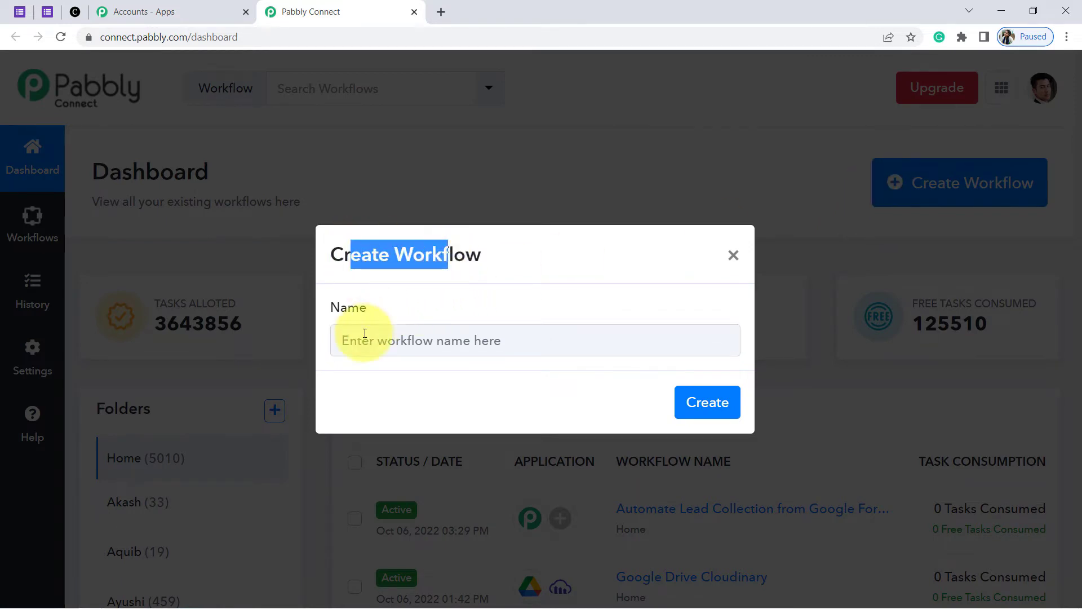
click(443, 340)
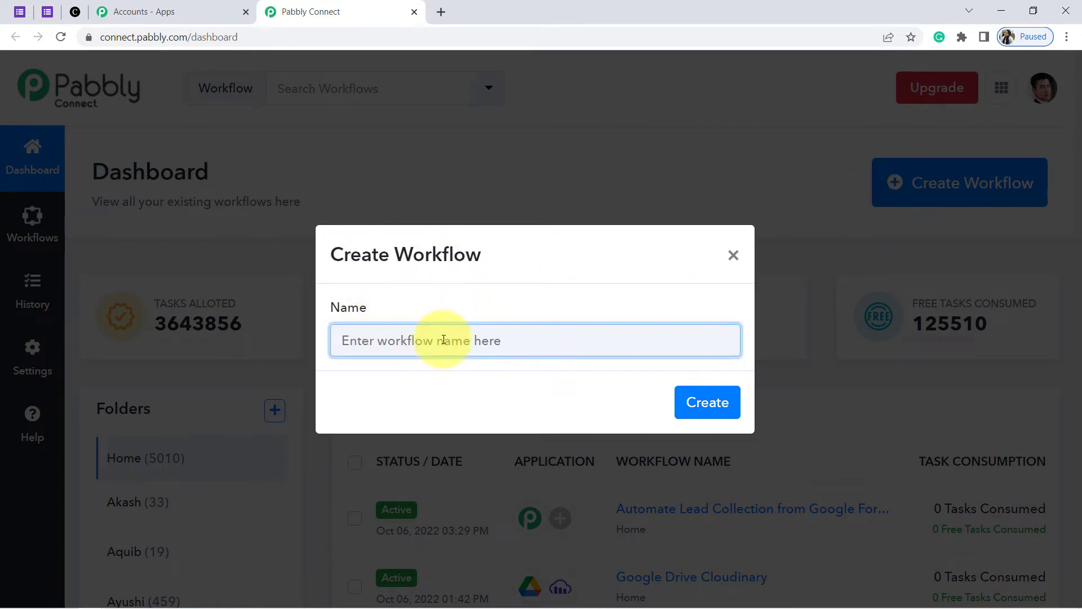
text(Automate Lead Collection from Google Forms to Clientjoy)
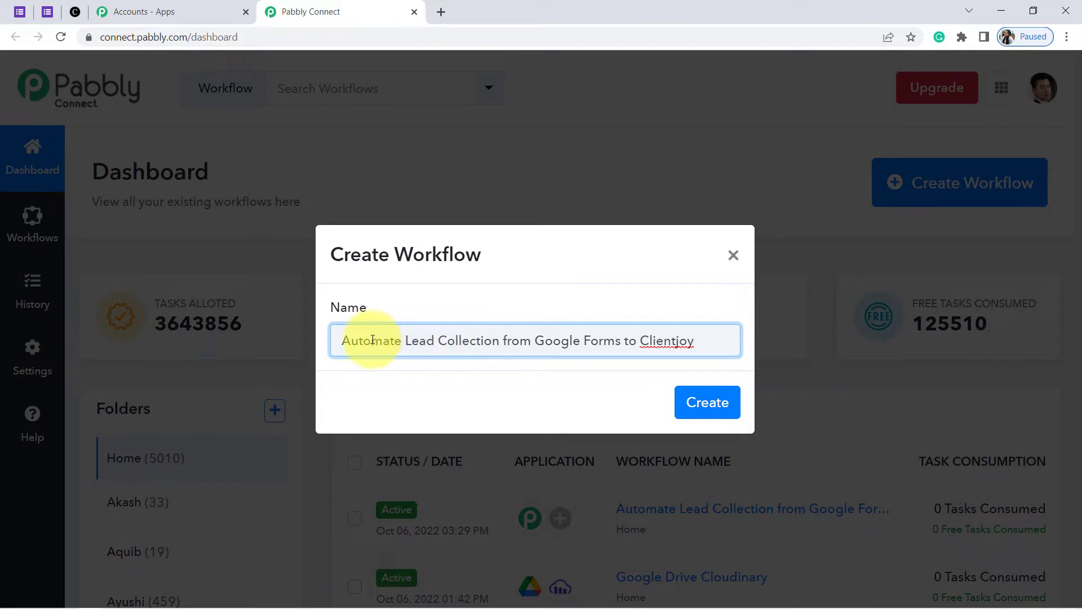
drag(357, 341, 676, 343)
click(698, 404)
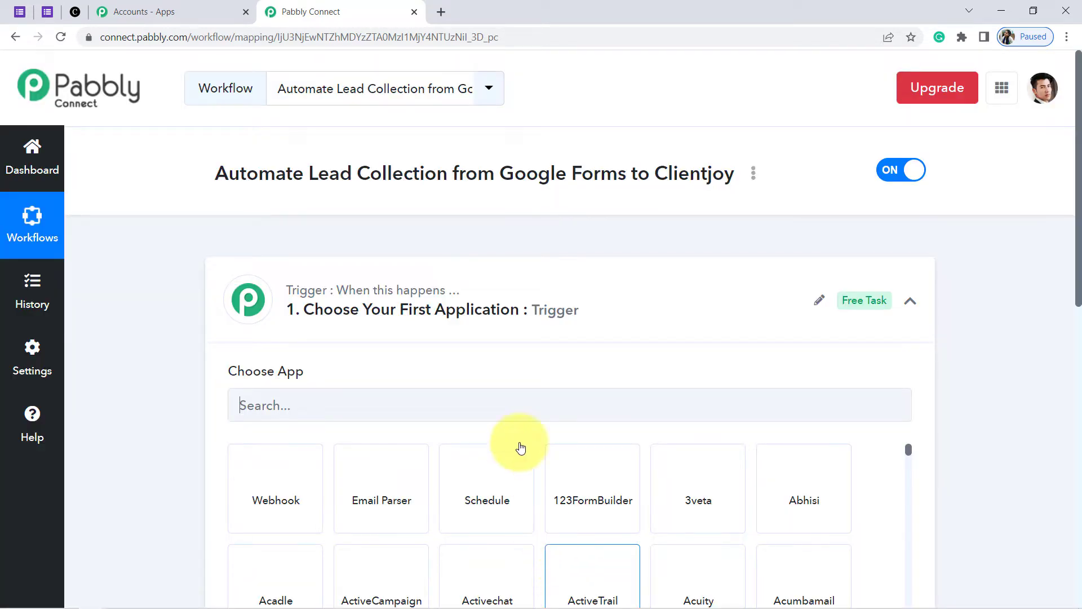
Search 'google f' in the trigger's app list and pick Google Forms
click(399, 311)
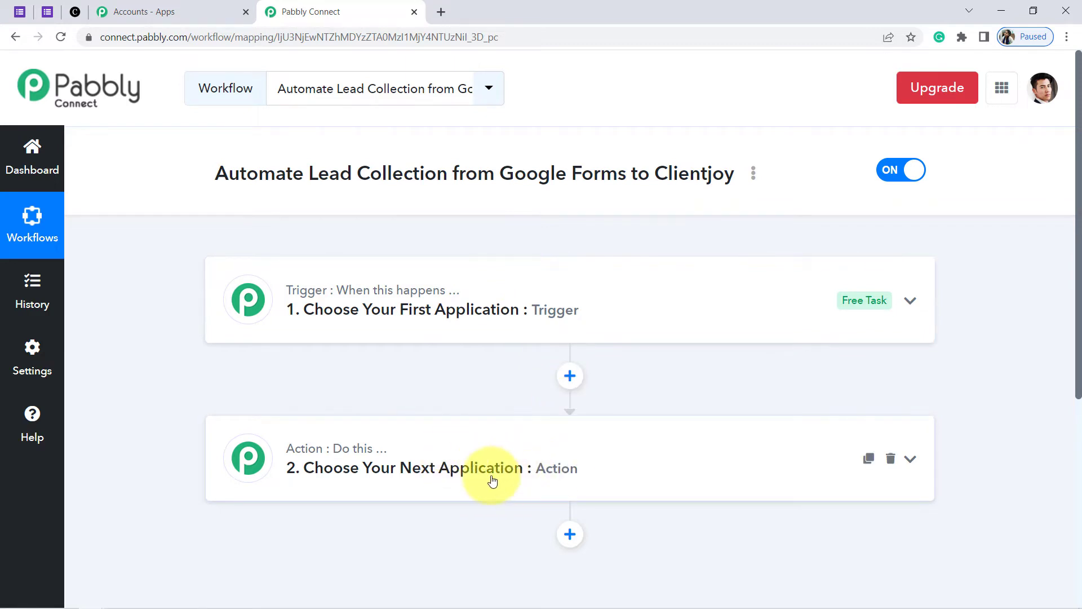
drag(206, 174, 596, 211)
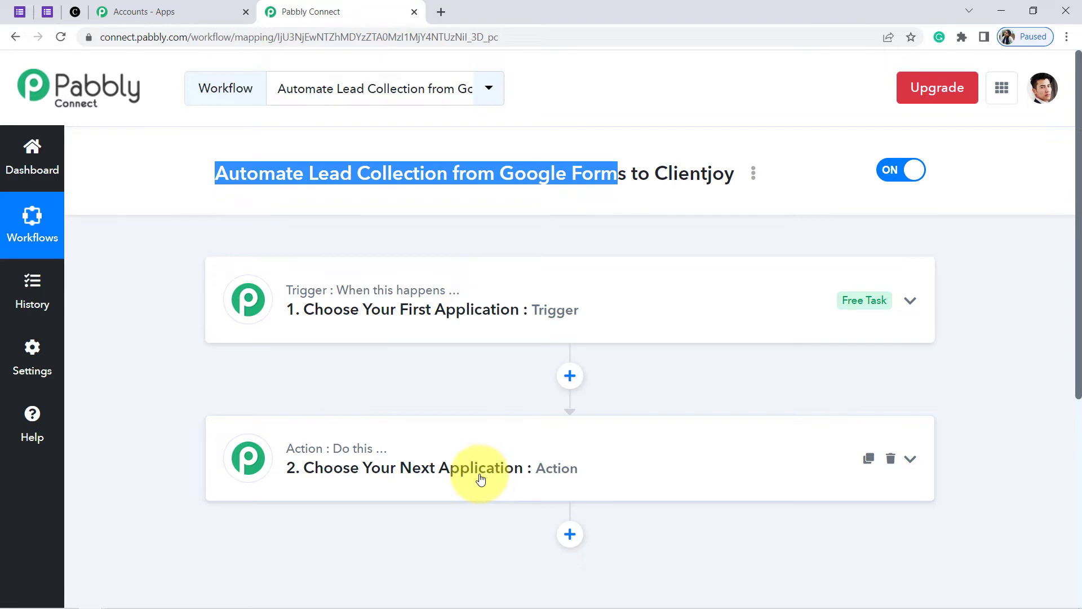
click(425, 326)
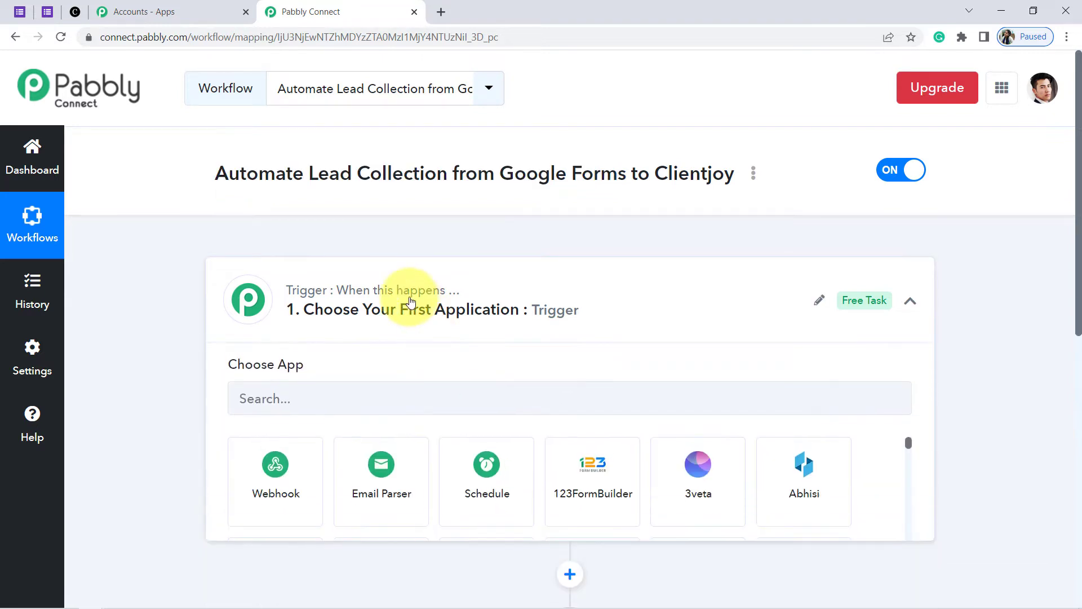
click(277, 407)
text(google for)
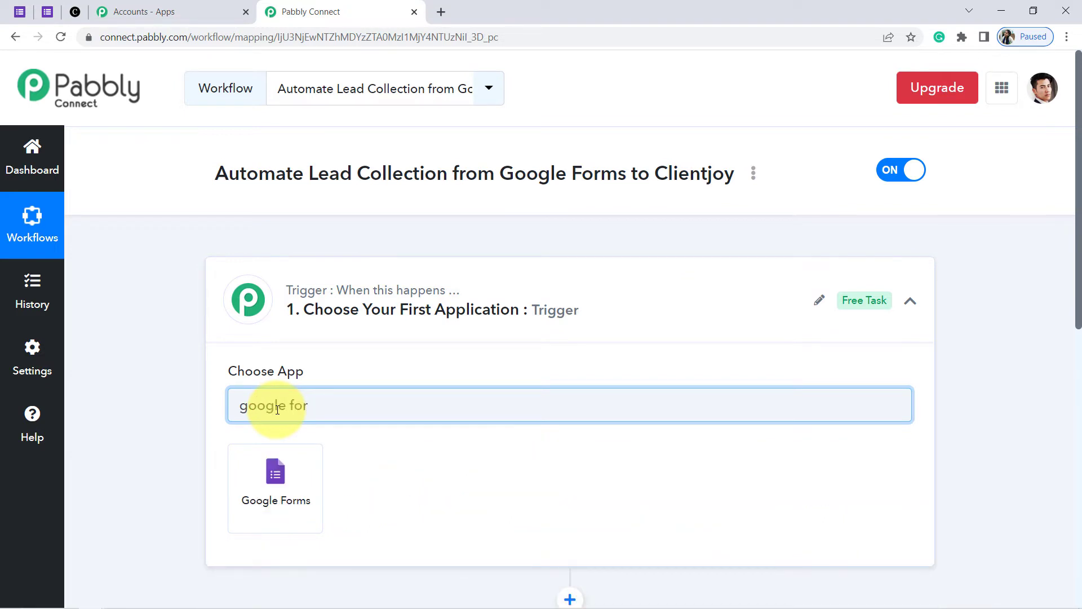
click(274, 479)
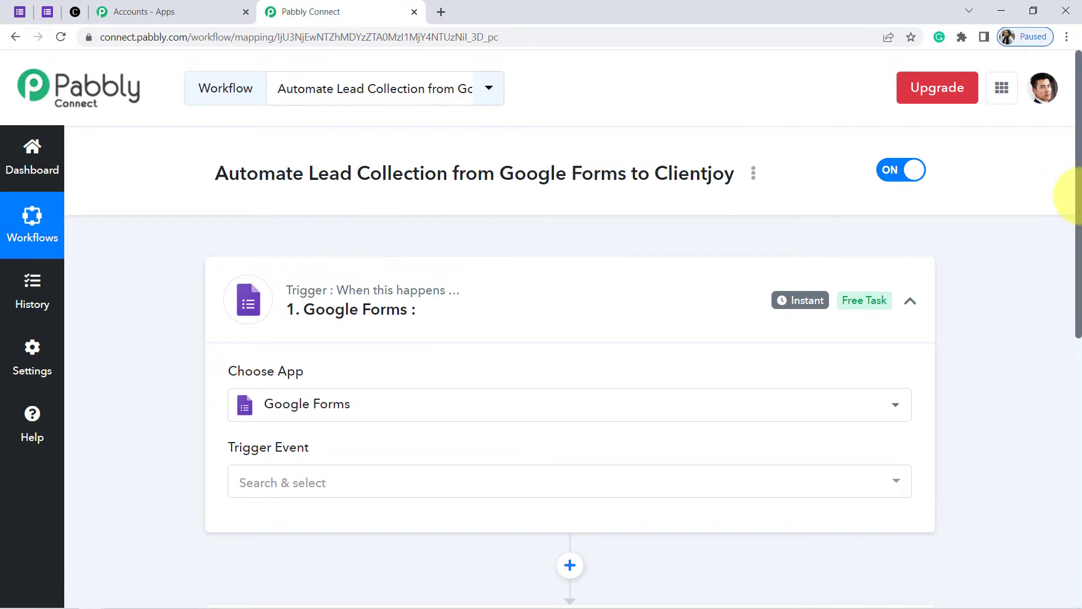
scroll(1076, 200, down, 3)
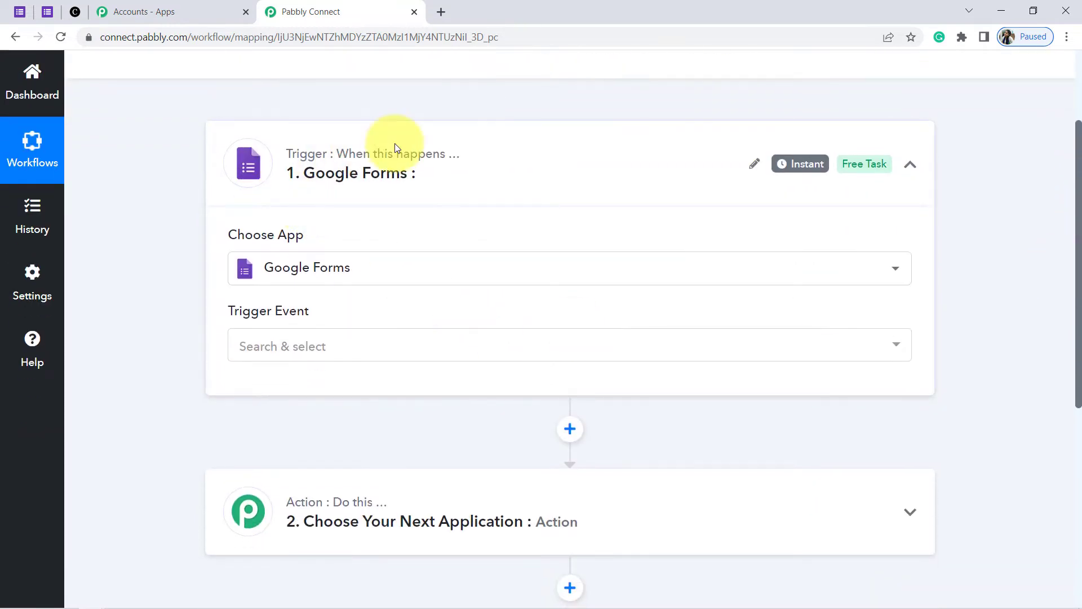
Set the trigger event to New Response Received
click(261, 345)
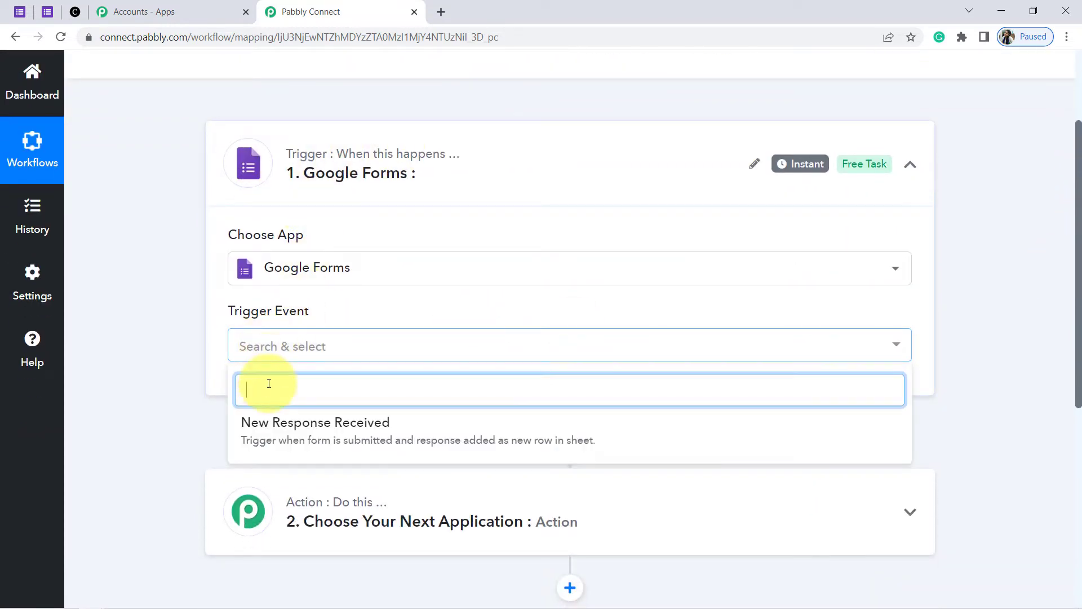
click(319, 429)
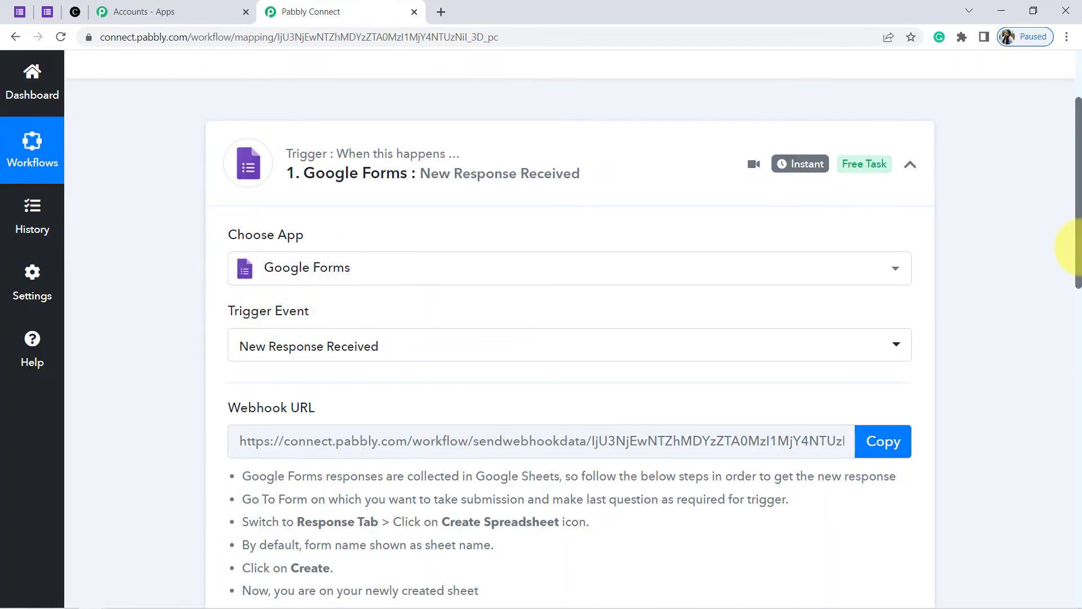
drag(1078, 248, 1077, 324)
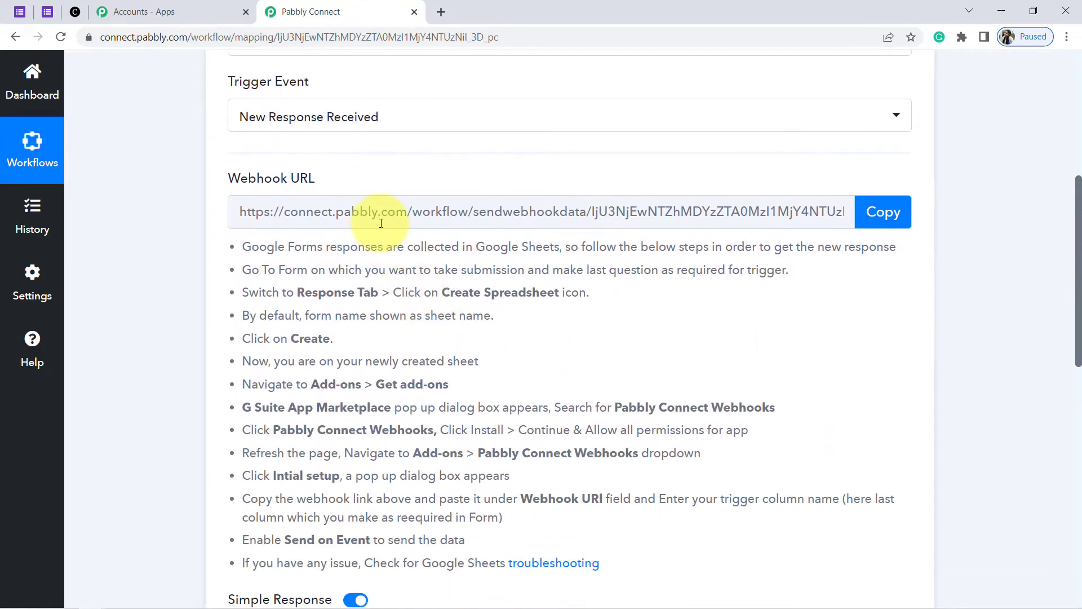
drag(259, 246, 585, 532)
click(496, 448)
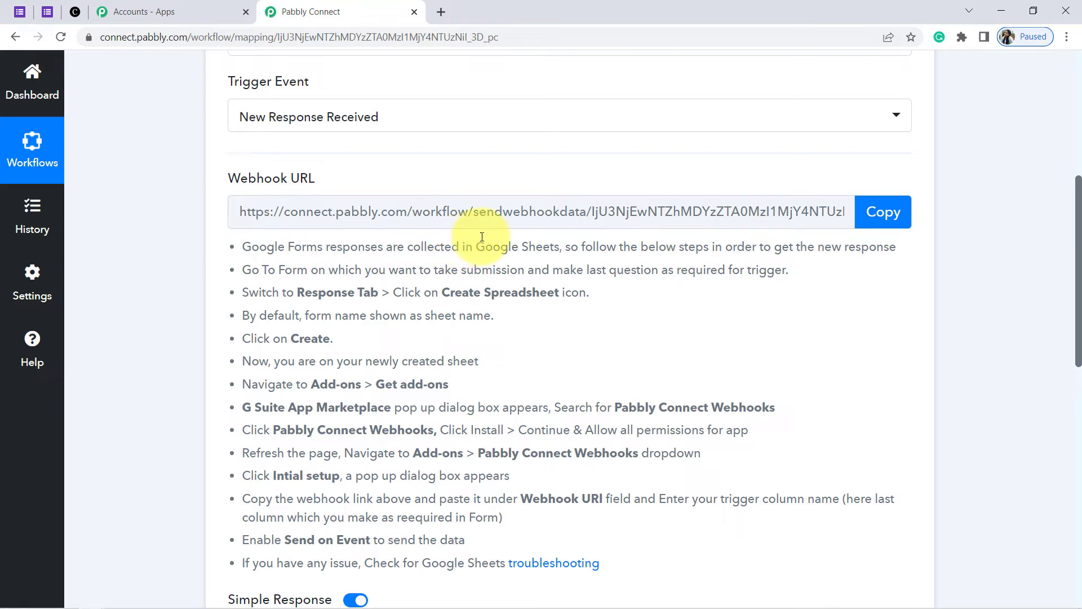
Copy the generated webhook URL and return to the Google Form
drag(755, 210, 278, 210)
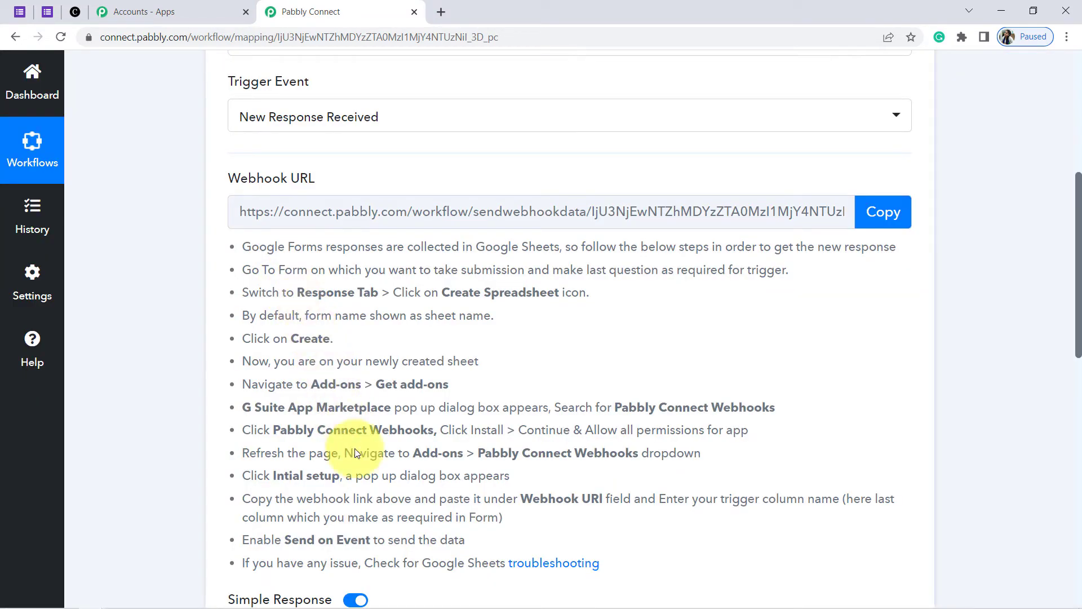
click(884, 216)
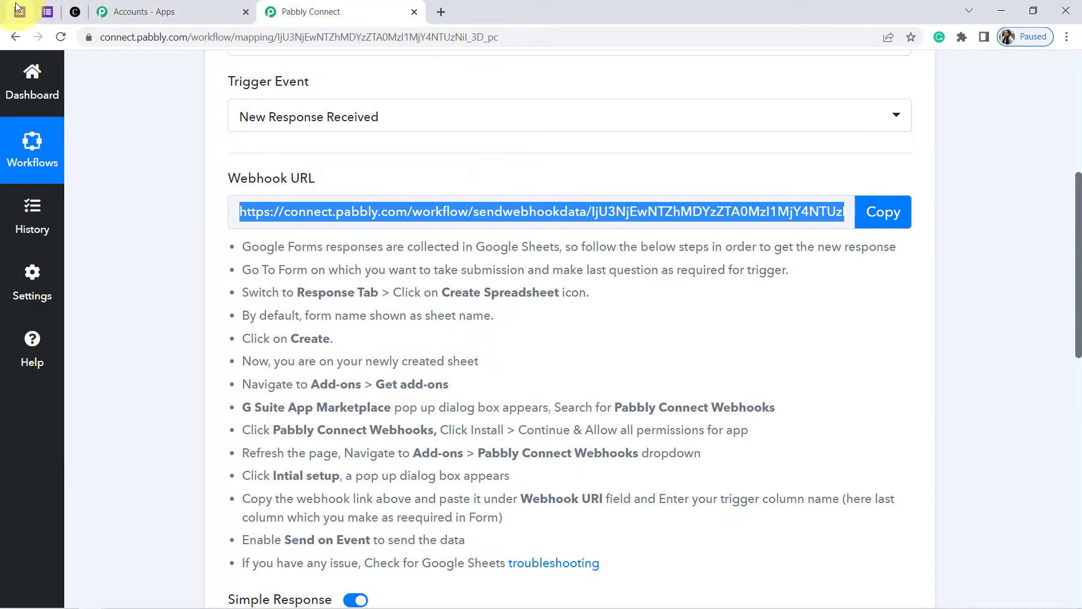
click(19, 11)
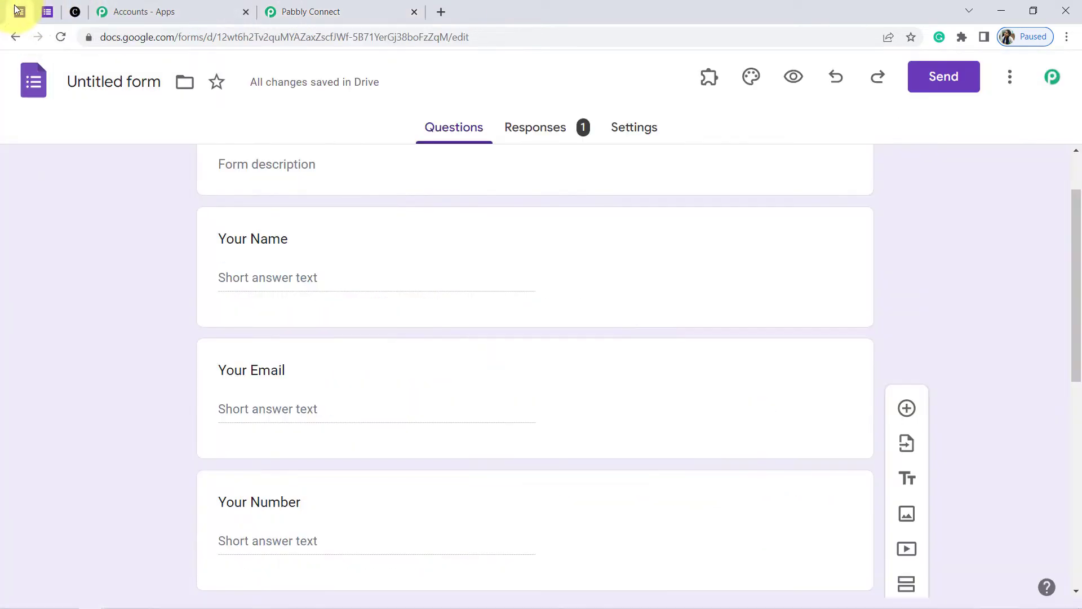
View the form's single response and open its linked spreadsheet
click(548, 134)
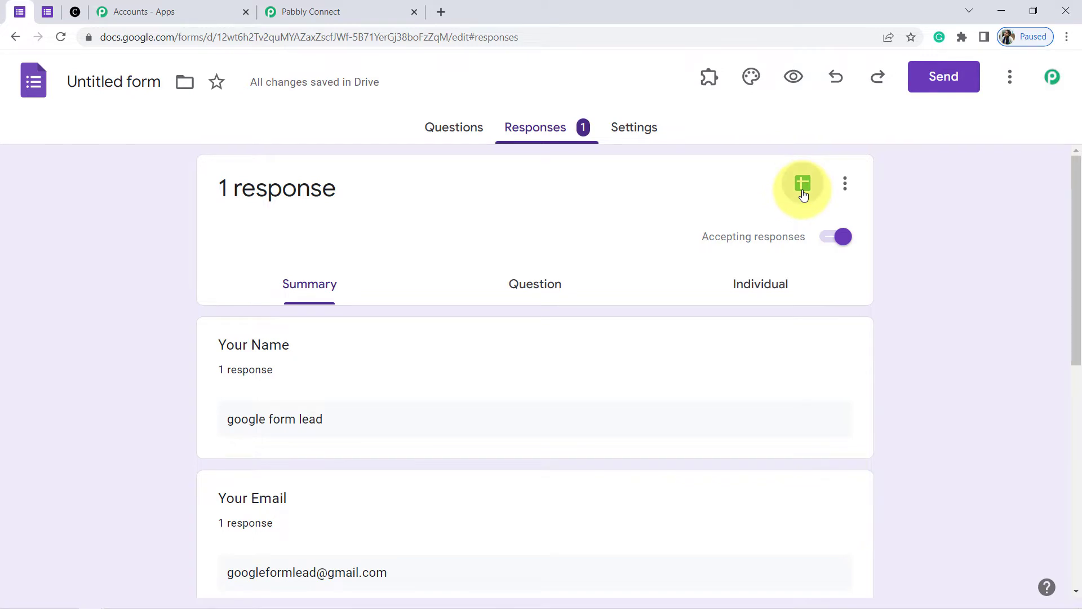
click(803, 195)
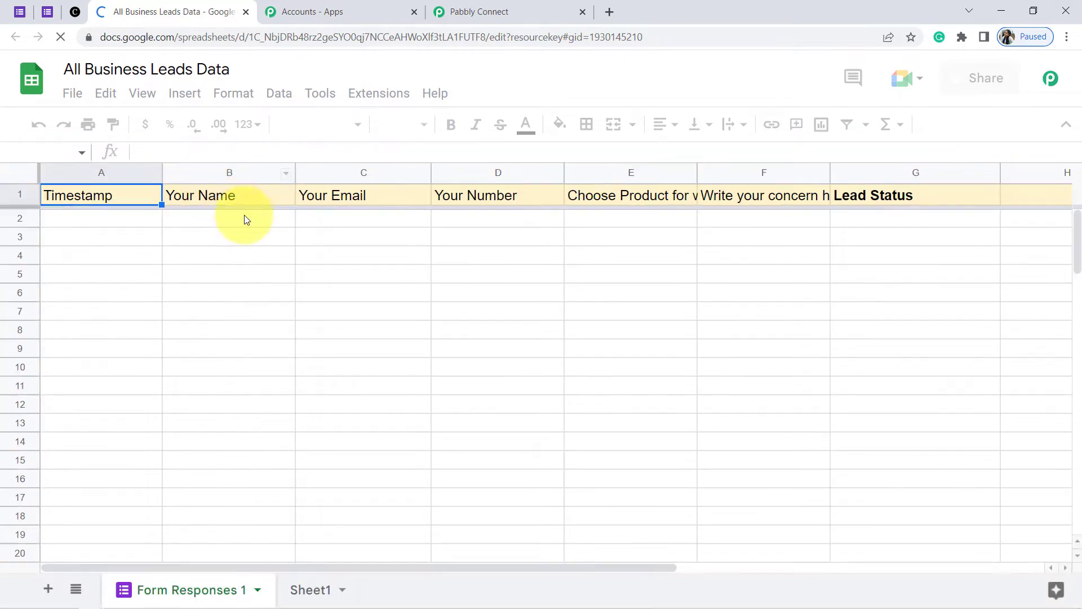
Wrap and vertically centre the header row text, widen column E and narrow column A
click(156, 274)
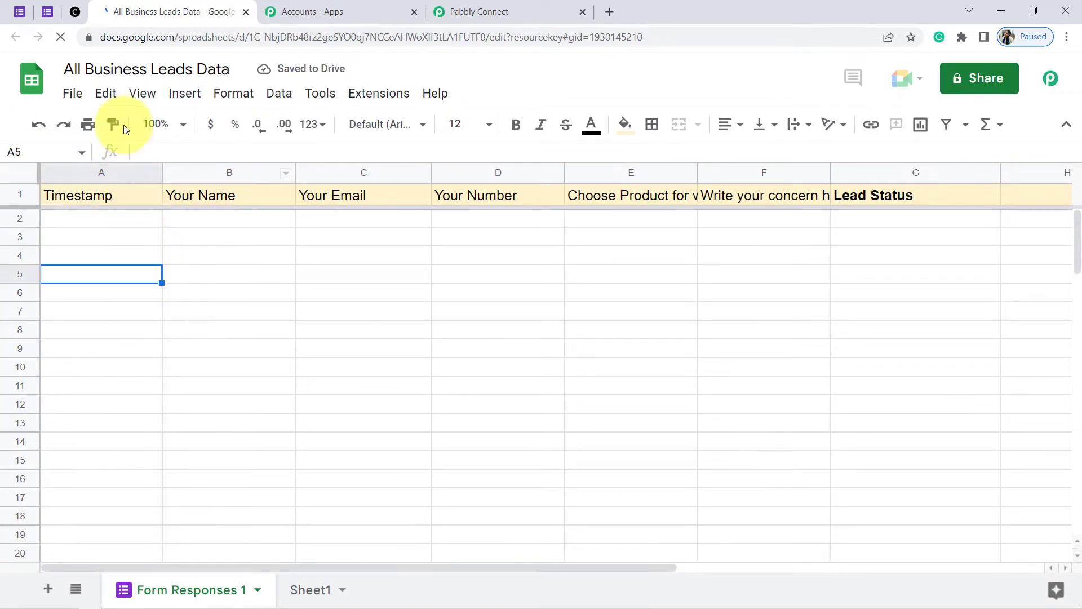
drag(72, 67, 231, 67)
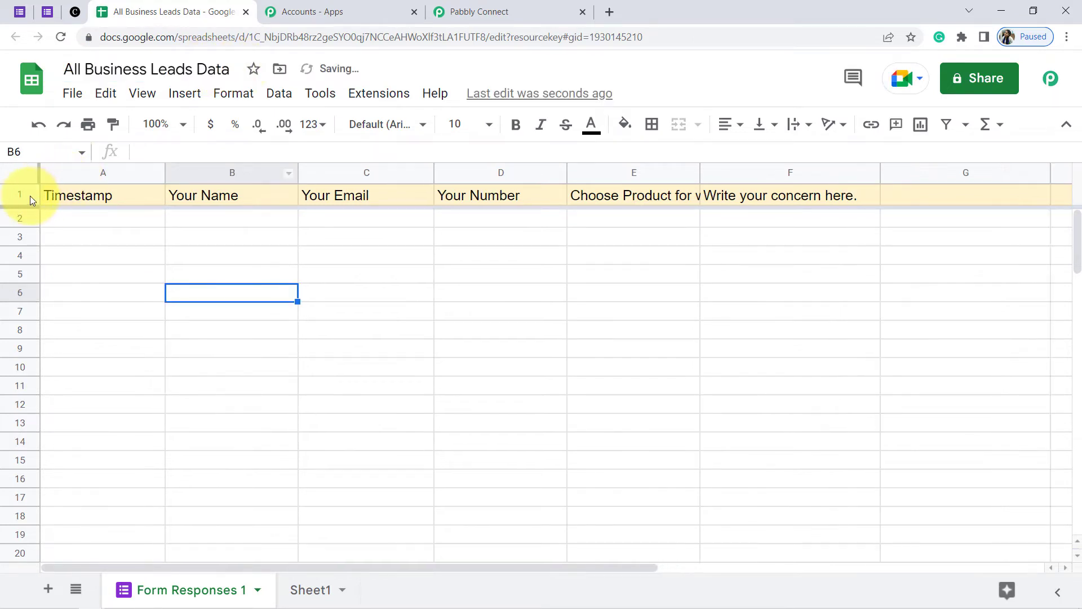
click(18, 196)
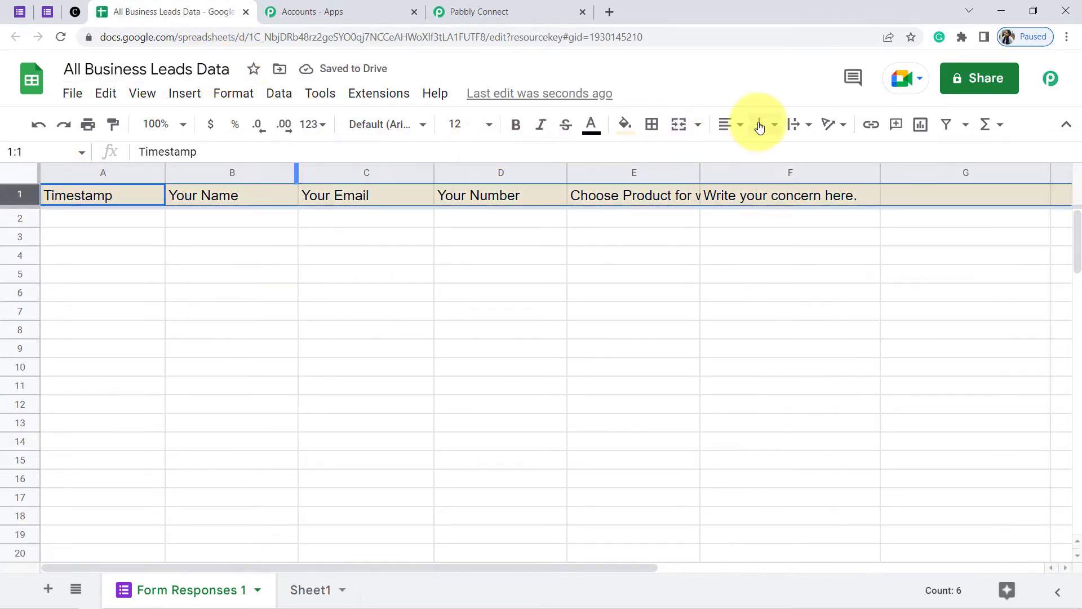
click(798, 125)
click(820, 155)
click(734, 133)
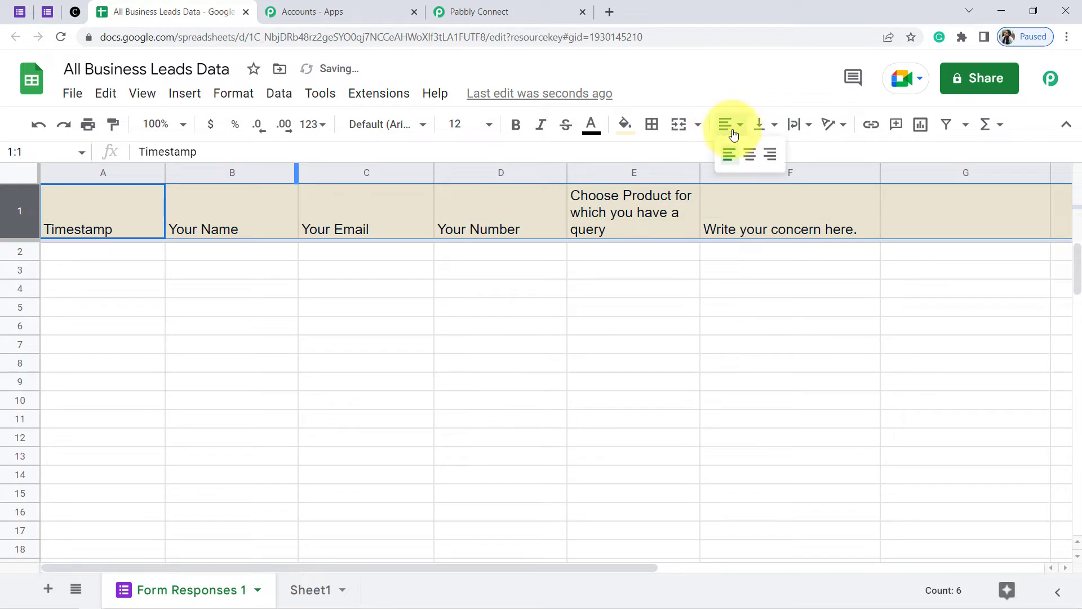
click(760, 125)
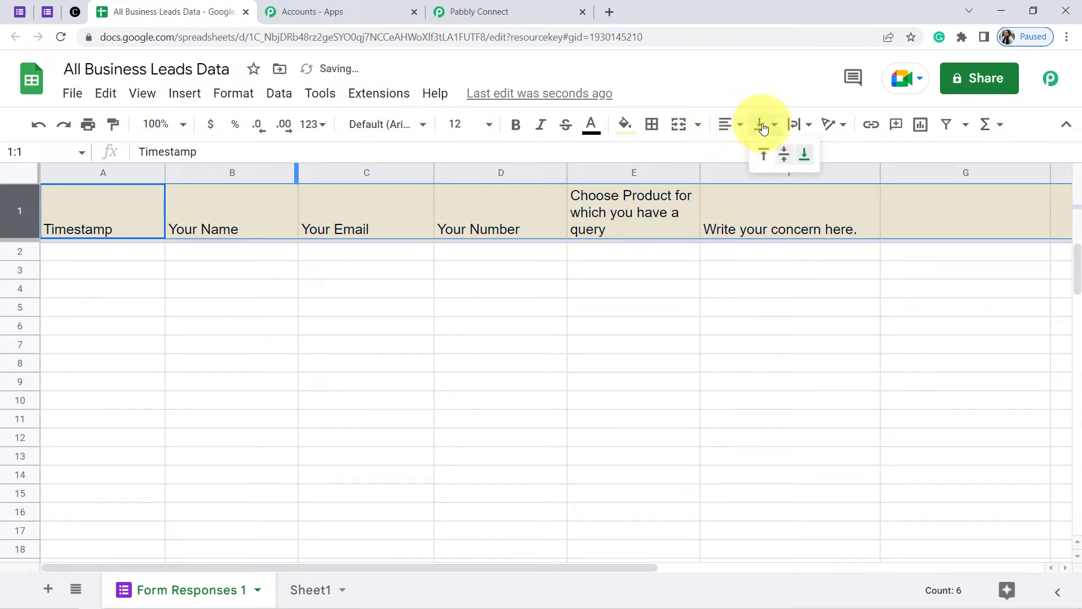
click(784, 155)
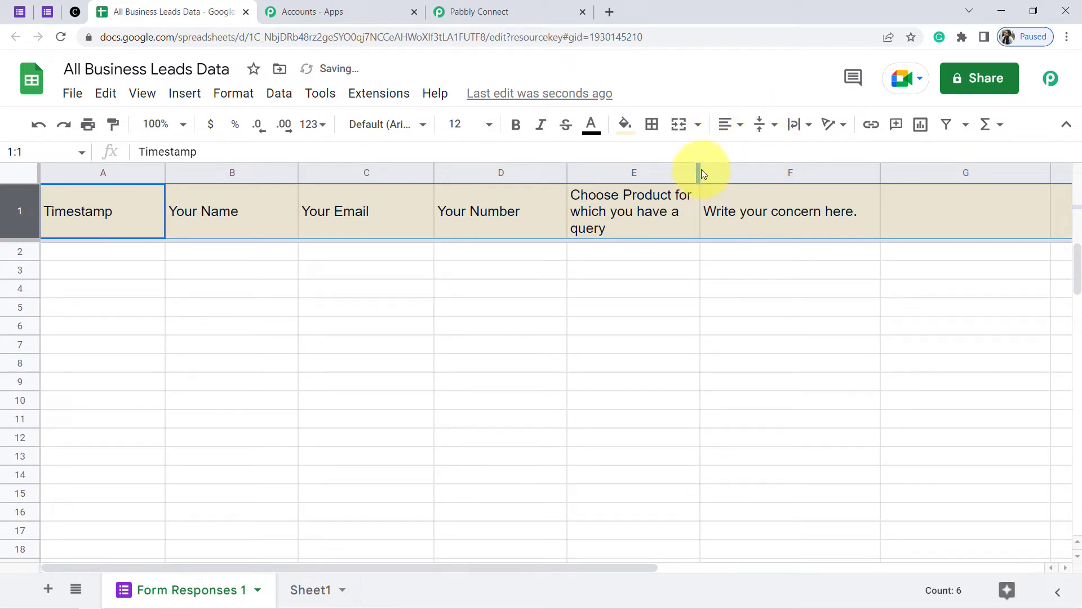
drag(698, 164, 762, 165)
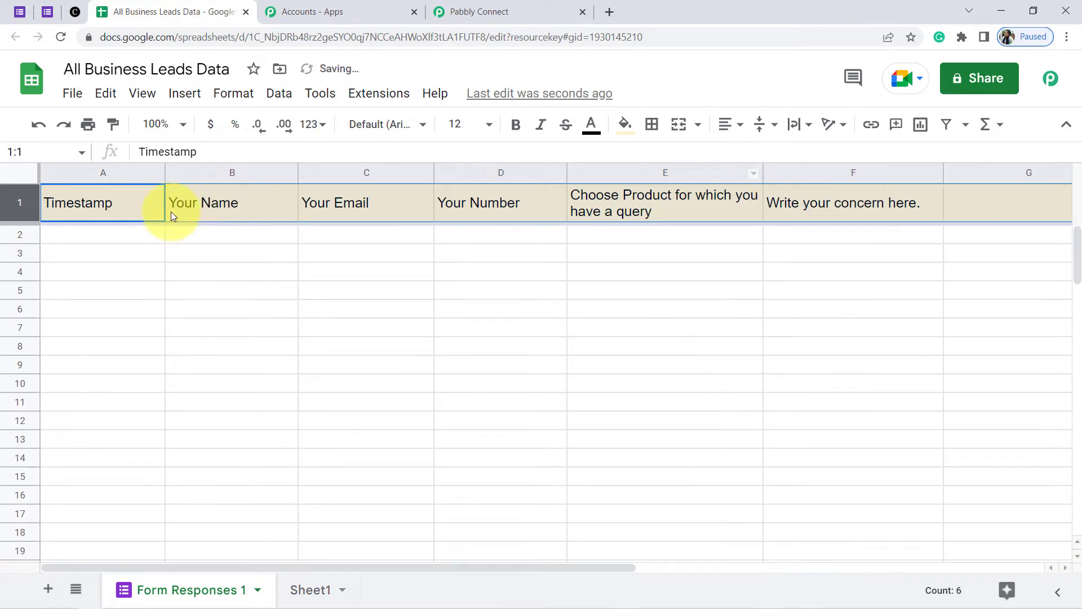
drag(146, 174, 114, 172)
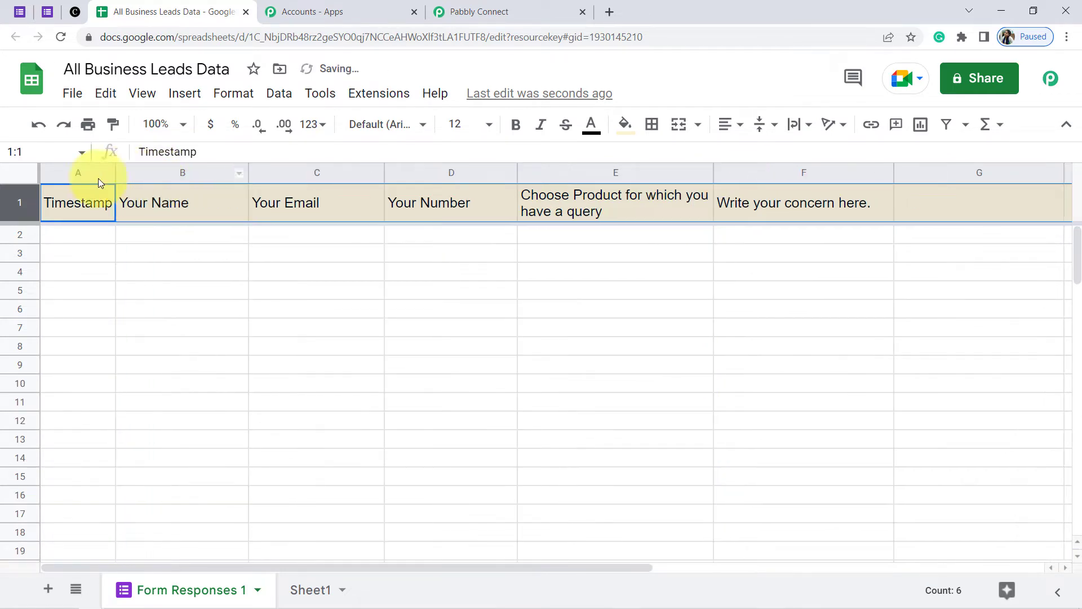
Make the whole header row bold
click(182, 244)
click(20, 203)
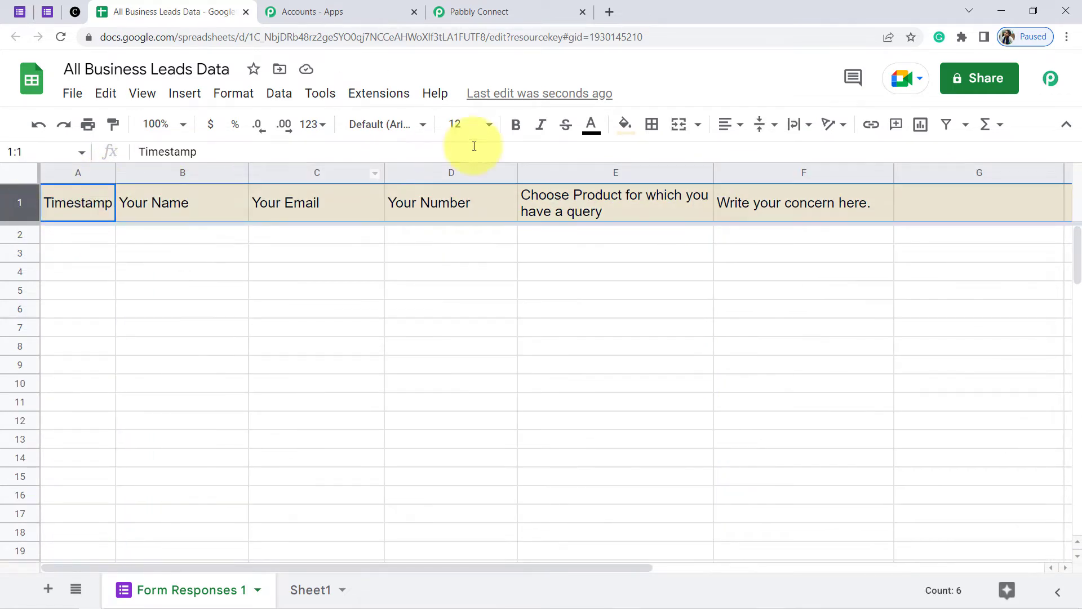
click(515, 124)
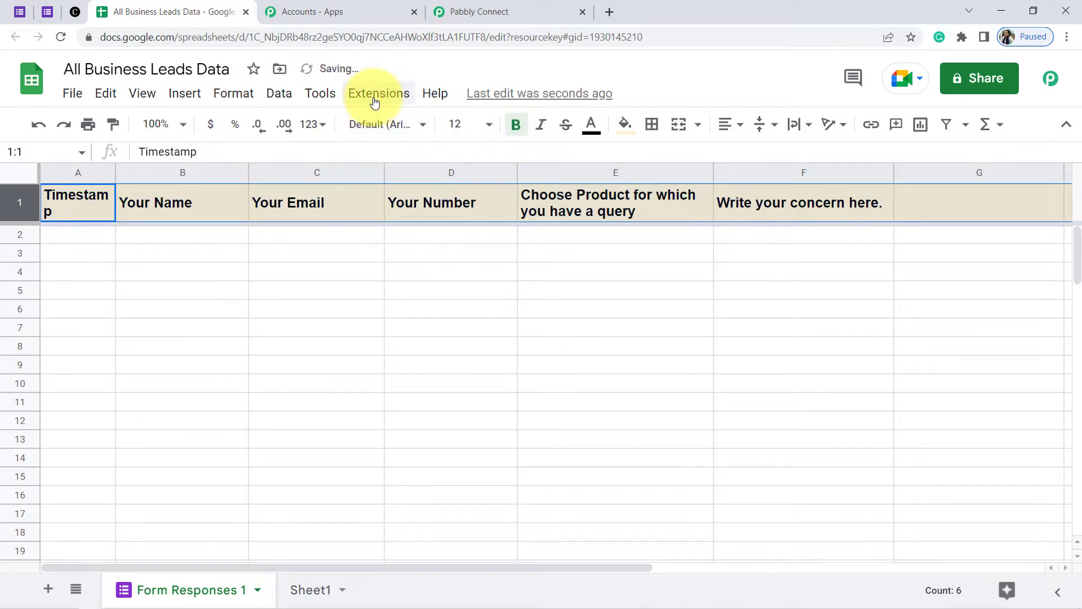
click(375, 101)
mouse_move(399, 125)
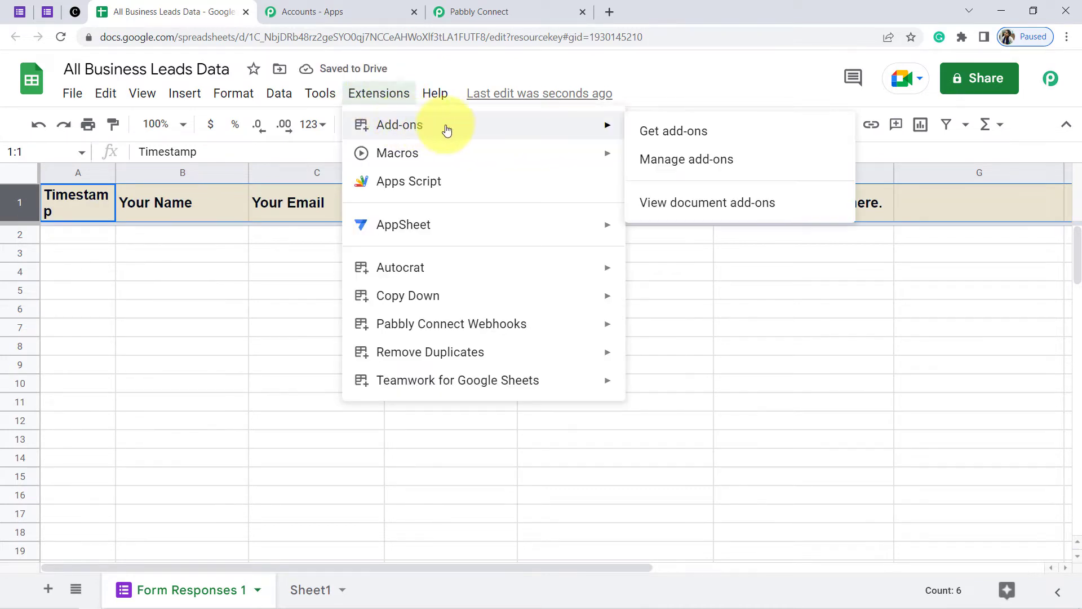
click(690, 131)
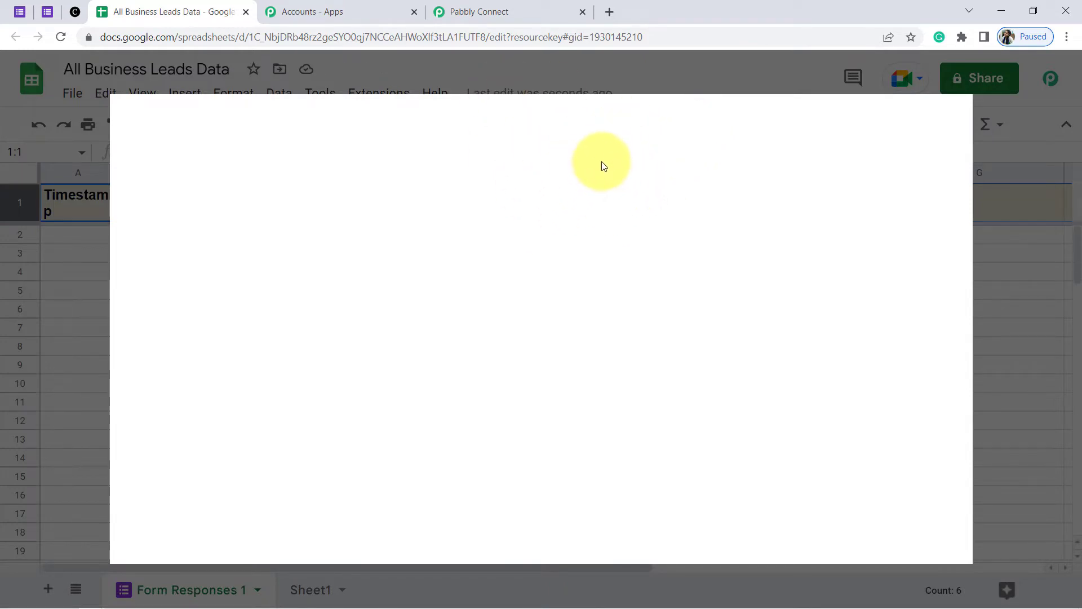
click(573, 125)
text(pabbly conne)
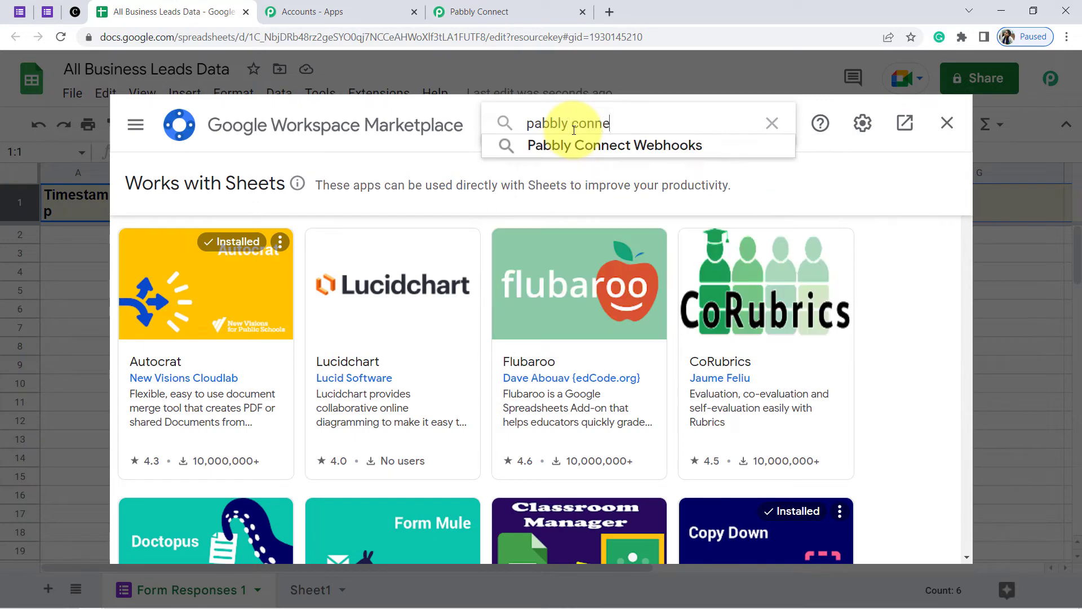
text(c)
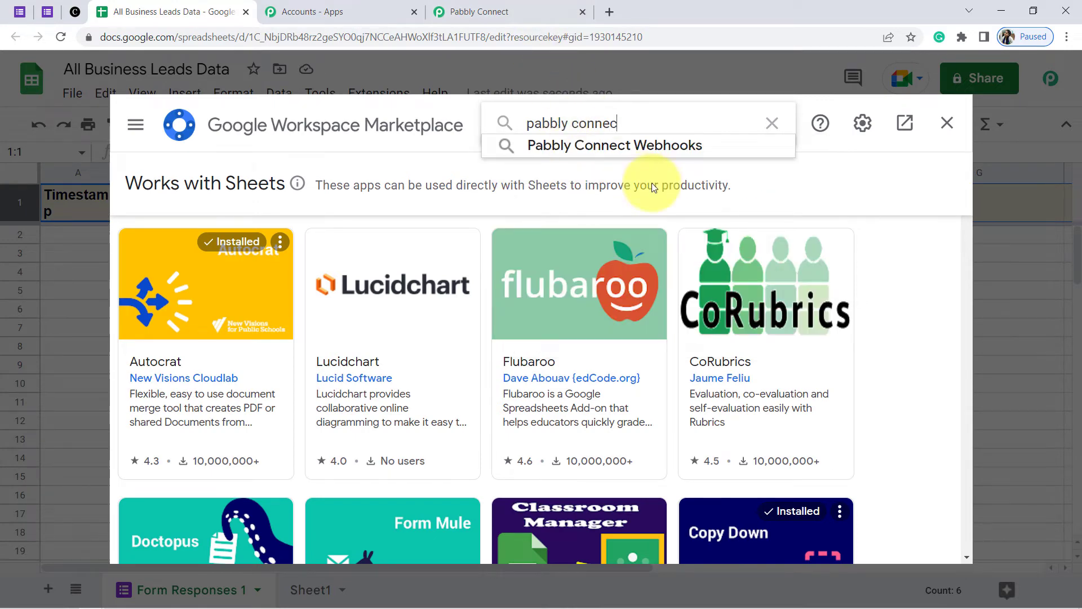
click(581, 146)
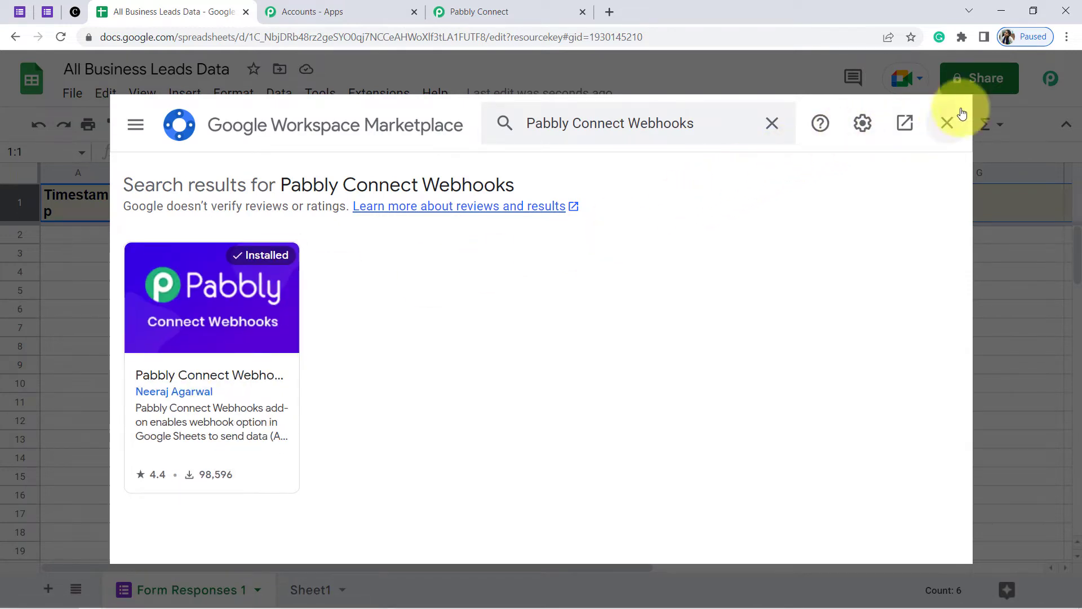
click(946, 130)
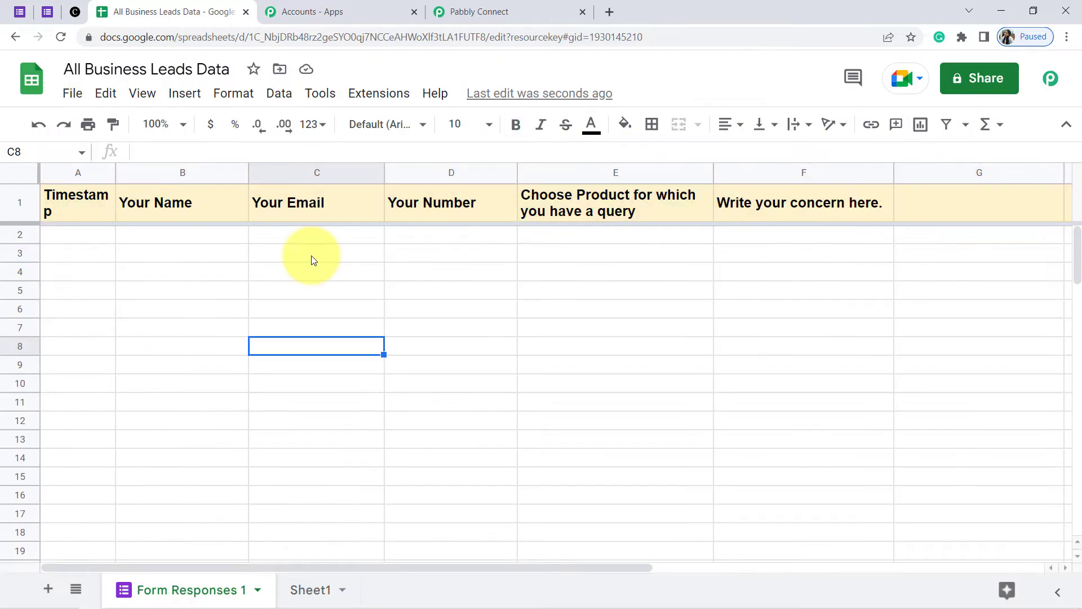
Open the Pabbly Connect Webhooks Initial Setup and paste in the workflow's webhook URL
click(369, 96)
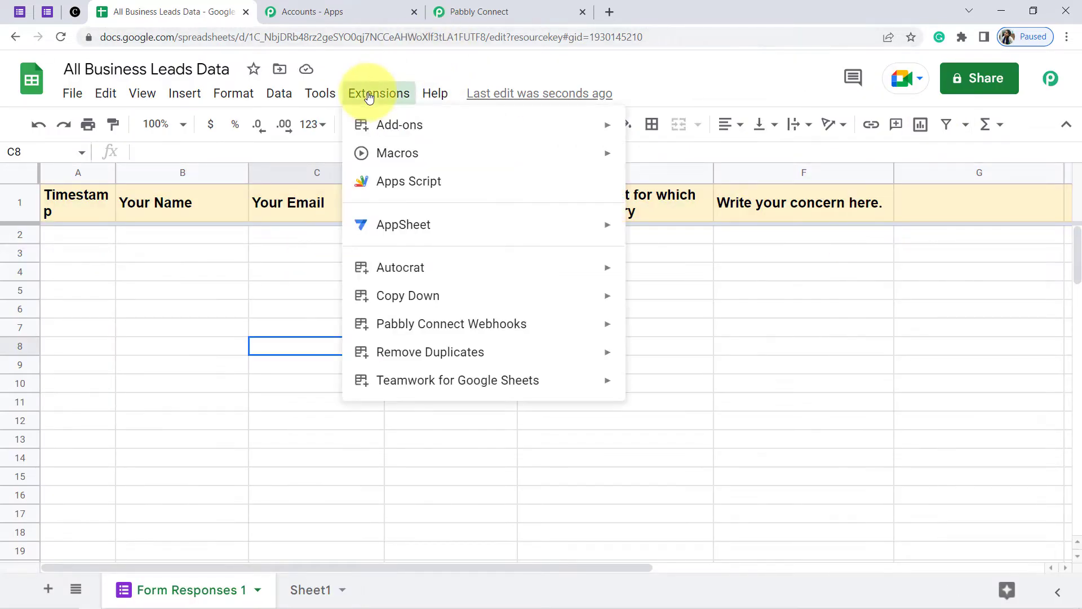
mouse_move(399, 325)
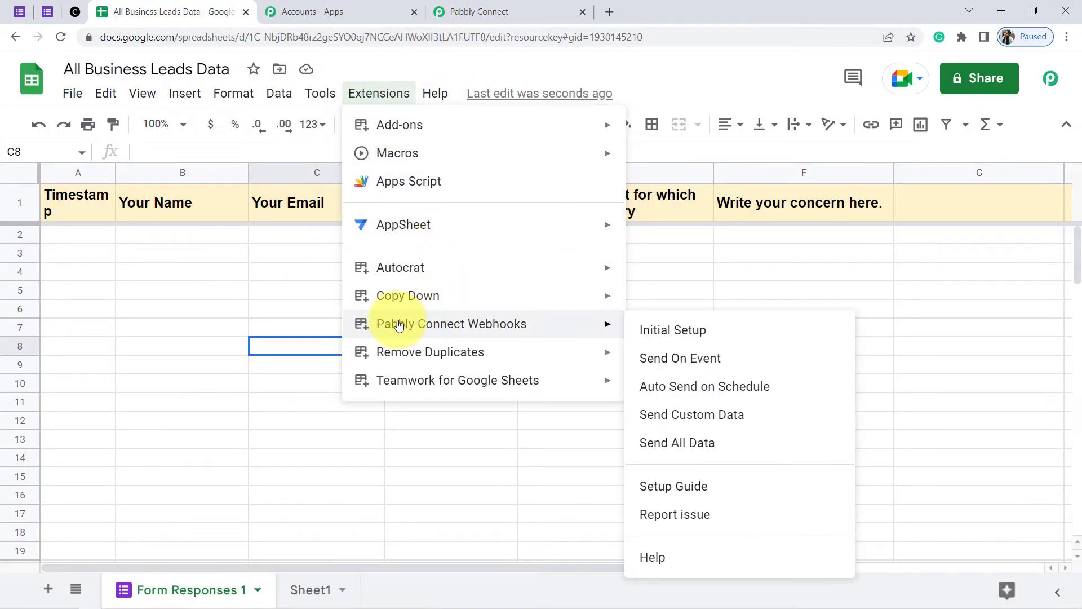
click(681, 337)
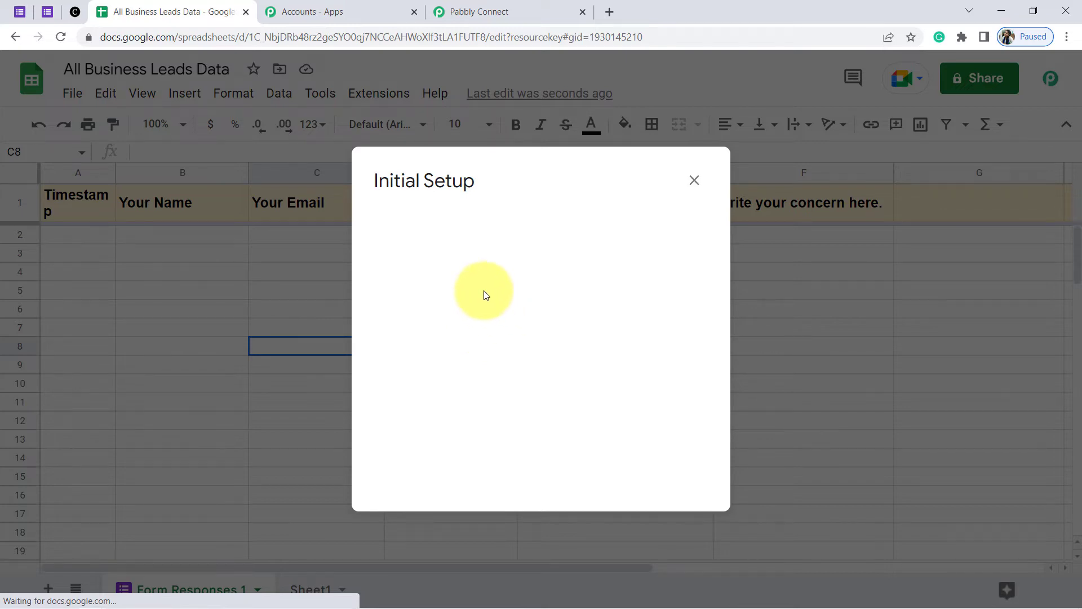
click(479, 12)
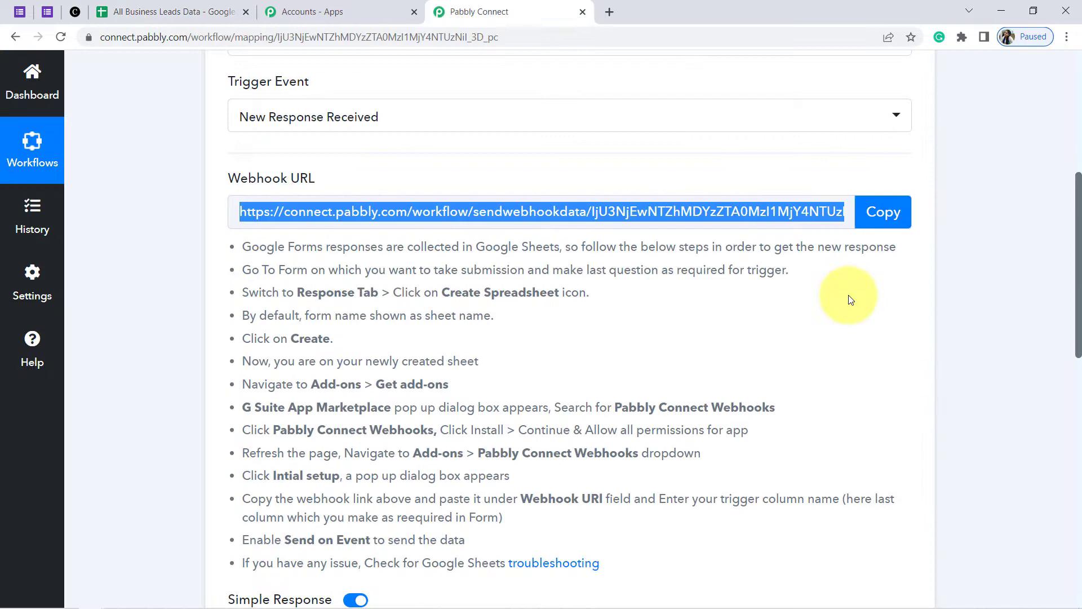
click(881, 225)
click(138, 12)
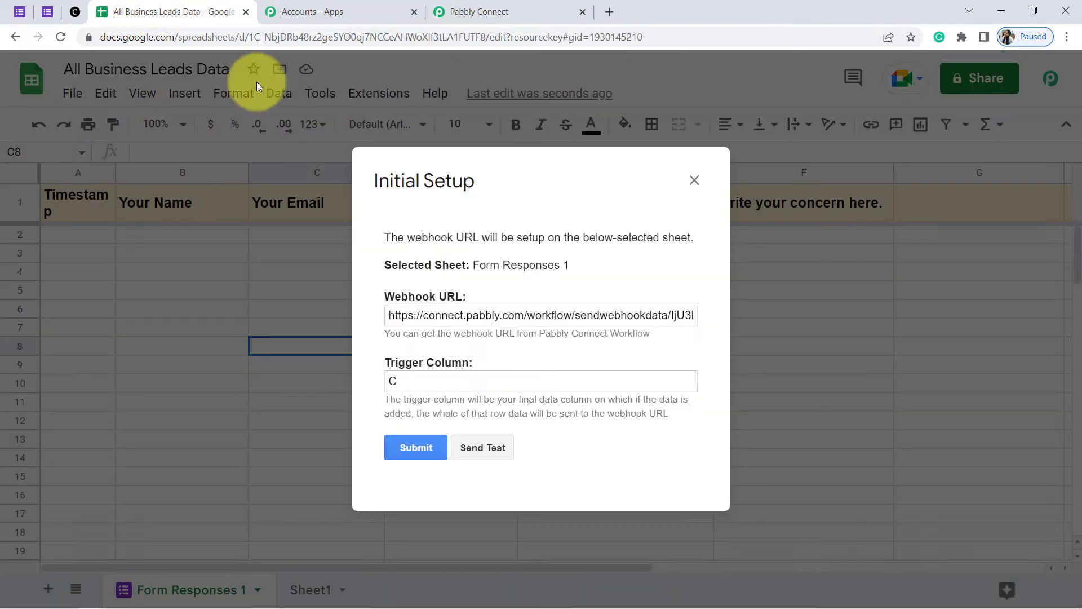
triple_click(444, 316)
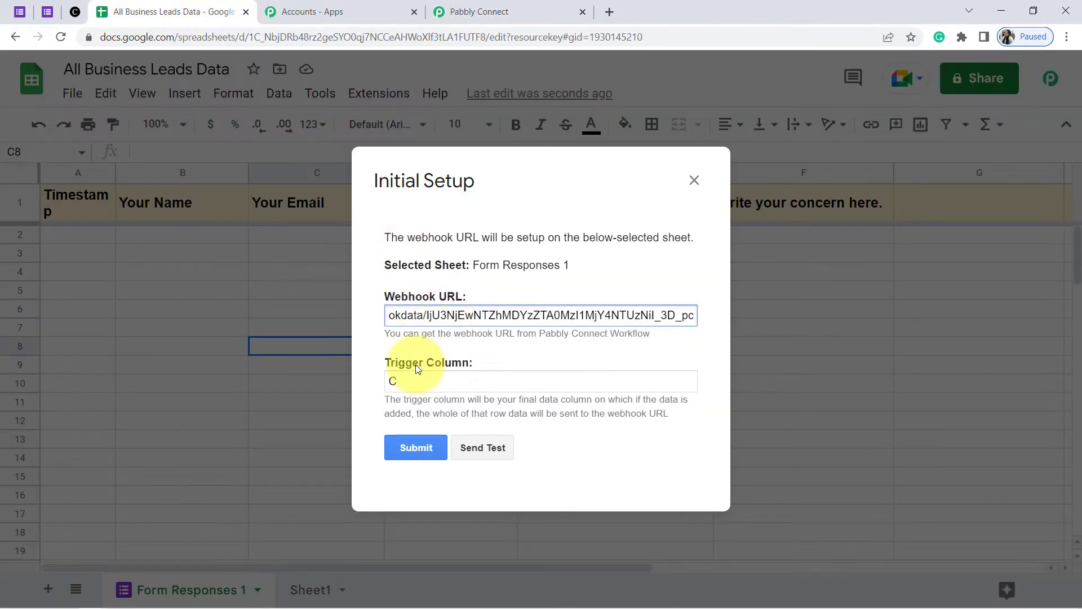
Set the trigger column to F and send a test, which reports no data in Row 2
drag(400, 377, 376, 383)
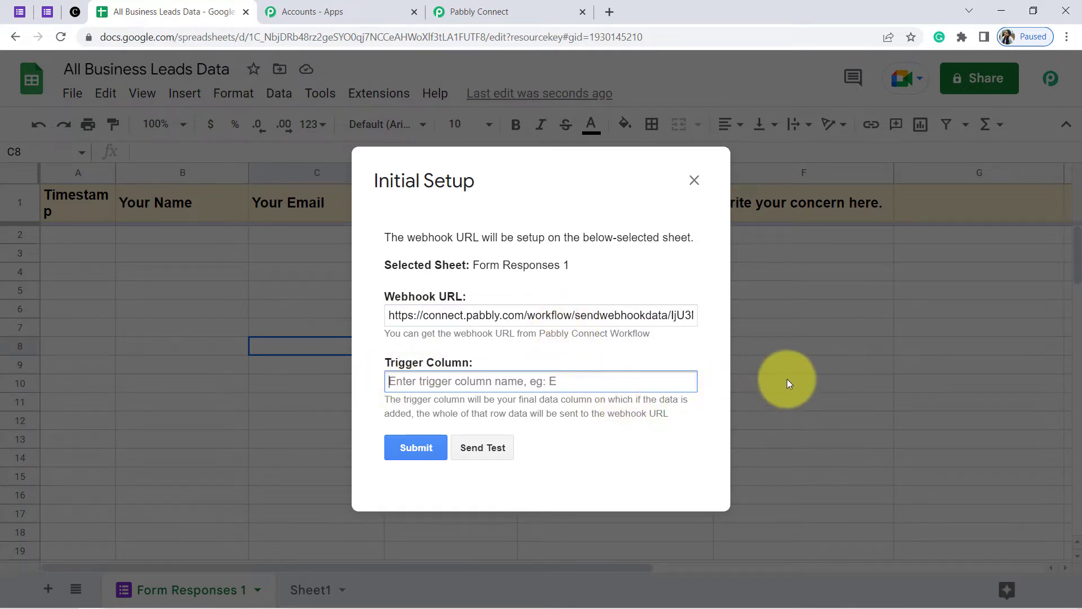
drag(580, 181, 527, 181)
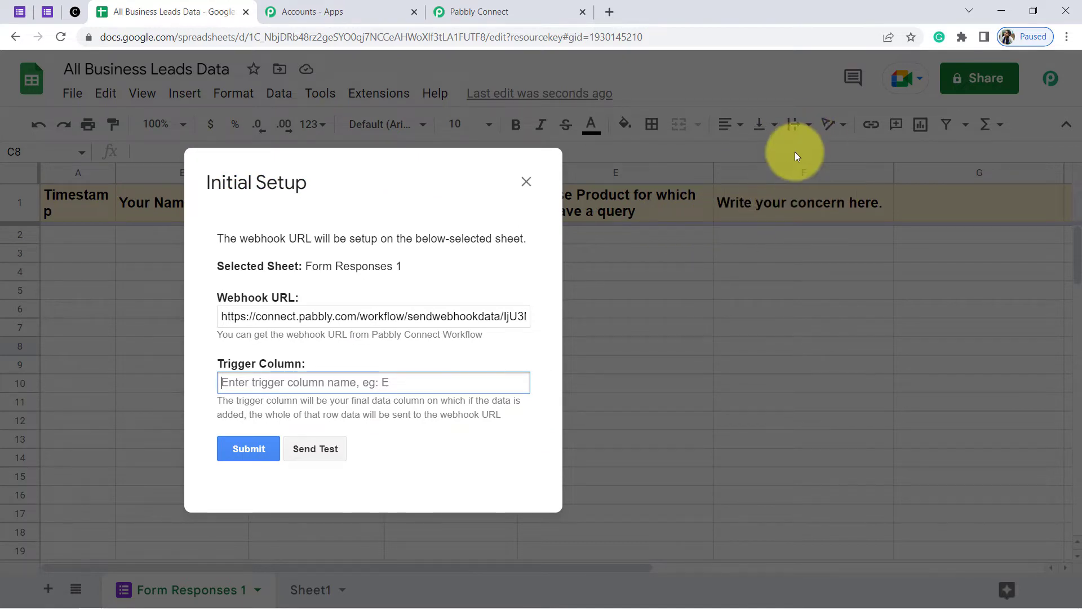
drag(415, 181, 586, 172)
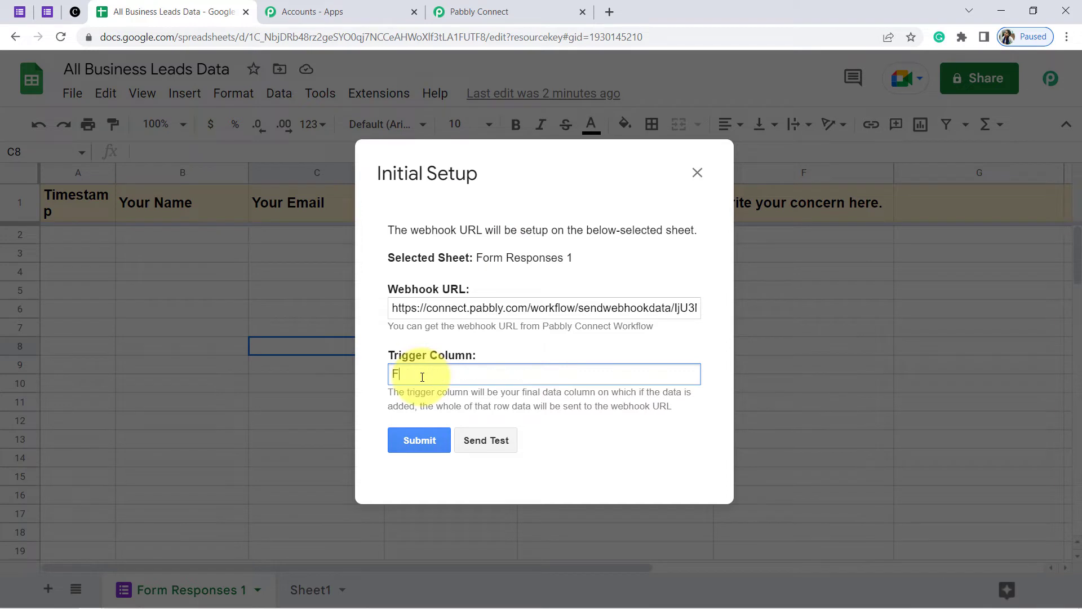
drag(388, 393, 647, 402)
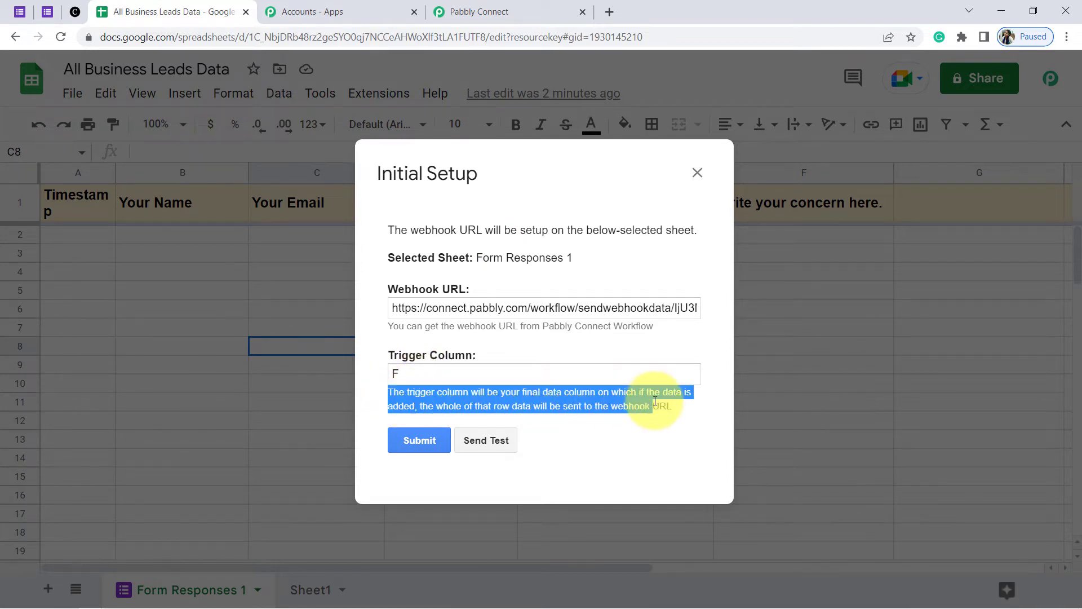
click(488, 441)
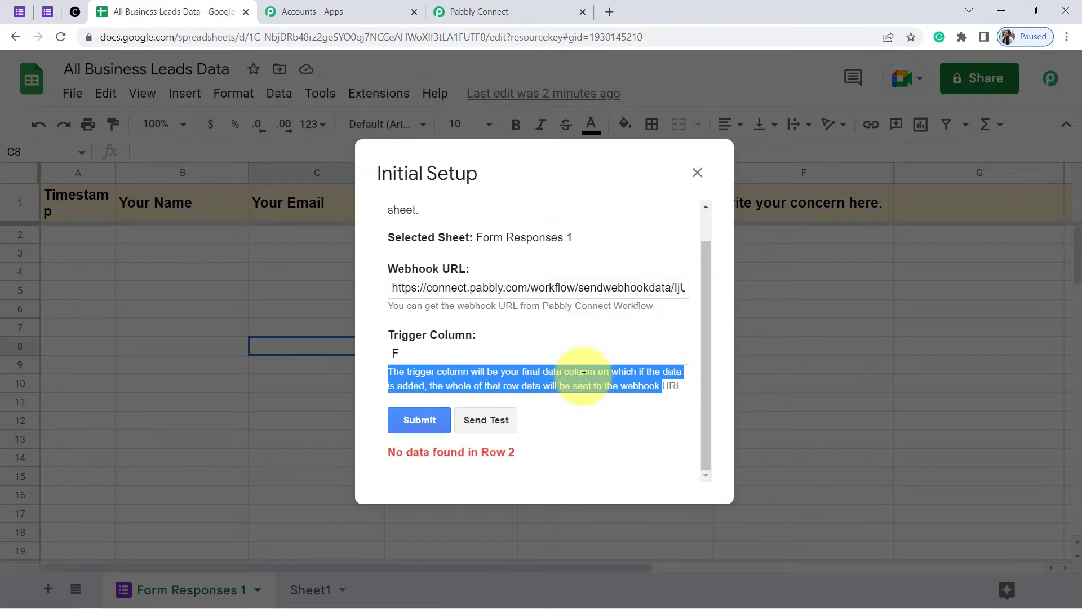
drag(424, 453, 524, 465)
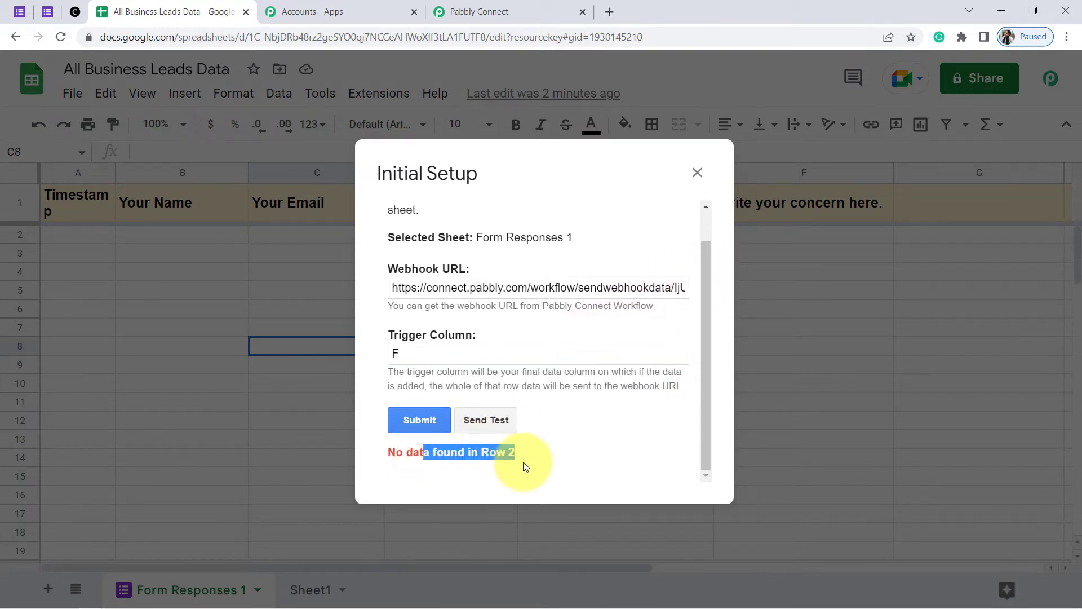
click(698, 172)
Return to the Google Form and review the entered name and phone number
click(47, 12)
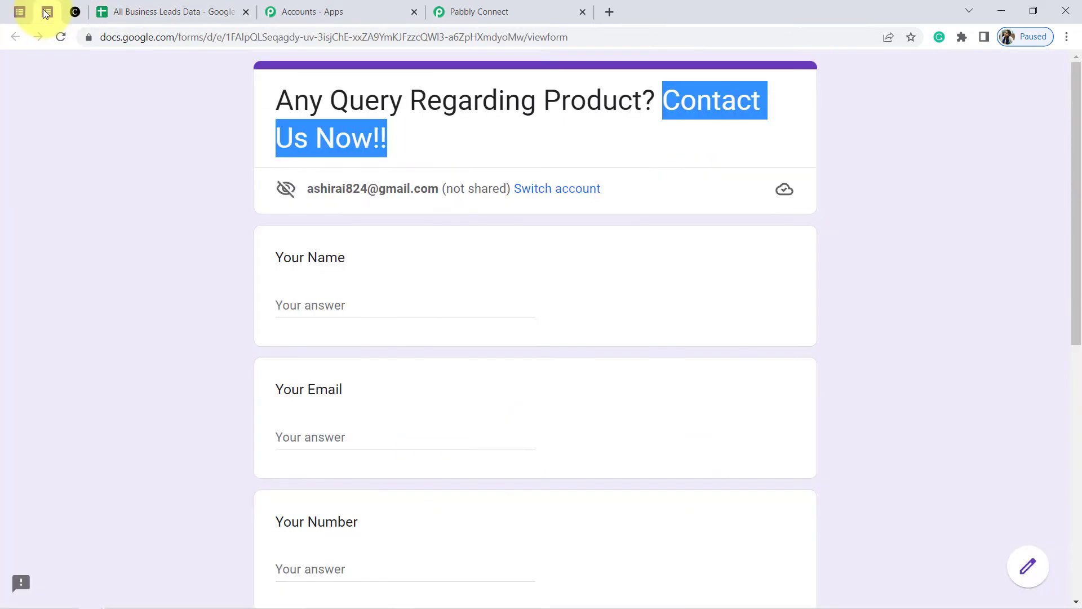
click(136, 12)
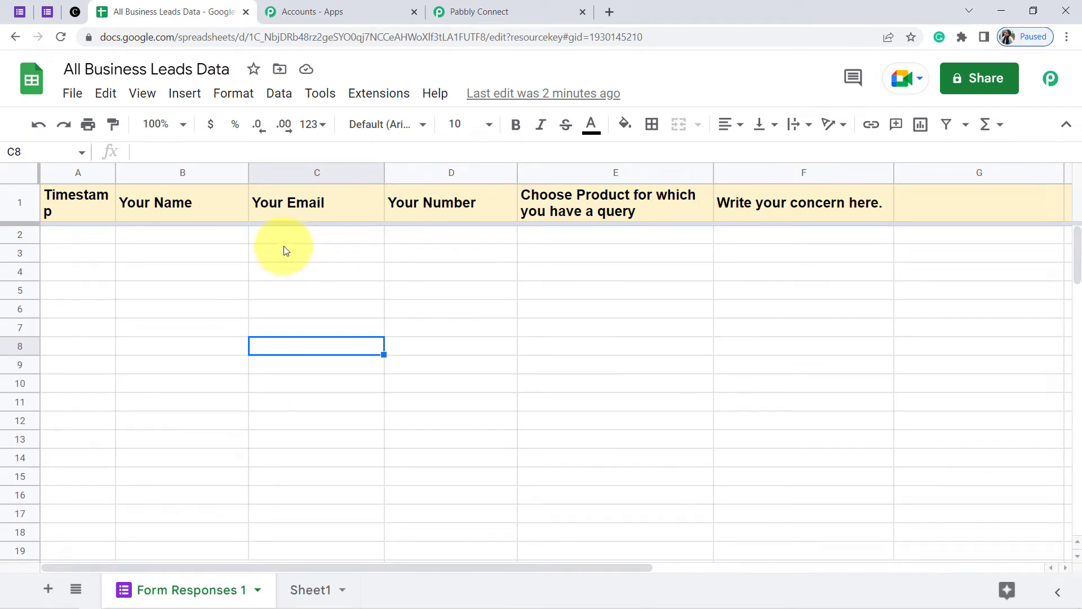
click(530, 12)
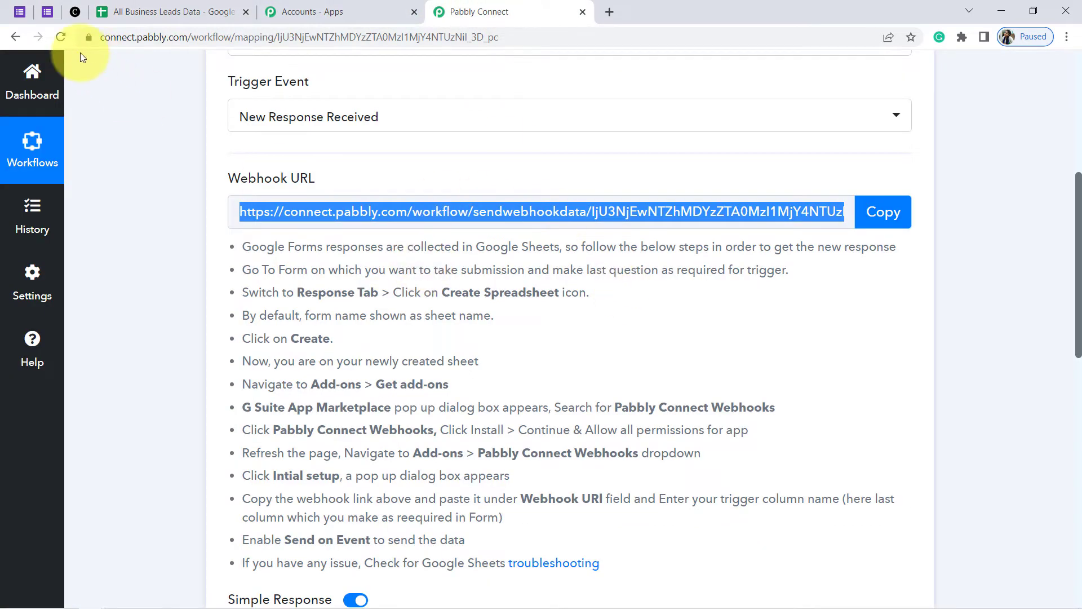
click(48, 12)
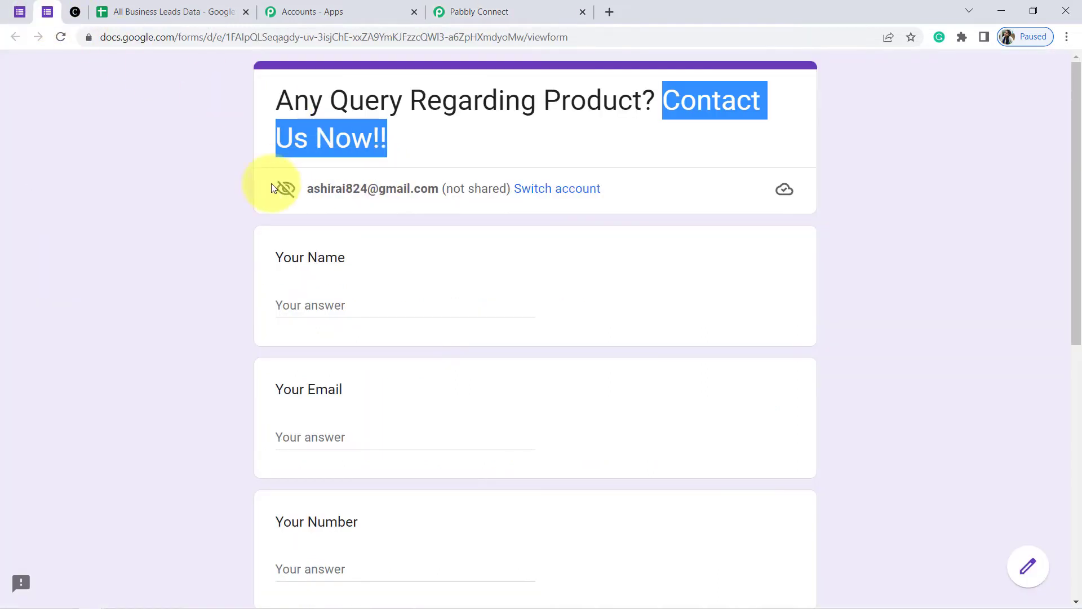
click(538, 258)
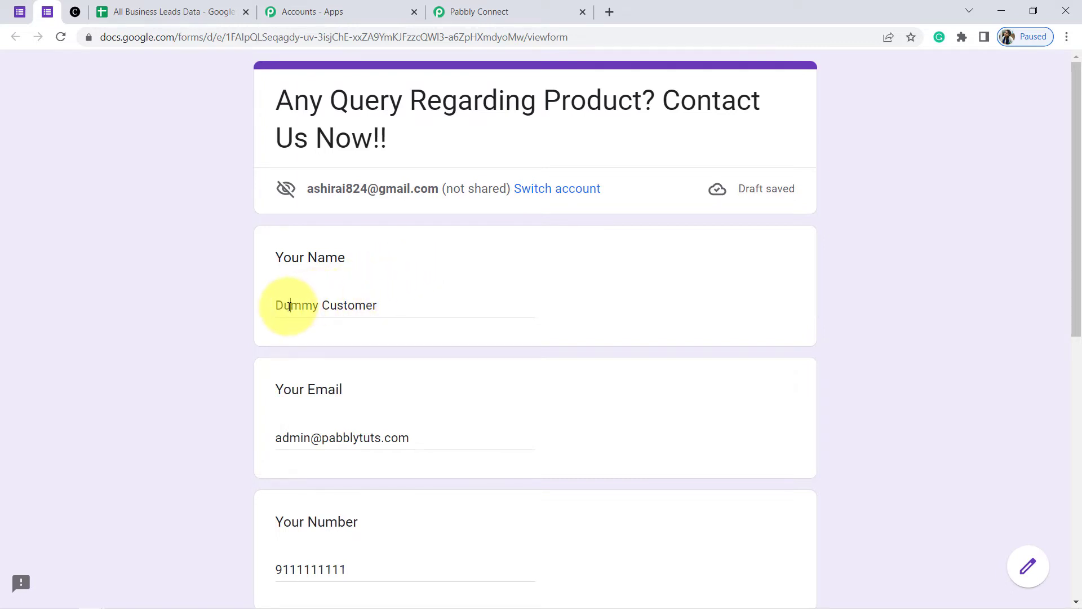
drag(289, 306, 459, 306)
drag(1073, 194, 1070, 329)
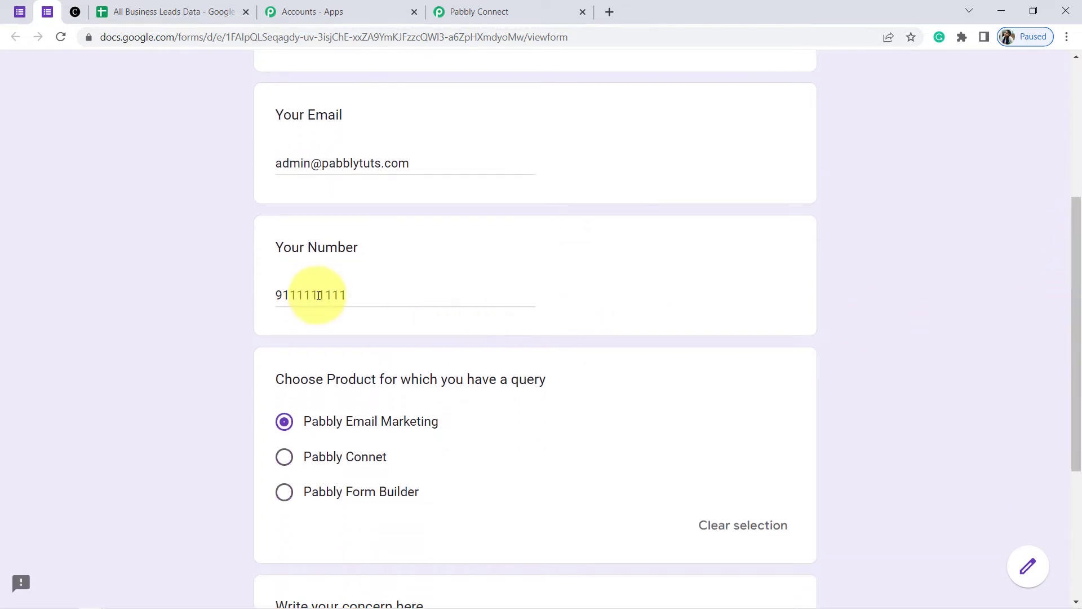
drag(332, 295, 277, 294)
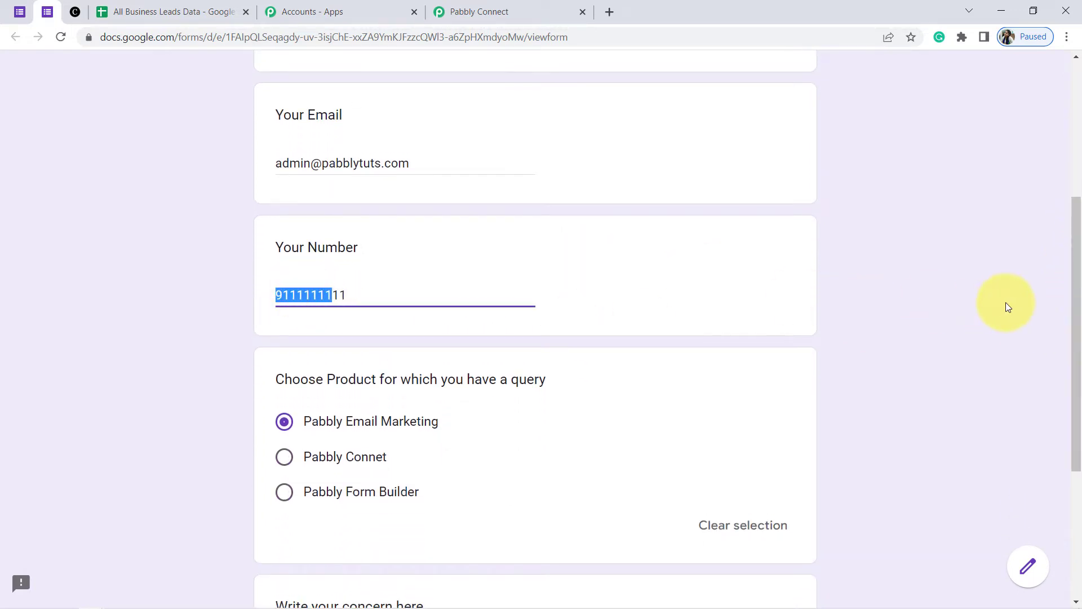
drag(1065, 309, 1074, 393)
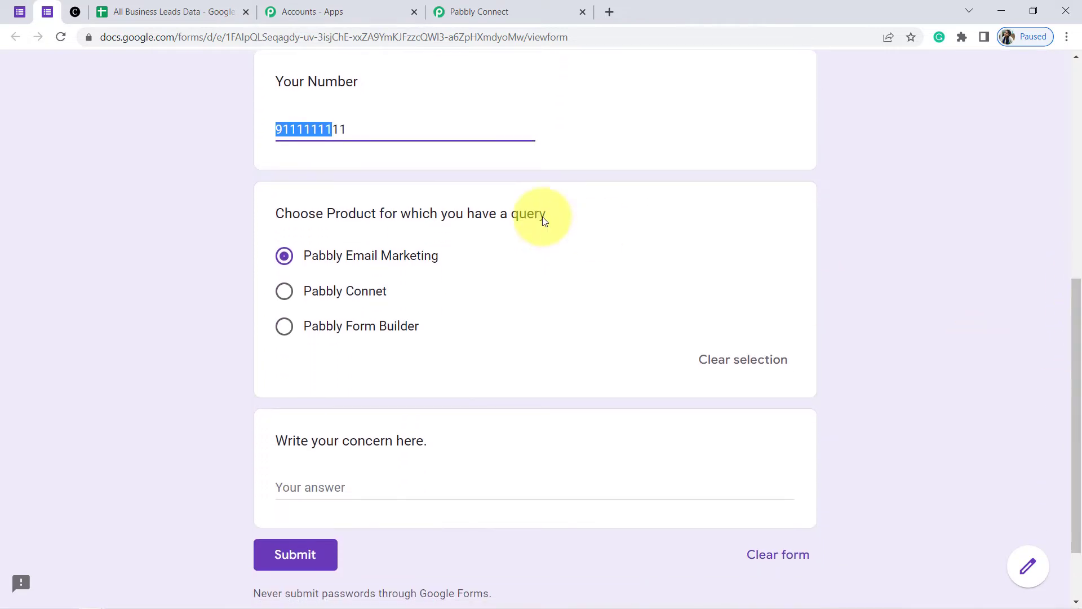
drag(316, 215, 518, 214)
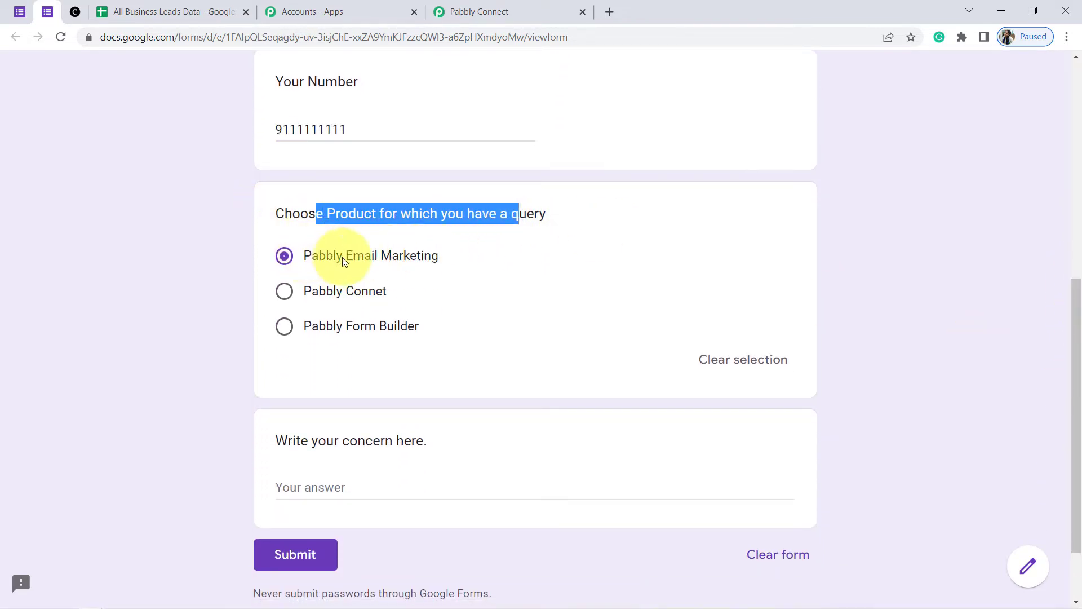
Choose Pabbly Connet as the product, paste the concern message, and submit the response
click(285, 291)
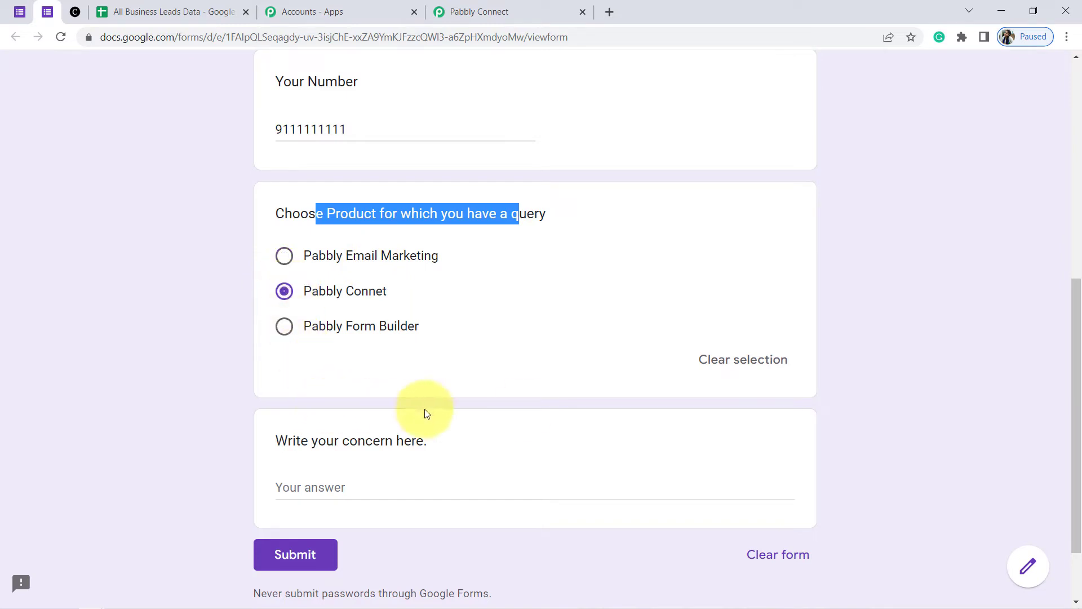
drag(1072, 353, 1069, 394)
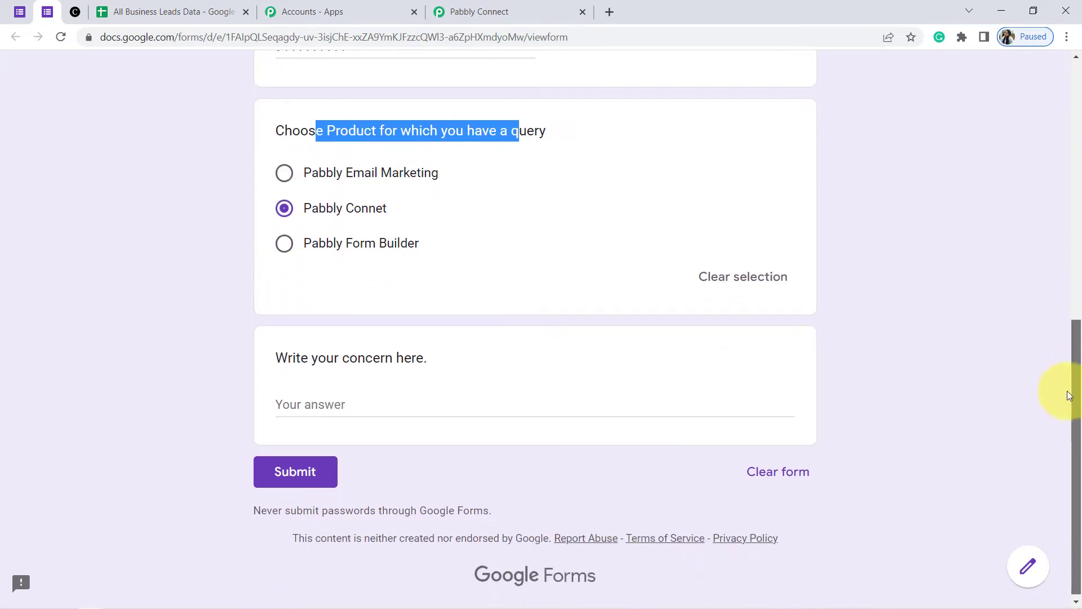
click(314, 404)
text(I've signed up in Pabbly Connect but couldn't see the free task in the free account. can you please help me in that)
click(298, 404)
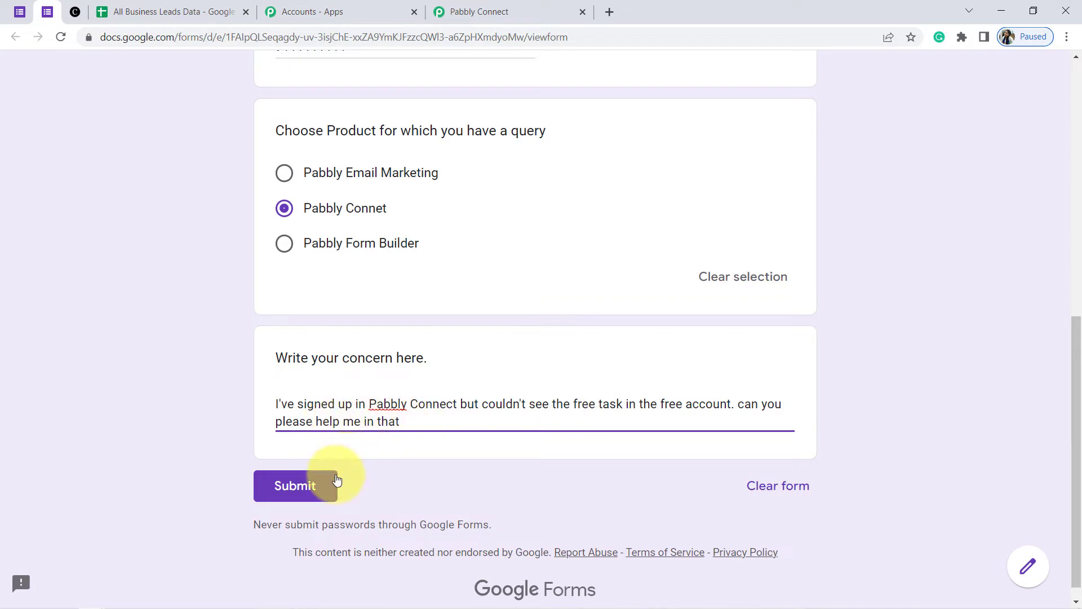
click(308, 494)
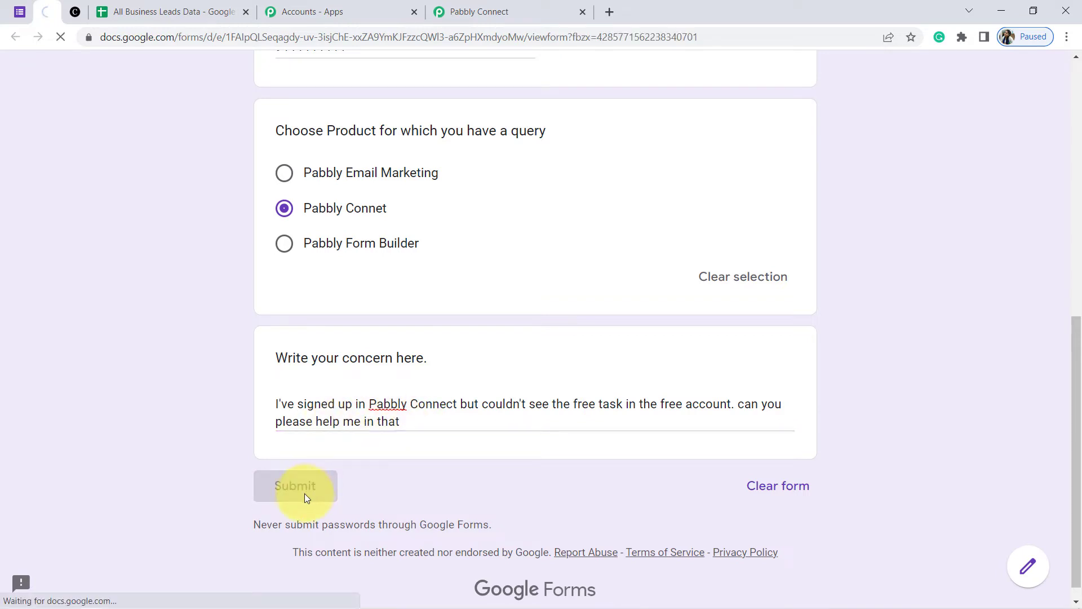
click(130, 7)
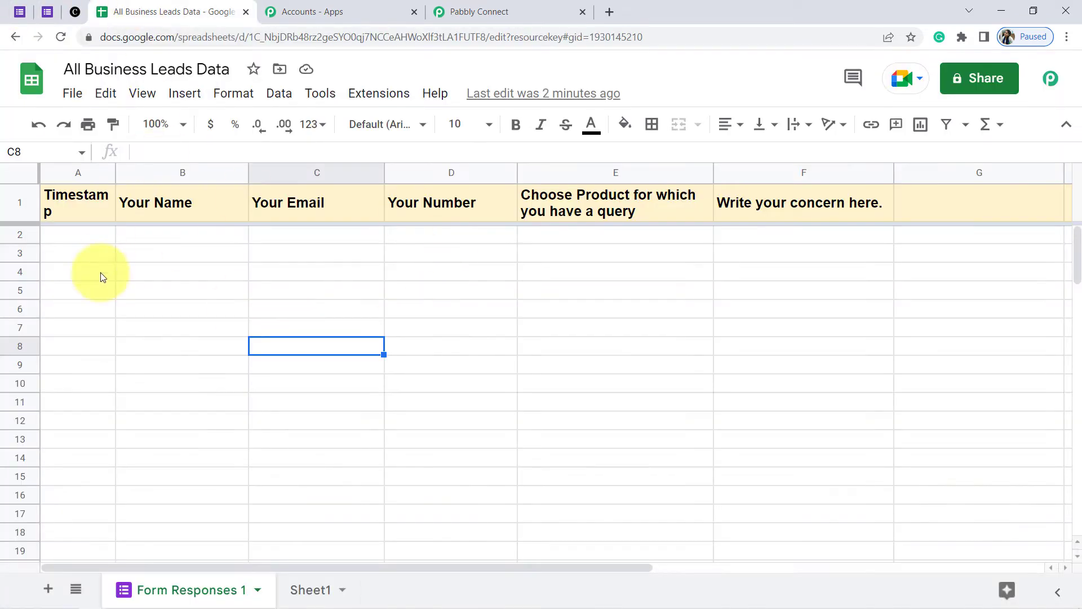
Reopen the webhook Initial Setup and replace its URL with the workflow's current webhook URL
click(378, 93)
mouse_move(461, 322)
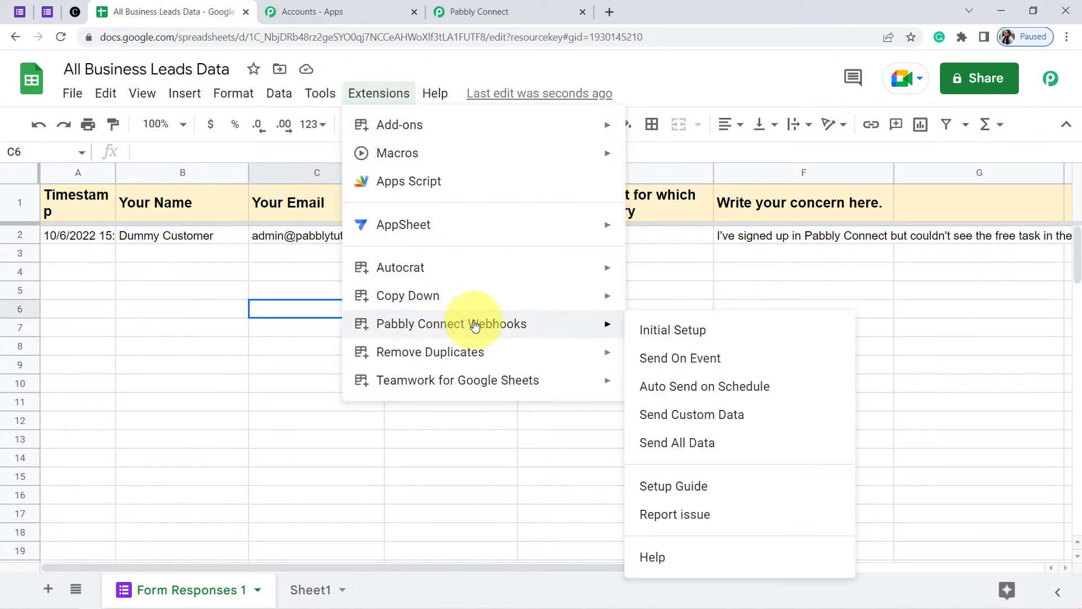
click(699, 329)
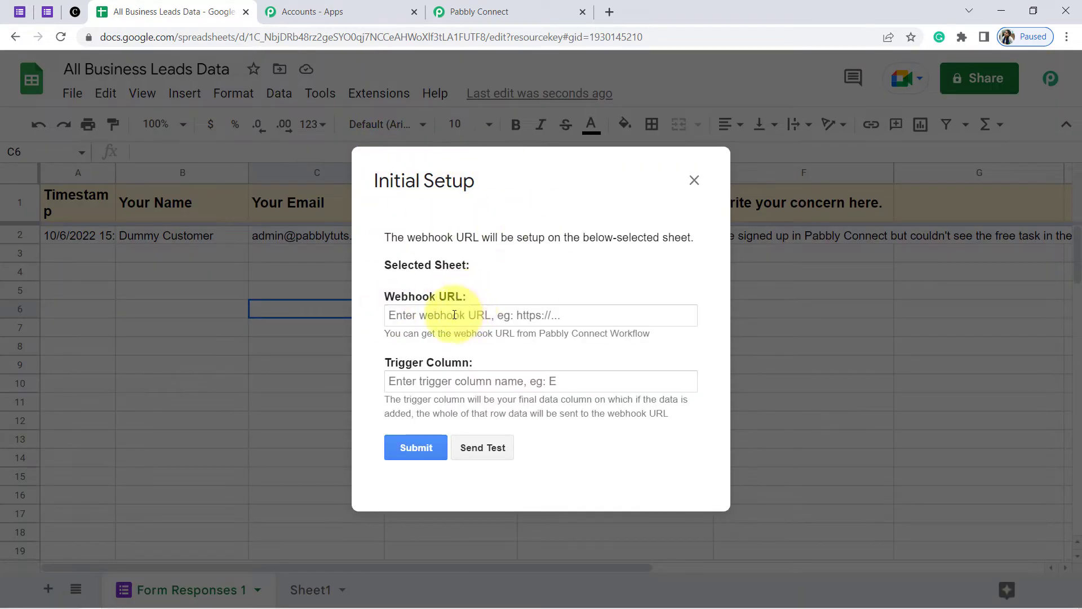
click(539, 4)
click(883, 211)
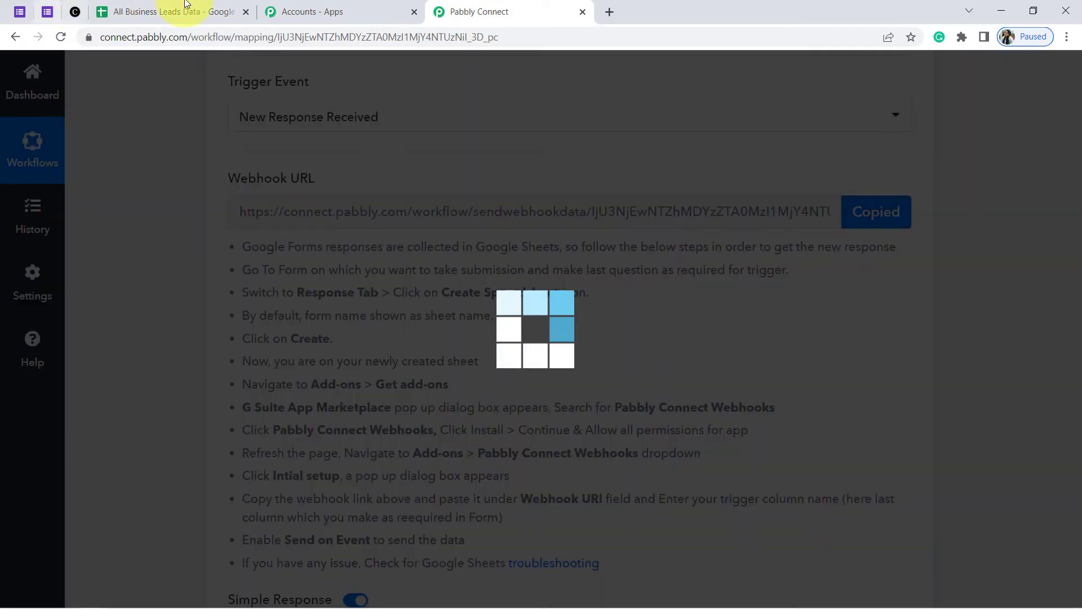
click(172, 7)
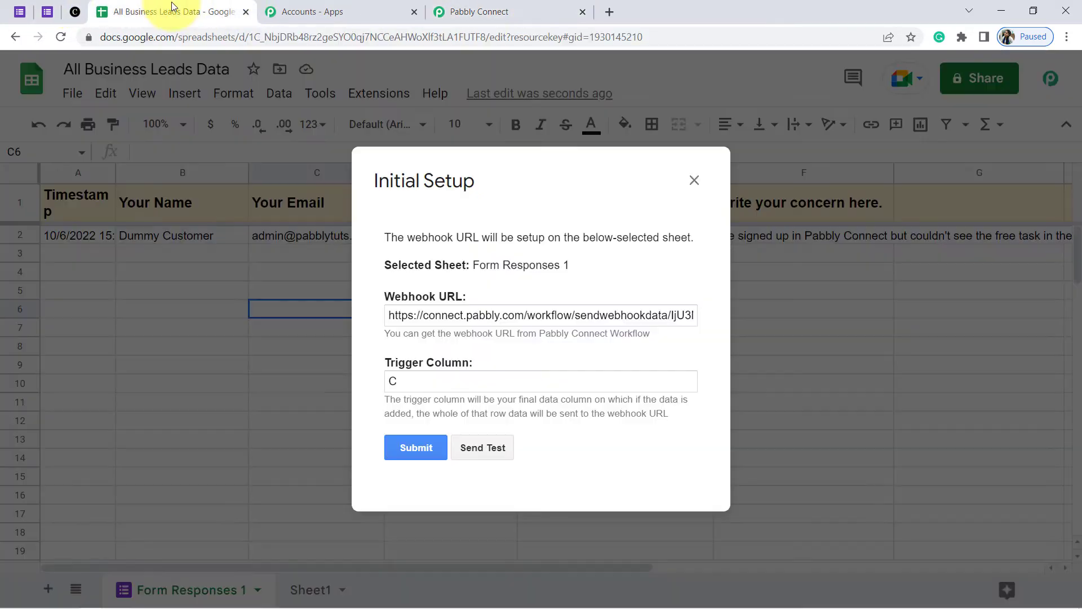
triple_click(417, 315)
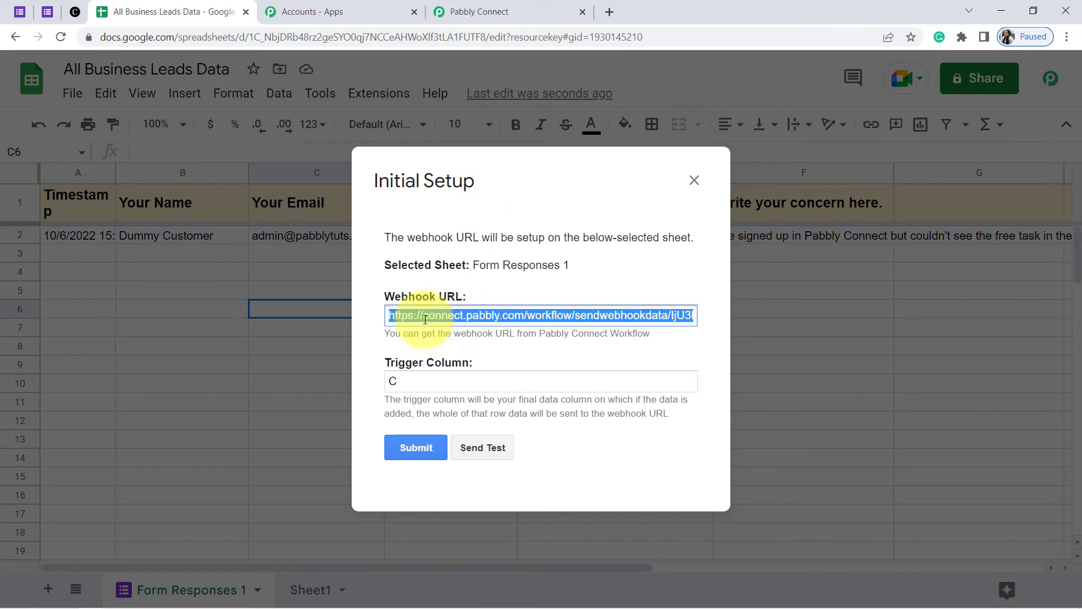
With trigger column F, send a successful Row 2 test and submit the setup
click(392, 382)
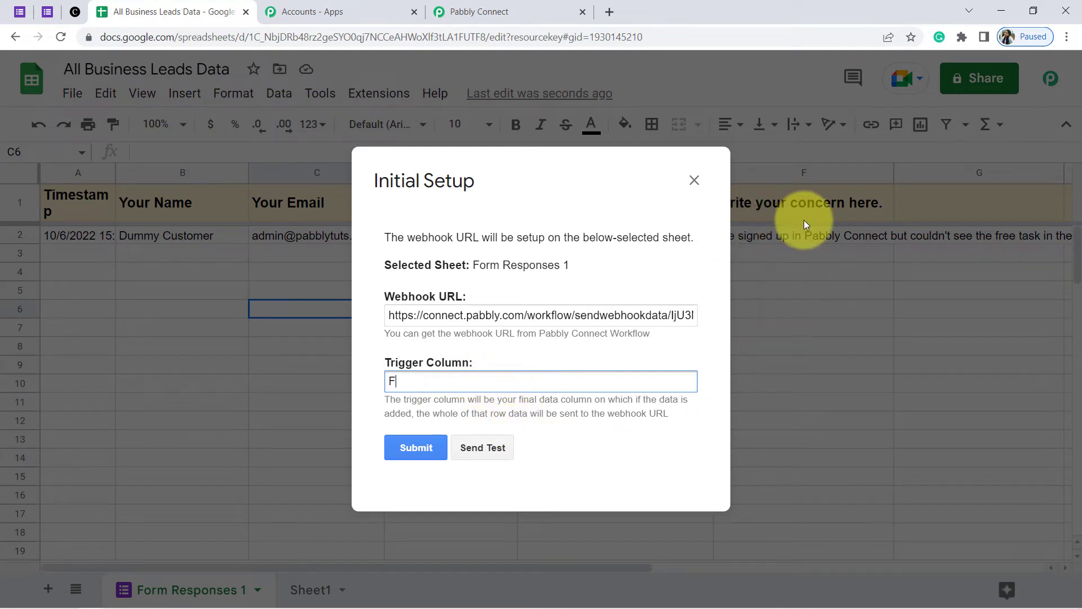
click(470, 446)
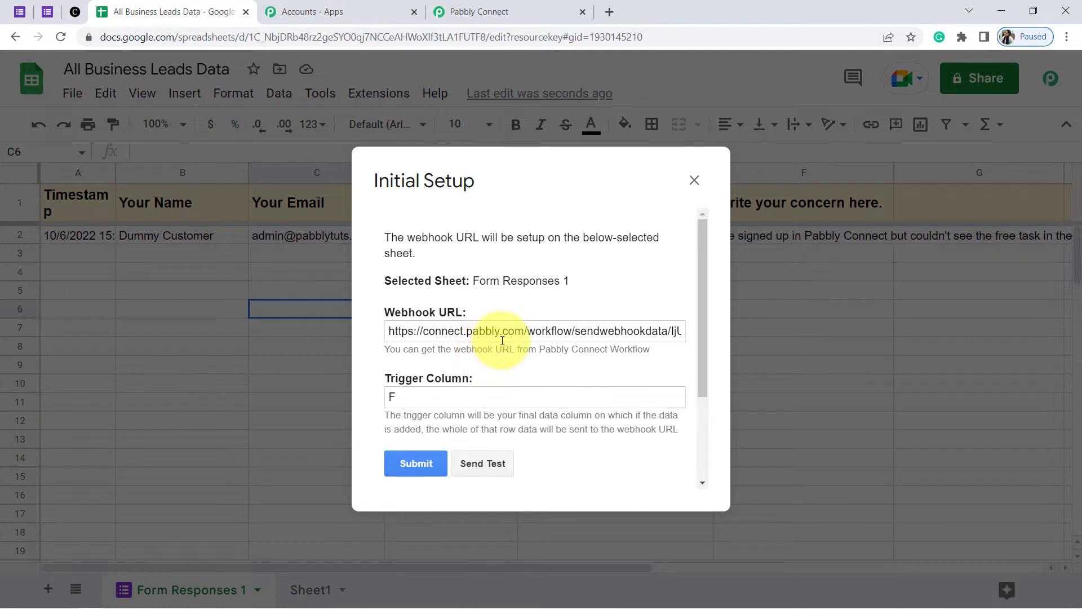
drag(697, 335, 694, 393)
drag(389, 398, 581, 399)
drag(450, 420, 478, 483)
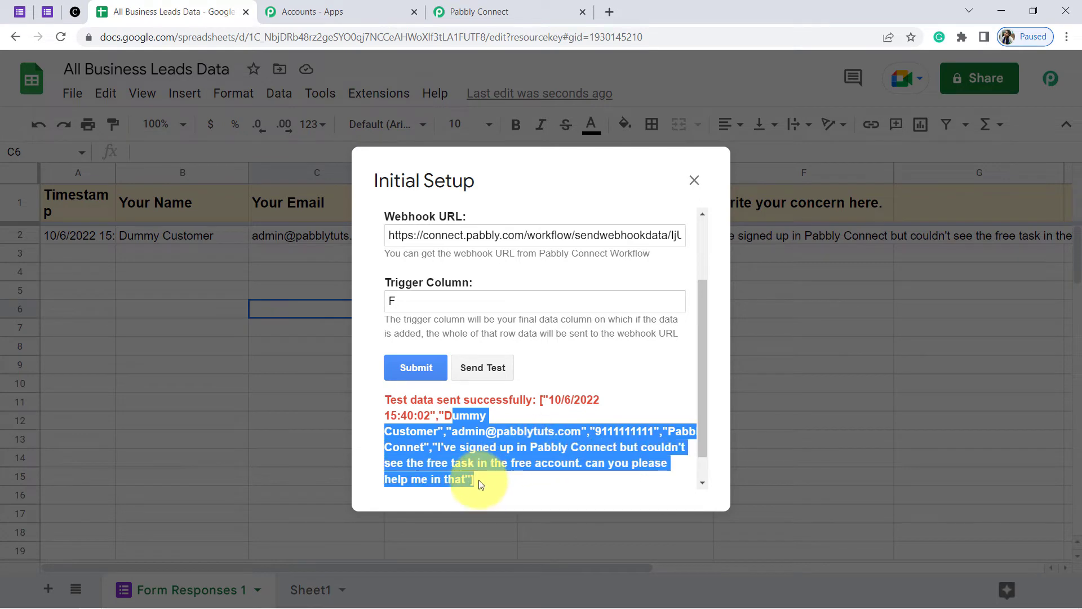
click(402, 373)
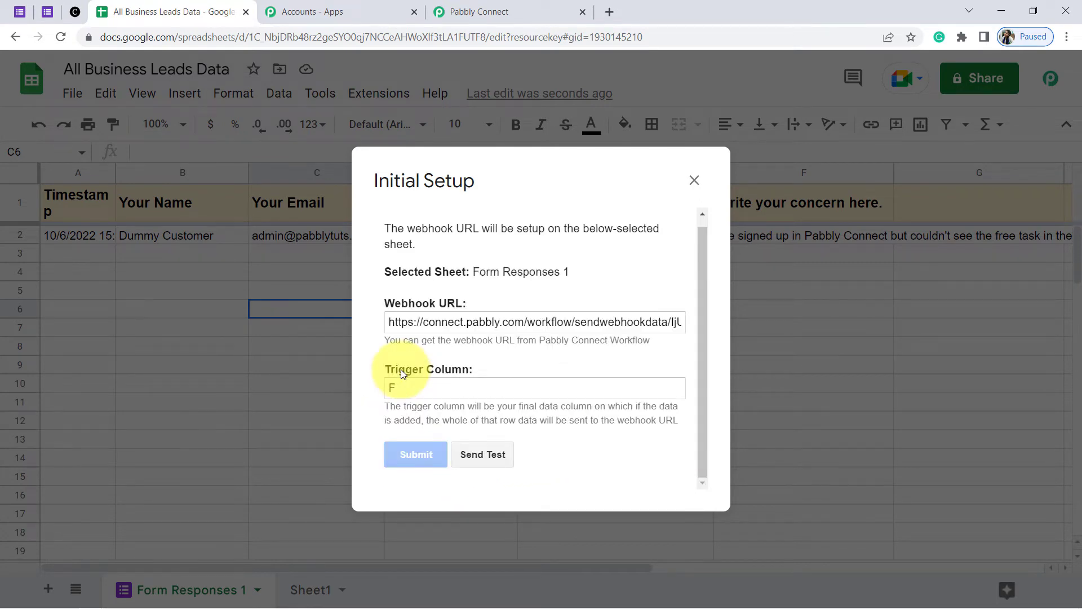
click(495, 6)
scroll(186, 296, up, 1)
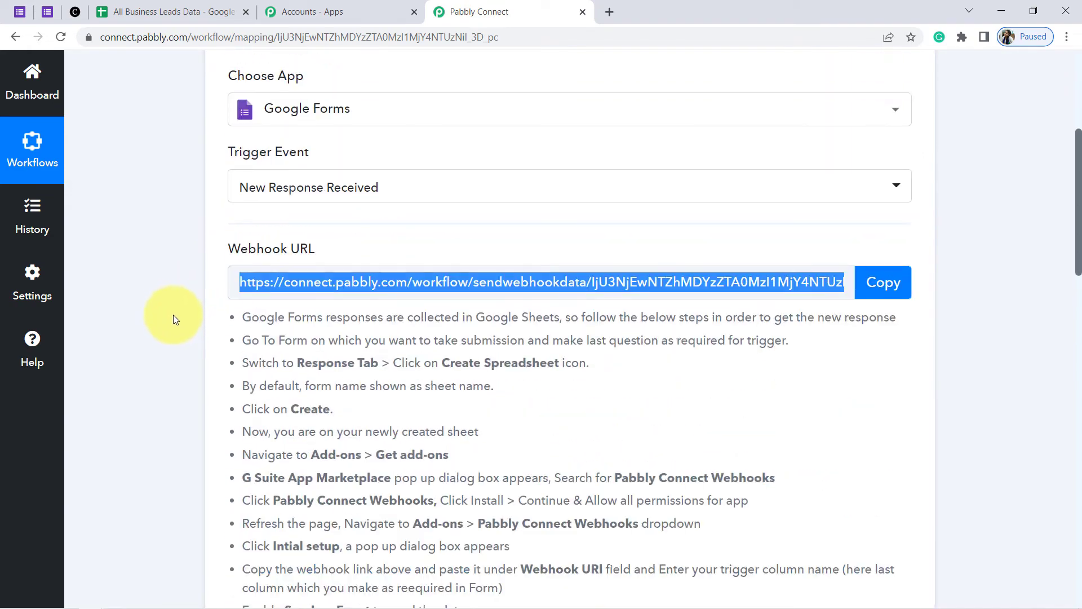
drag(1078, 169, 1076, 283)
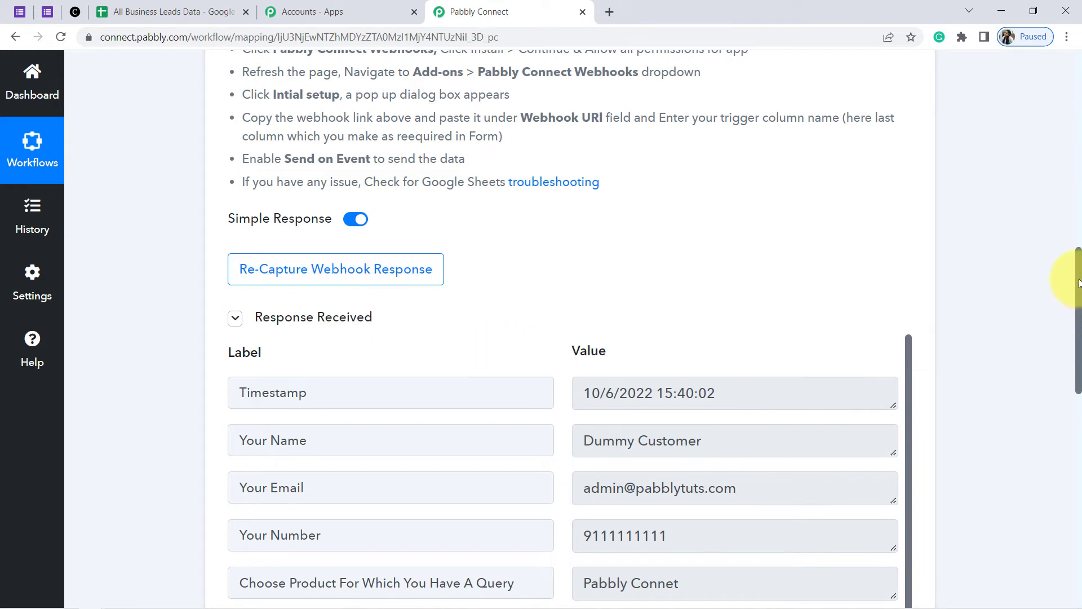
drag(1079, 275, 1070, 332)
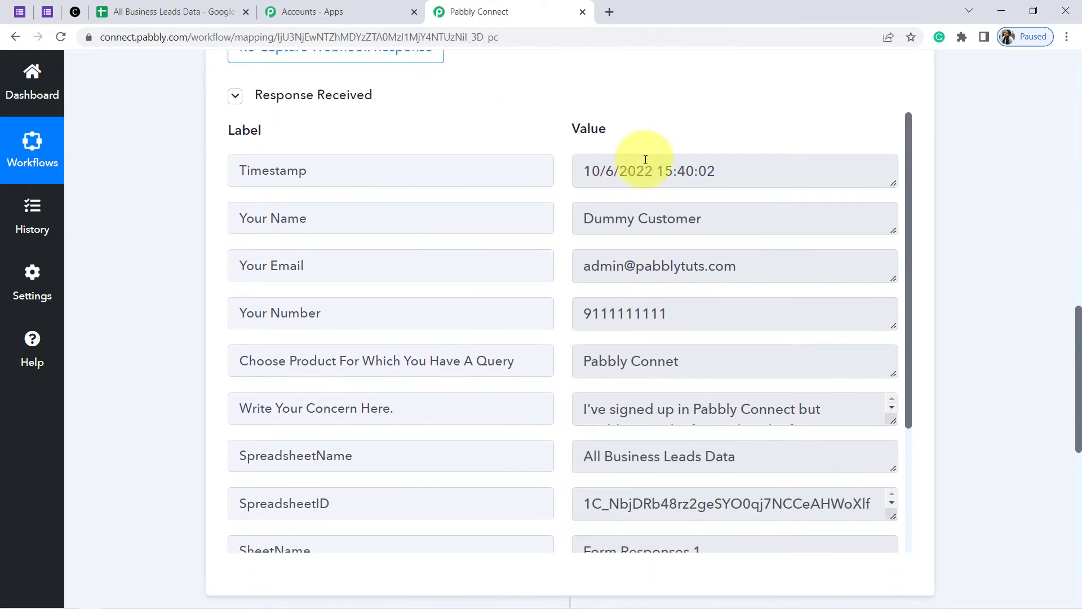
drag(601, 169, 707, 170)
drag(595, 225, 701, 219)
drag(600, 266, 710, 263)
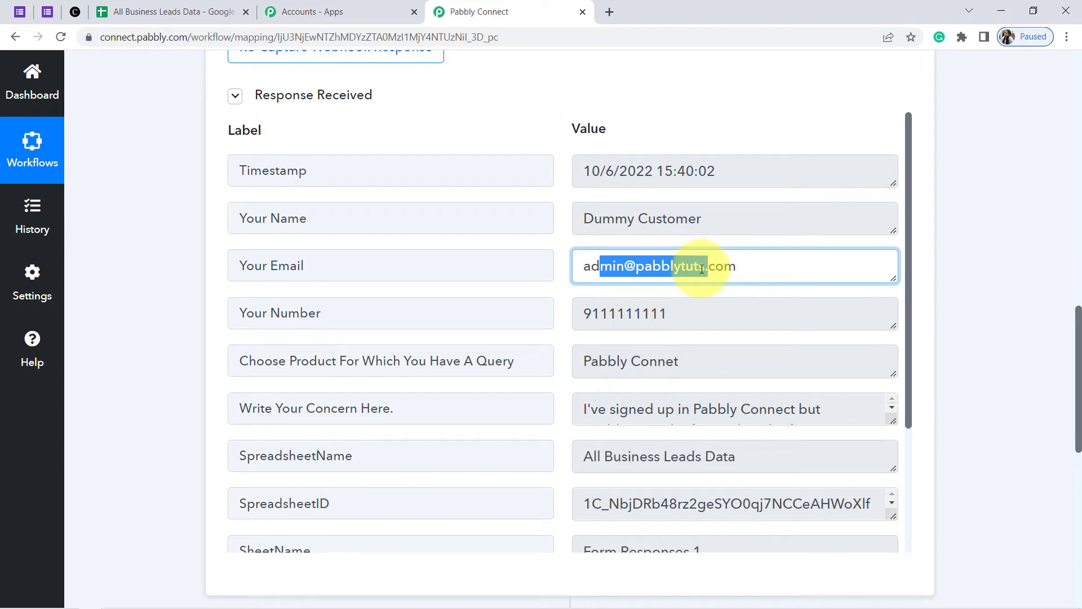
drag(625, 313, 683, 309)
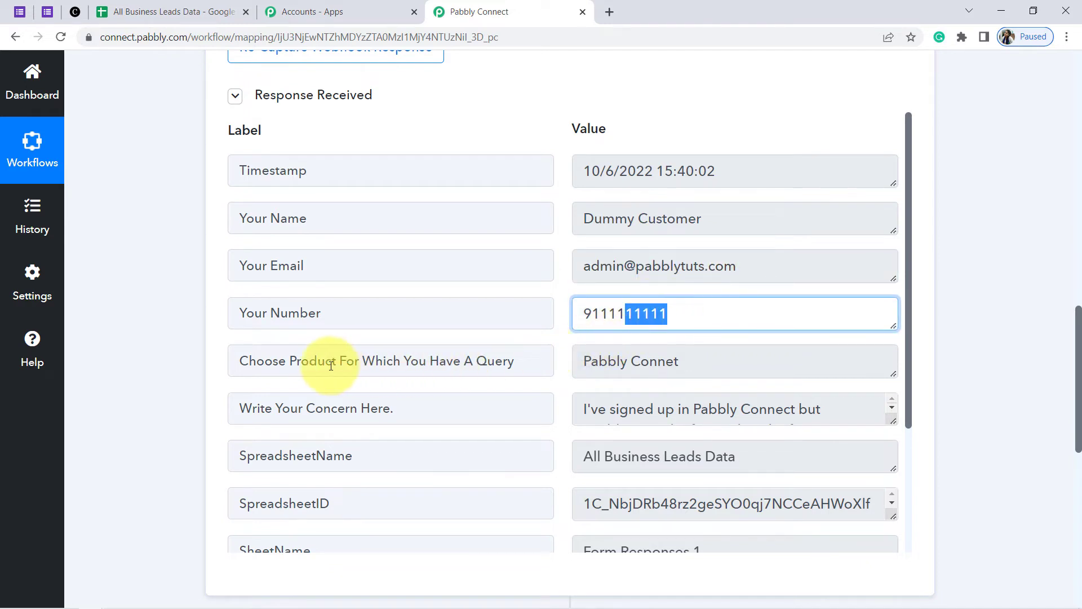
drag(264, 361, 509, 360)
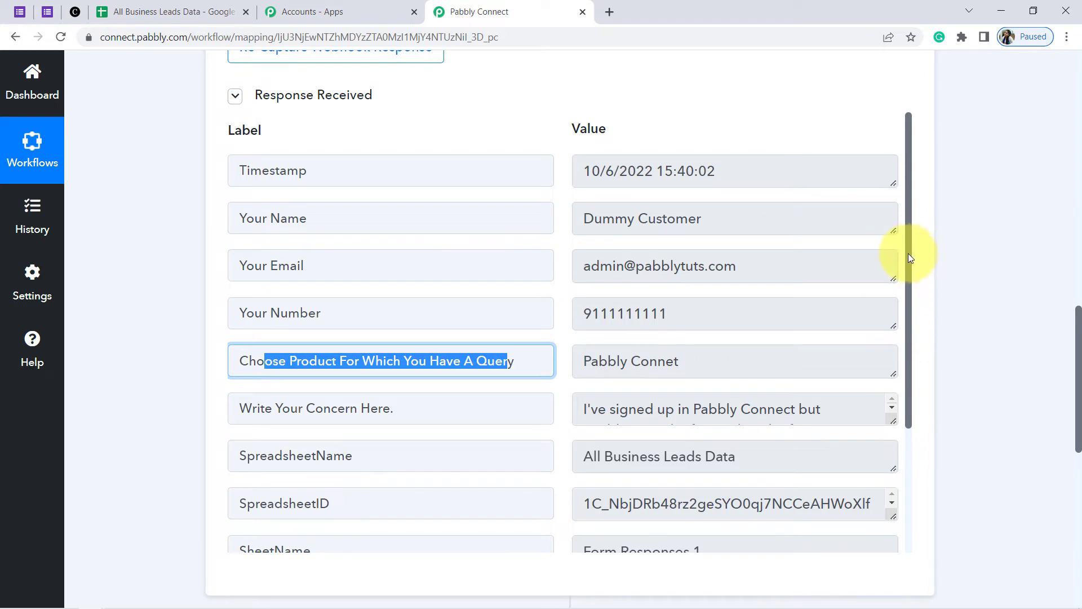
drag(911, 259, 909, 348)
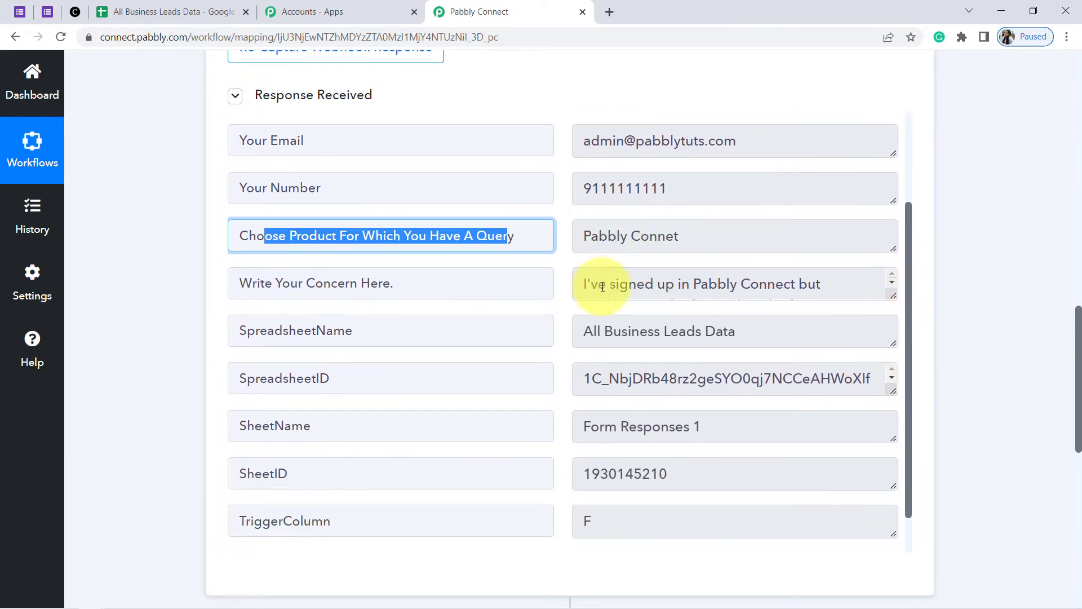
drag(603, 286, 725, 282)
drag(628, 332, 740, 338)
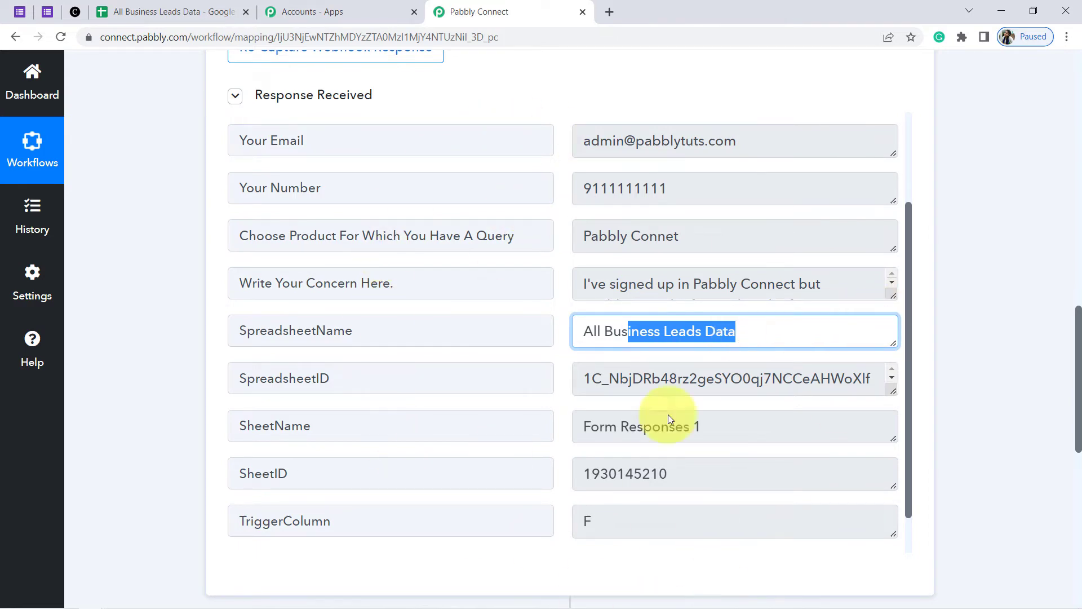
click(47, 11)
Close the setup dialog and enable Send On Event under Pabbly Connect Webhooks
click(144, 11)
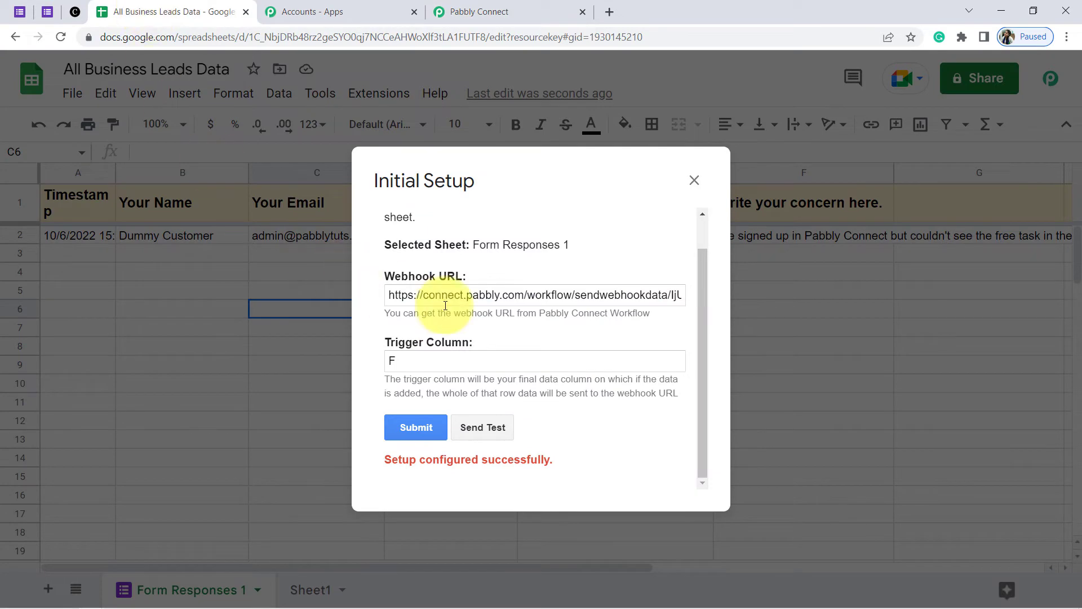
click(693, 181)
click(380, 95)
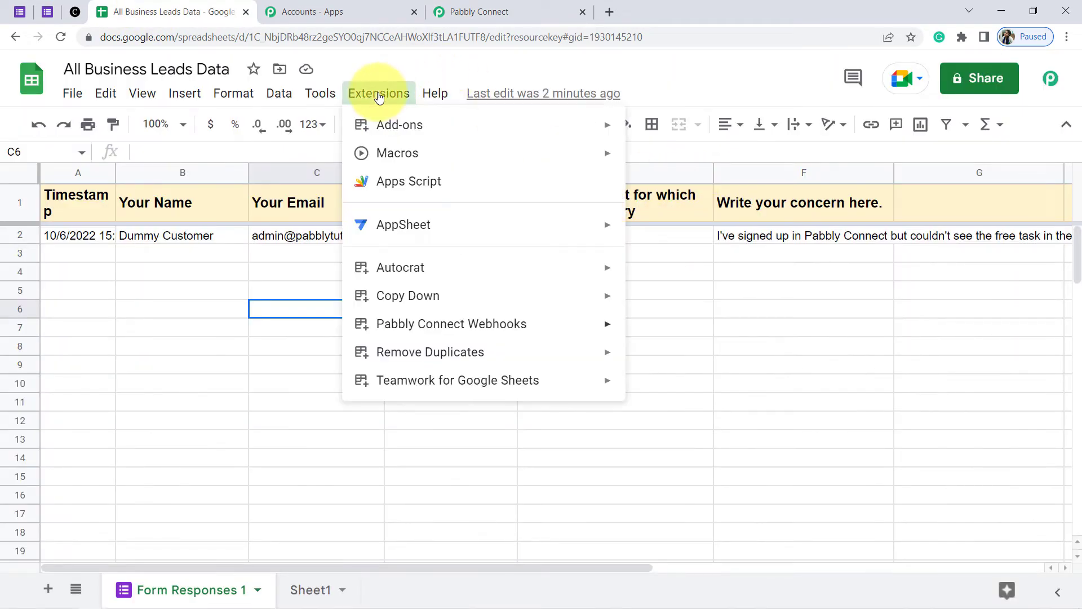
mouse_move(469, 329)
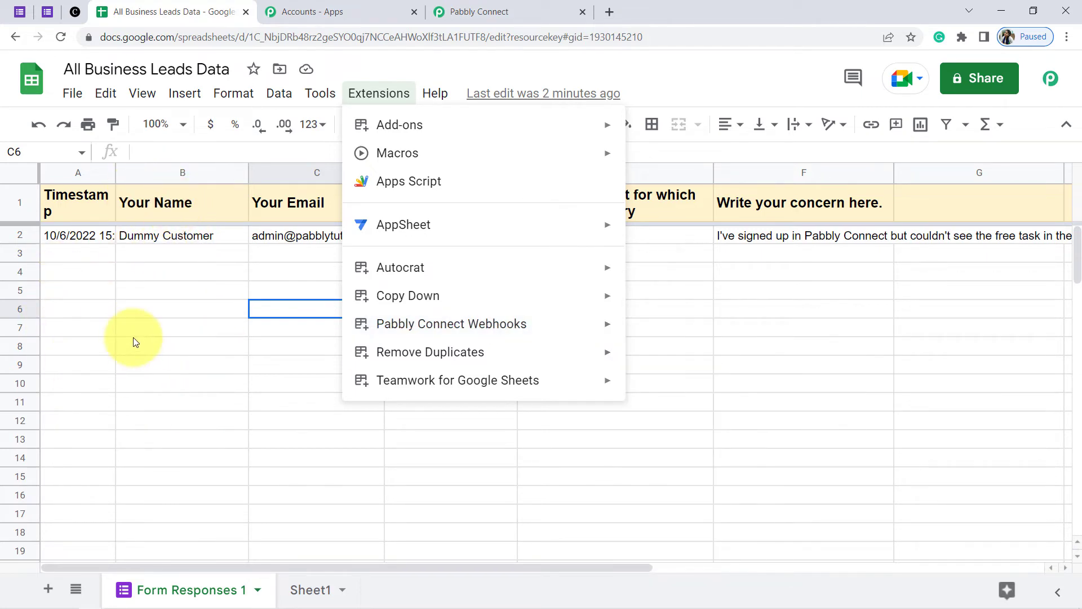
click(494, 12)
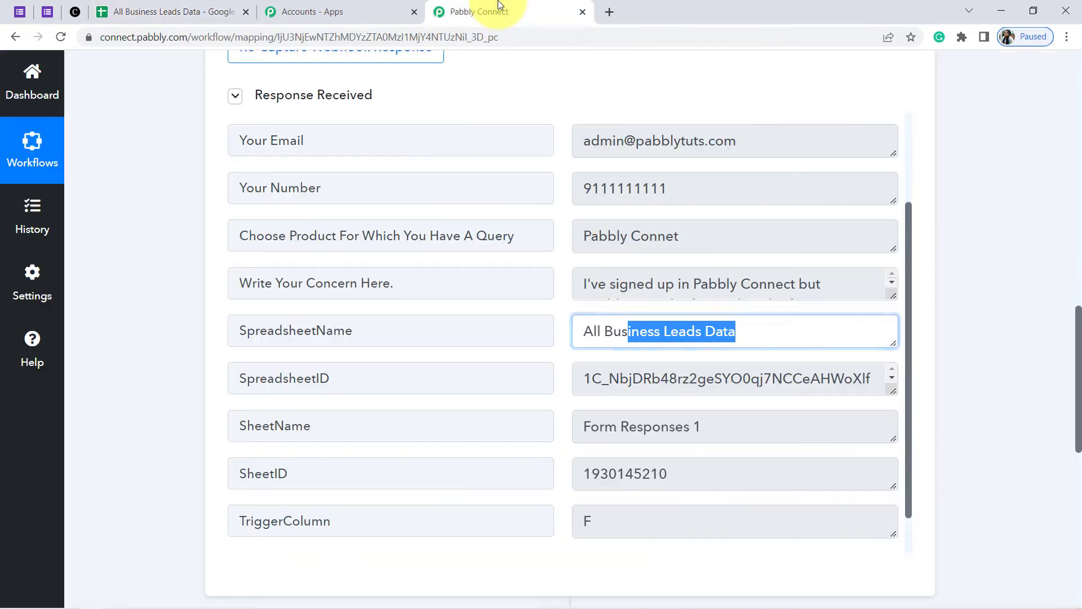
click(152, 5)
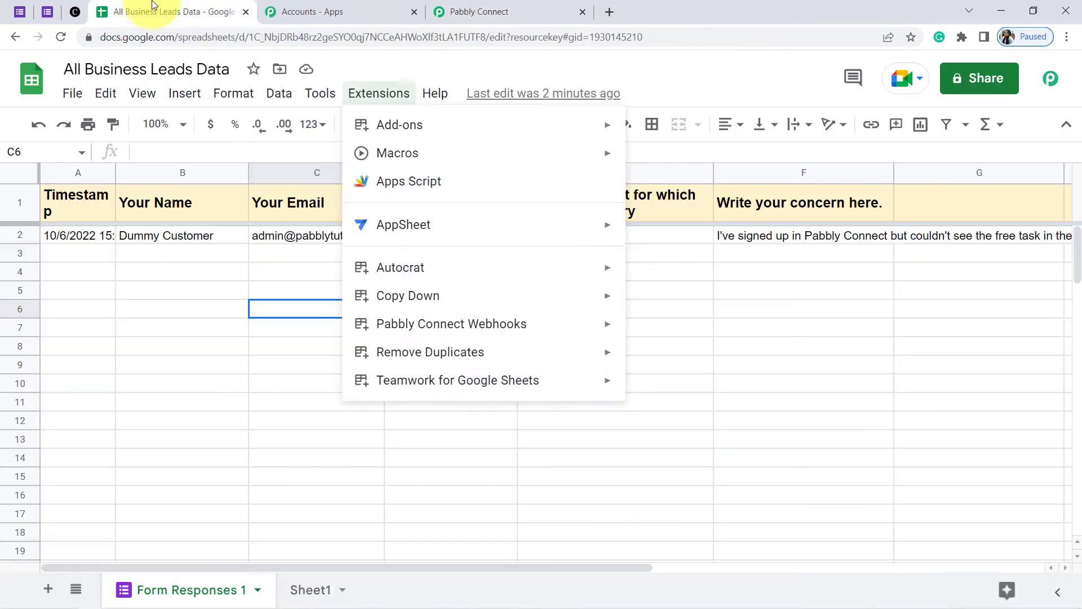
click(361, 96)
mouse_move(603, 326)
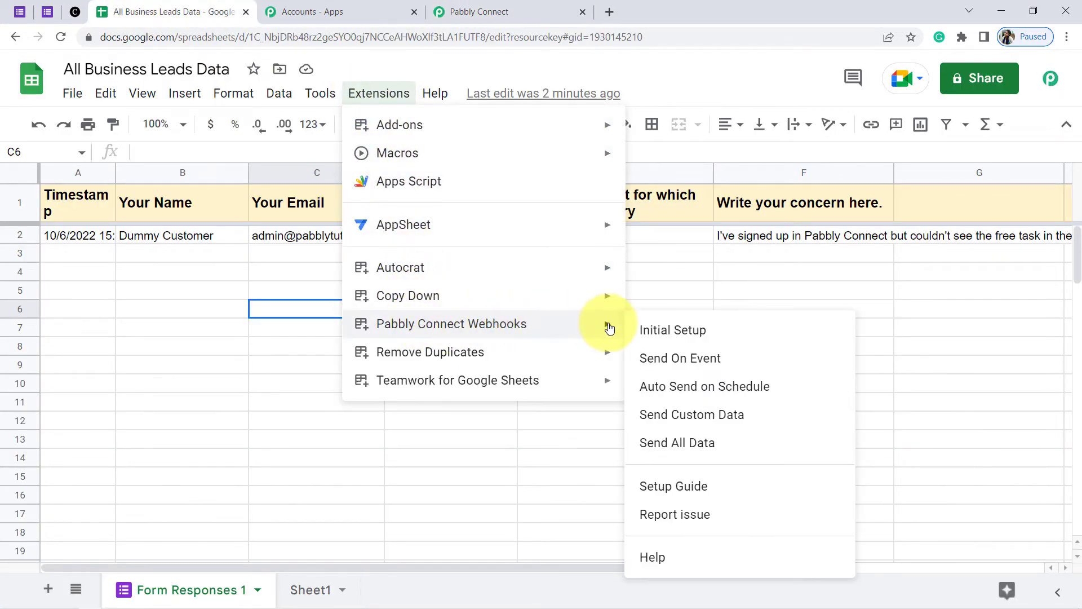
click(653, 361)
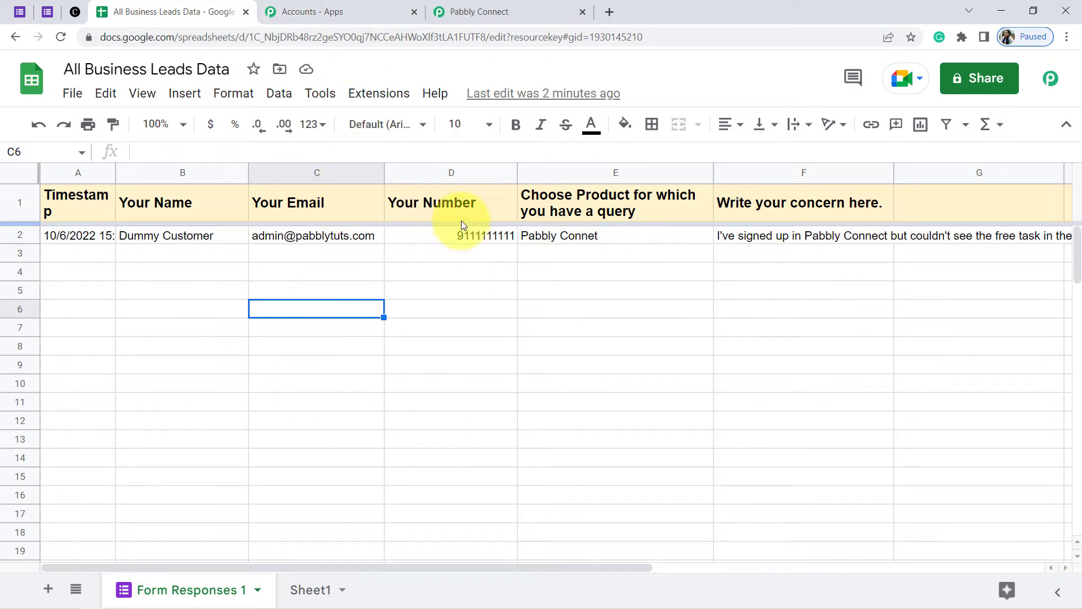
click(444, 8)
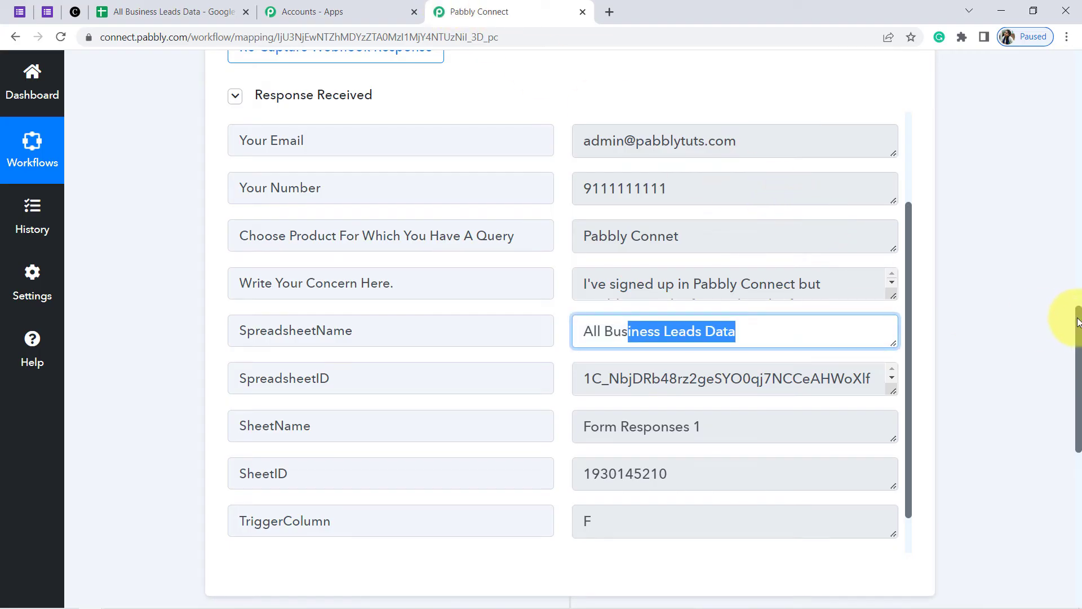
Search 'Clie' in the action step's app list and select Clientjoy
drag(1078, 323, 1062, 449)
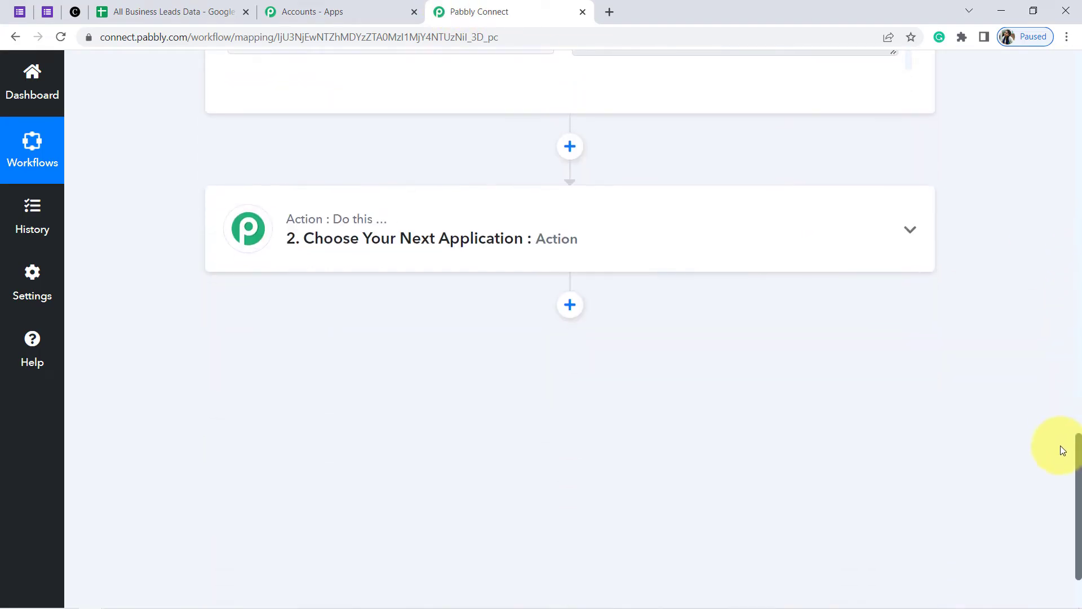
click(353, 242)
click(292, 347)
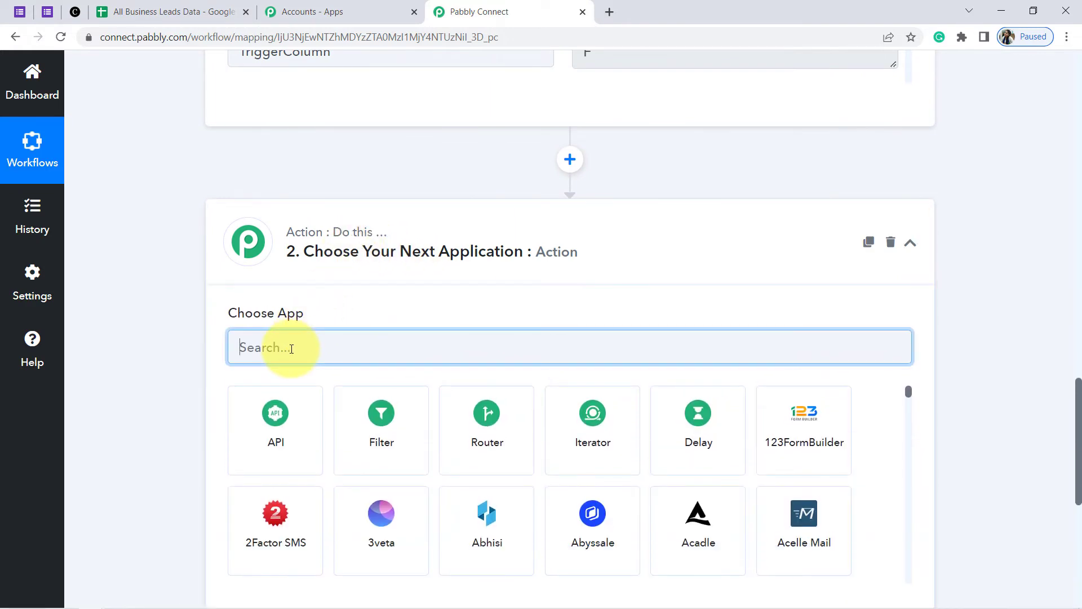
text(client)
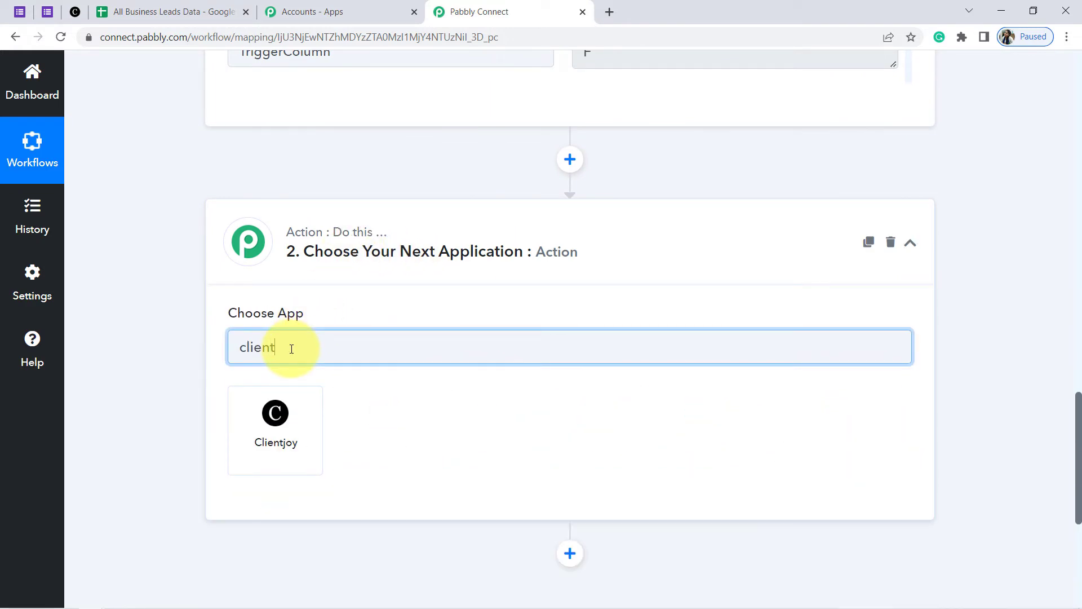
click(277, 417)
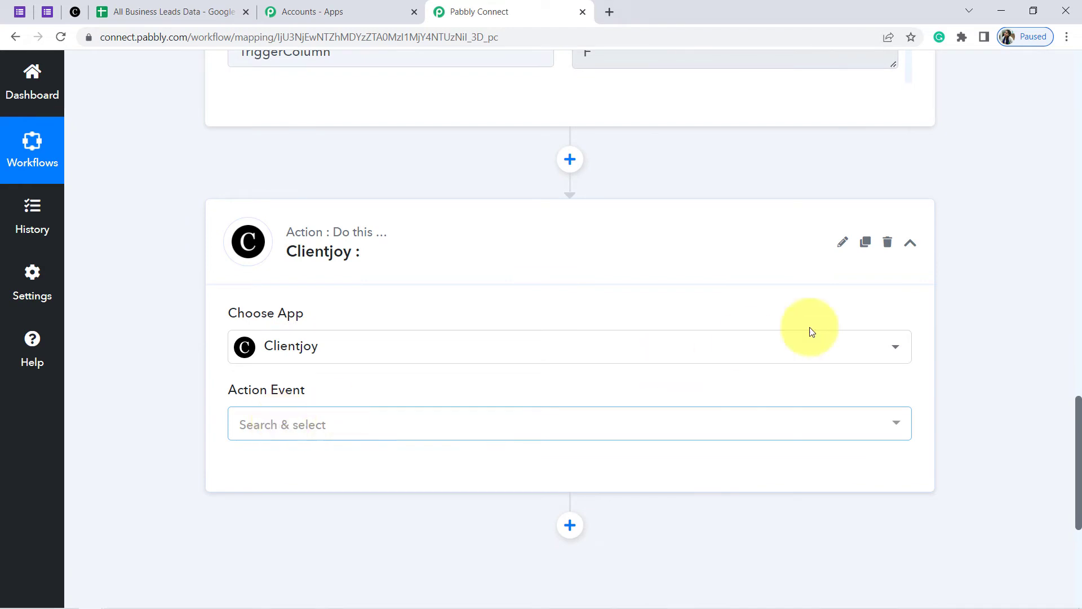
drag(1081, 407, 1080, 439)
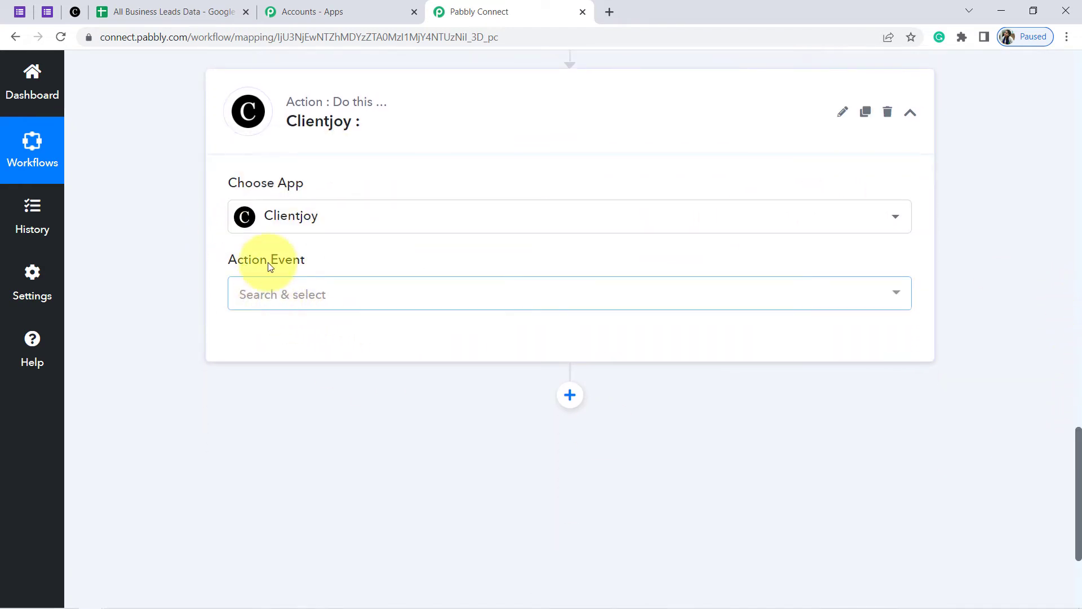
click(279, 228)
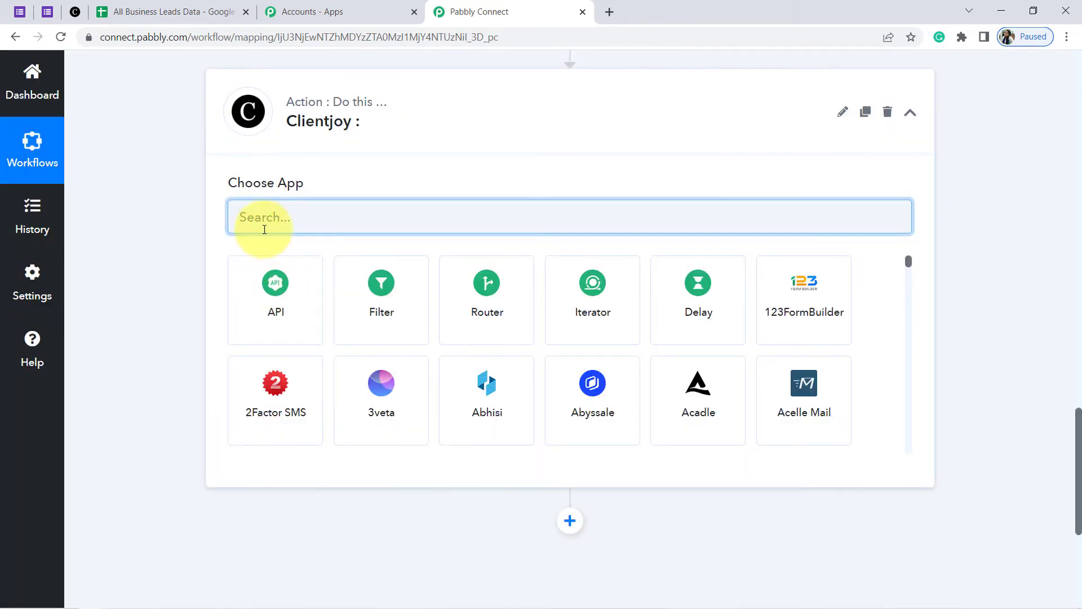
text(hub)
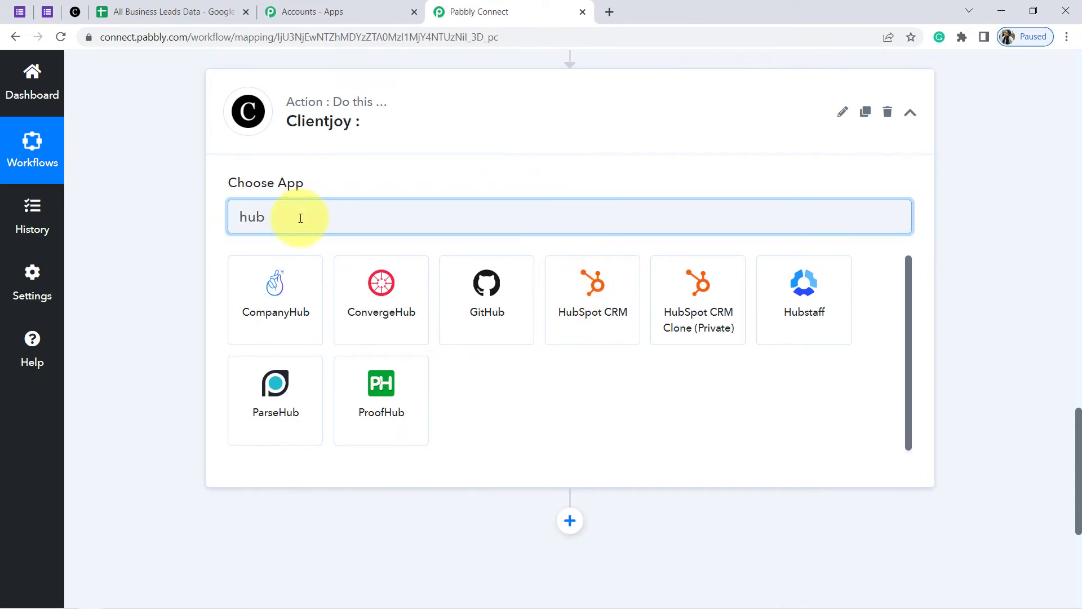
text(zoho crm)
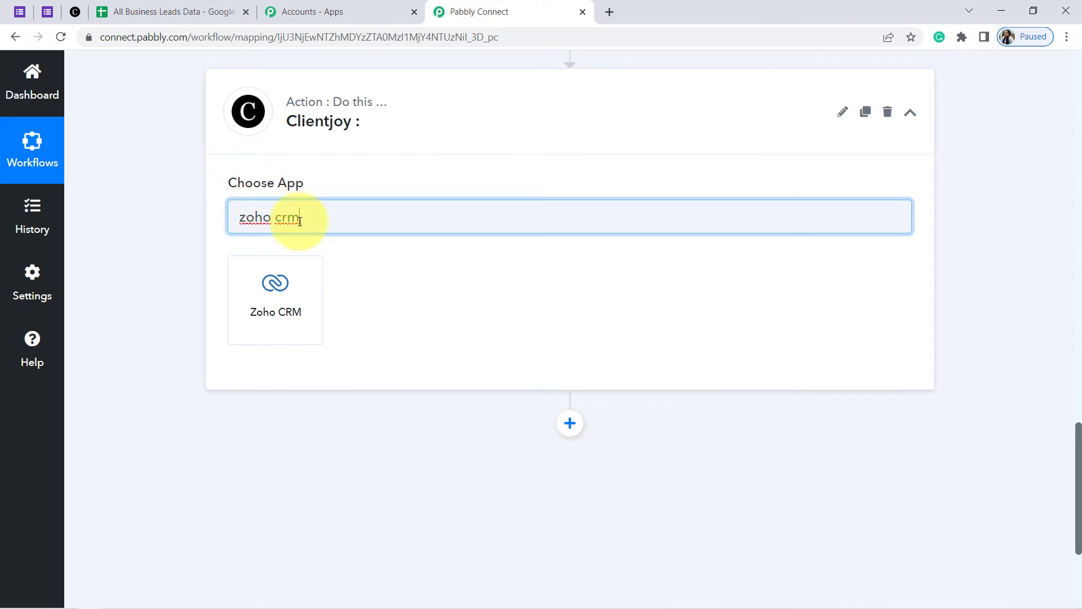
key(BackSpace)
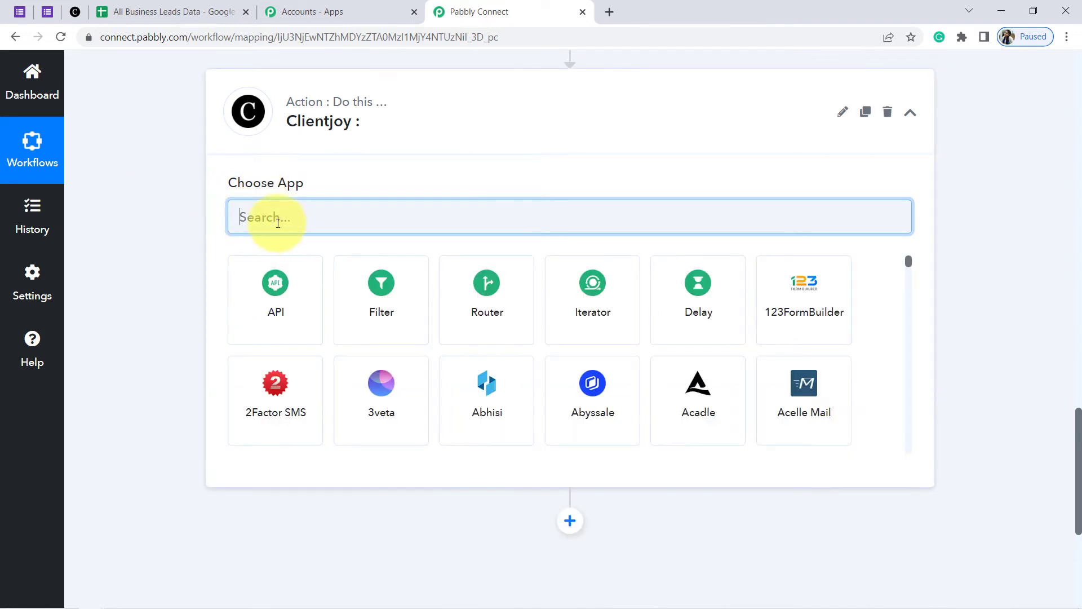
text(Clie)
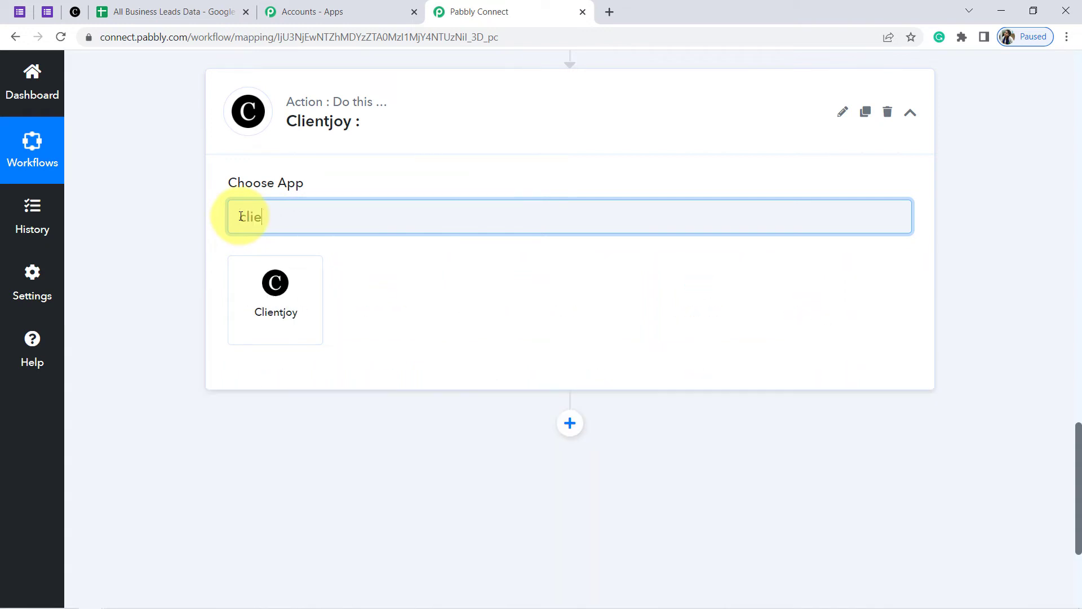
click(245, 308)
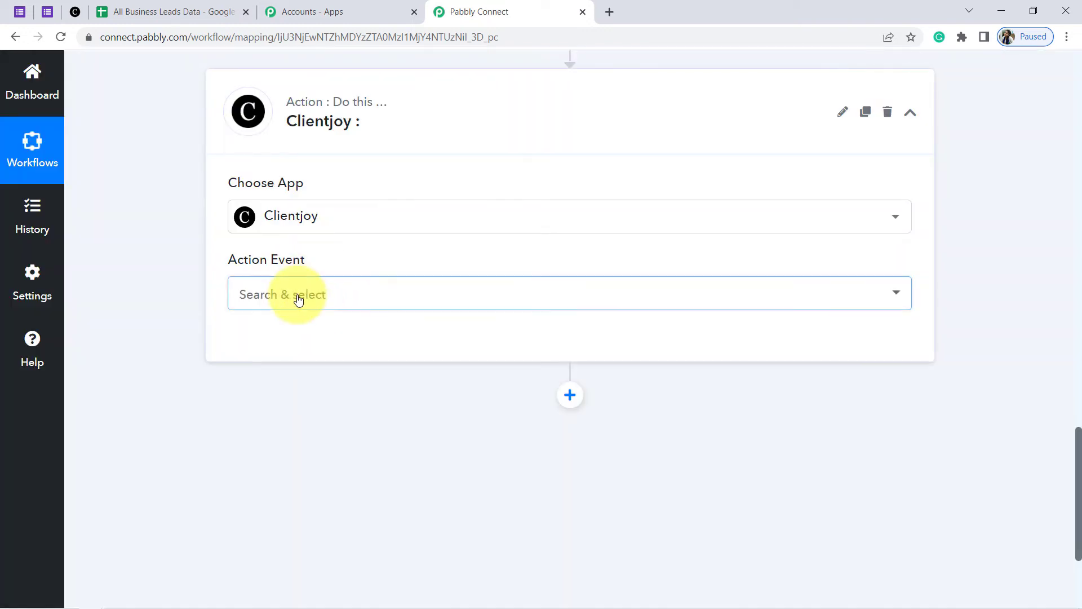
Choose Create Lead as the event and save a new Clientjoy connection with its login email and password
click(299, 299)
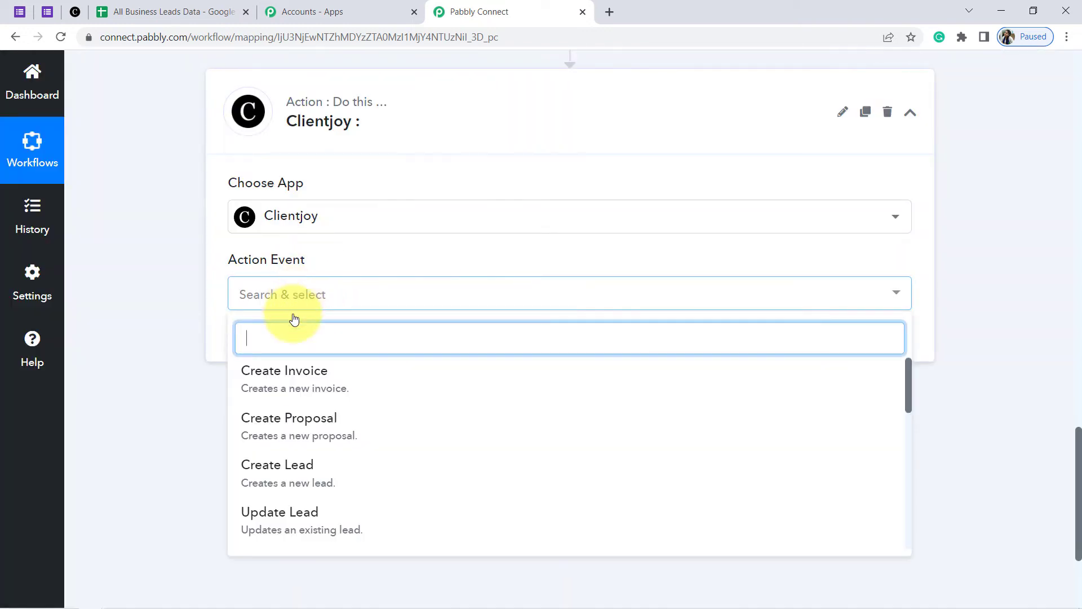
click(266, 469)
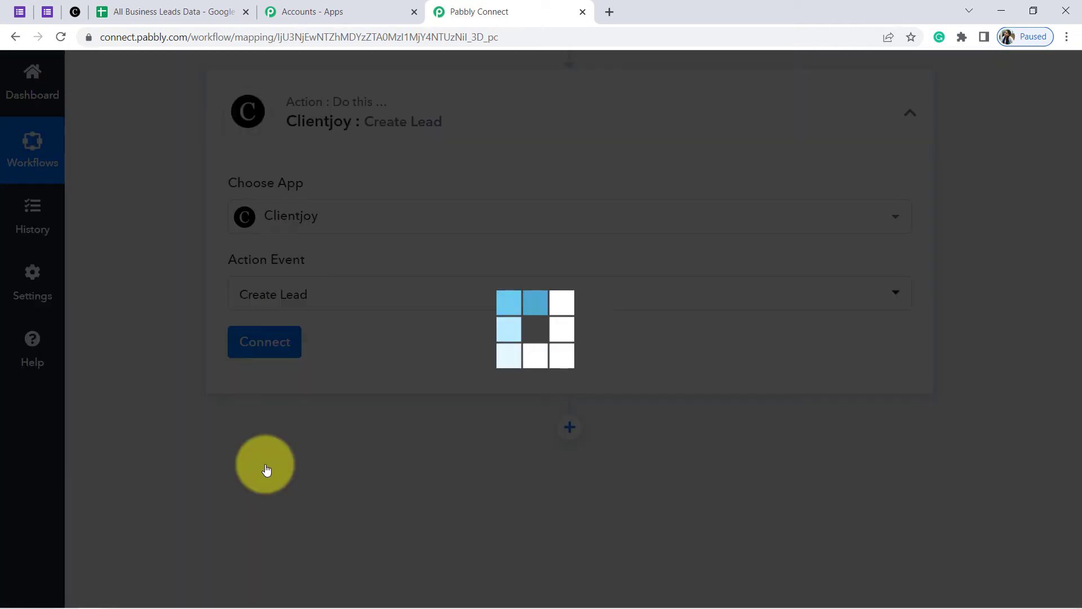
click(269, 342)
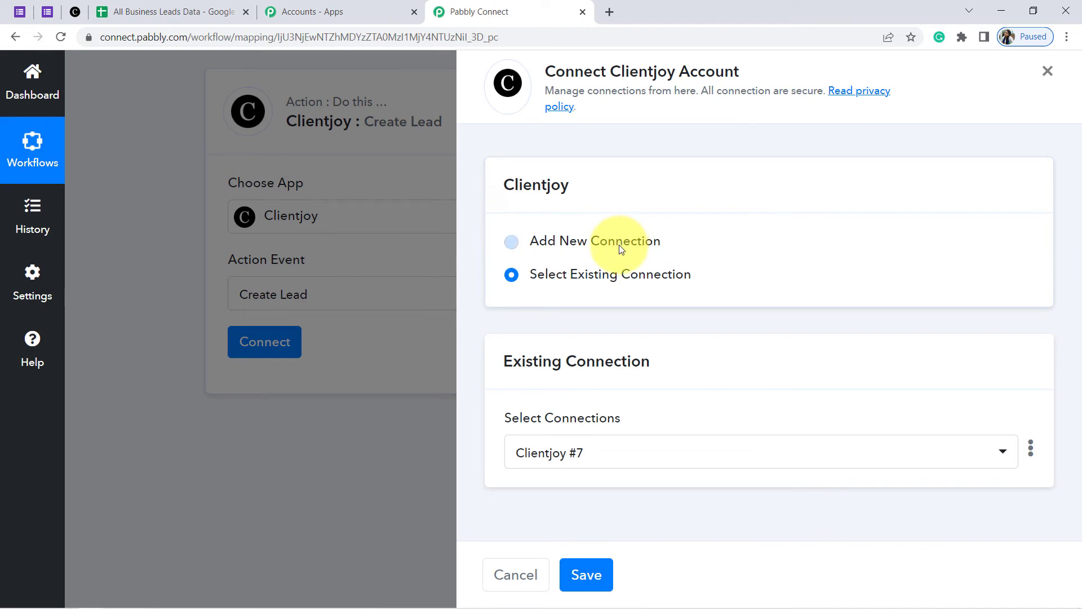
click(621, 248)
drag(1078, 260, 1079, 363)
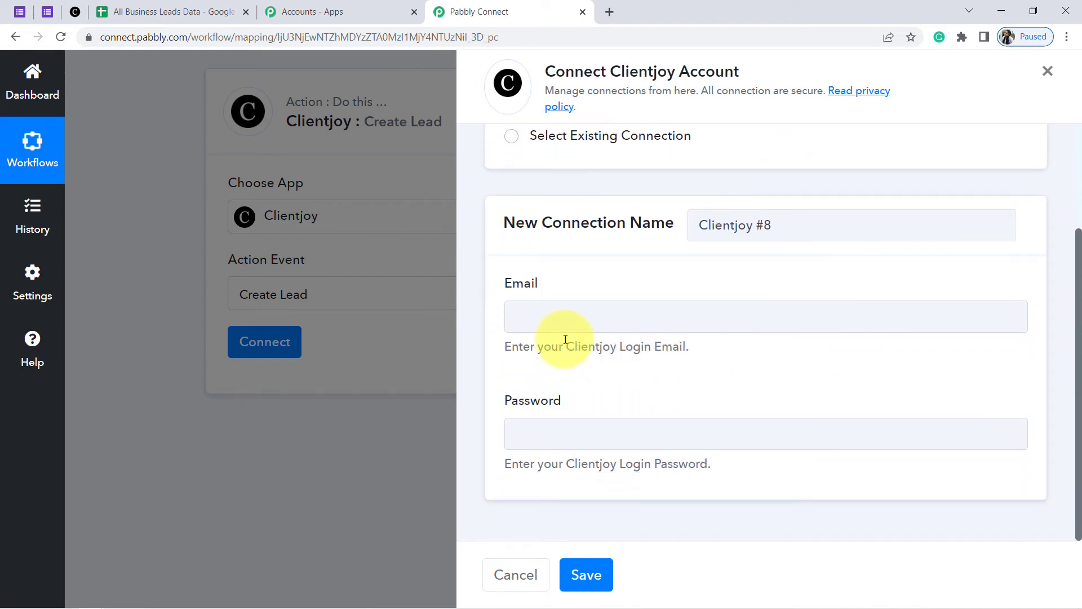
drag(506, 285, 550, 297)
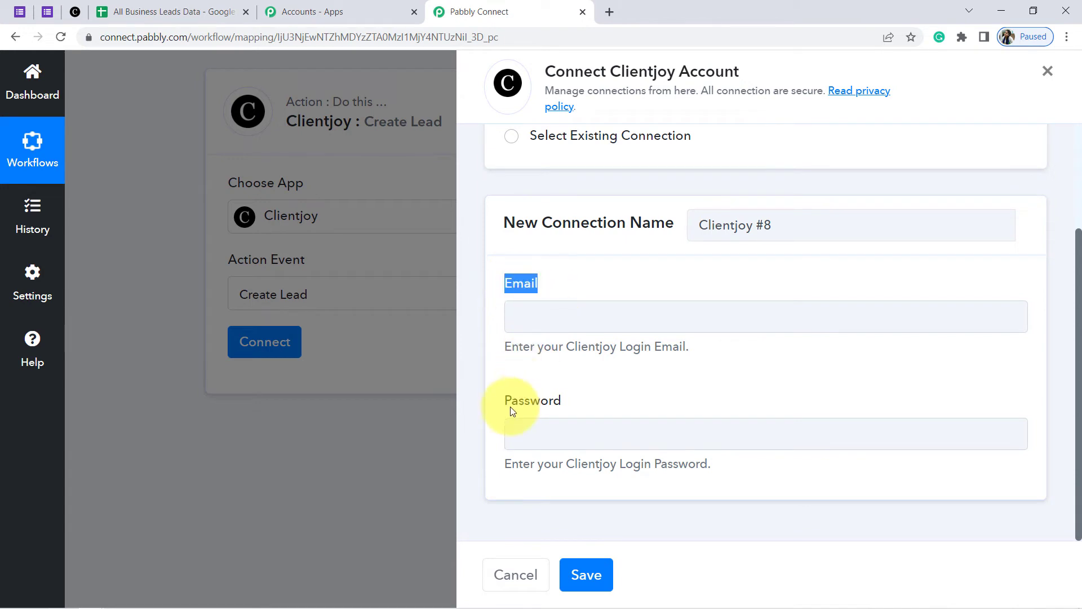
drag(509, 401, 590, 407)
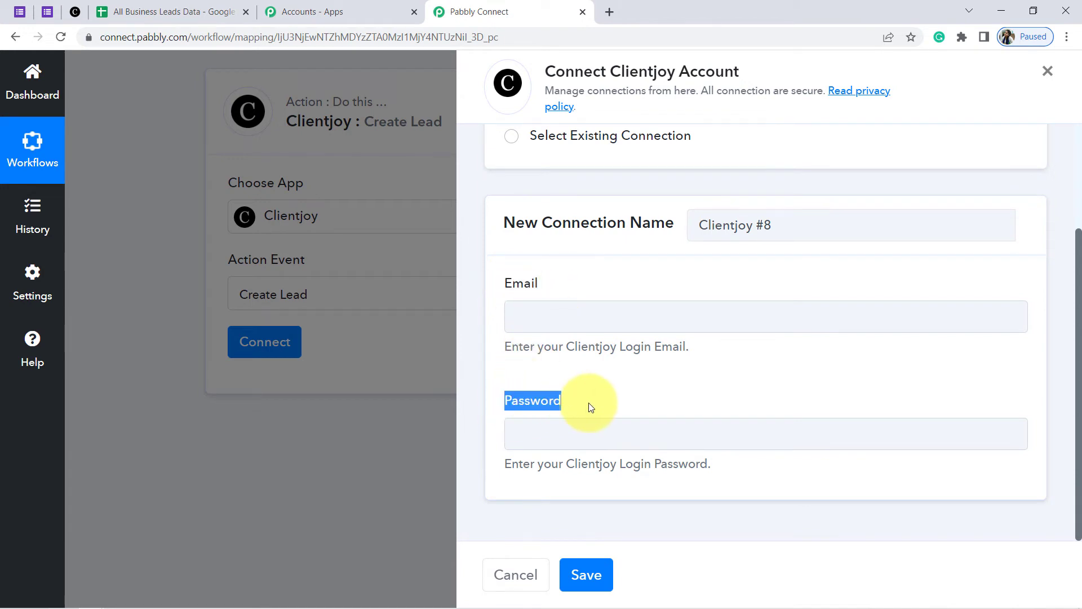
click(532, 316)
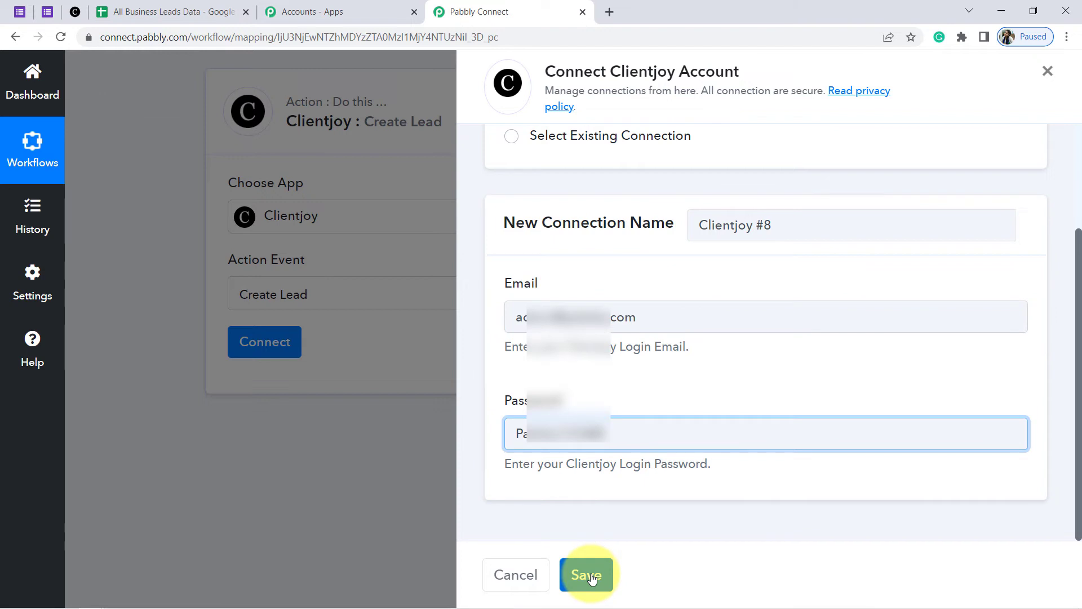
click(592, 579)
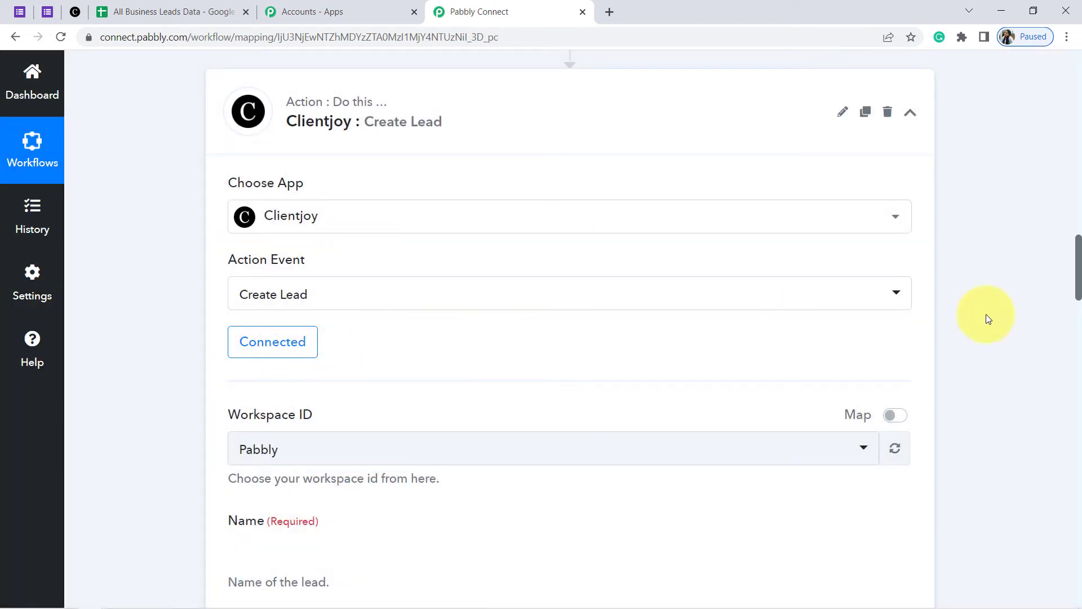
Set the Workspace ID to Pabbly
scroll(986, 319, down, 4)
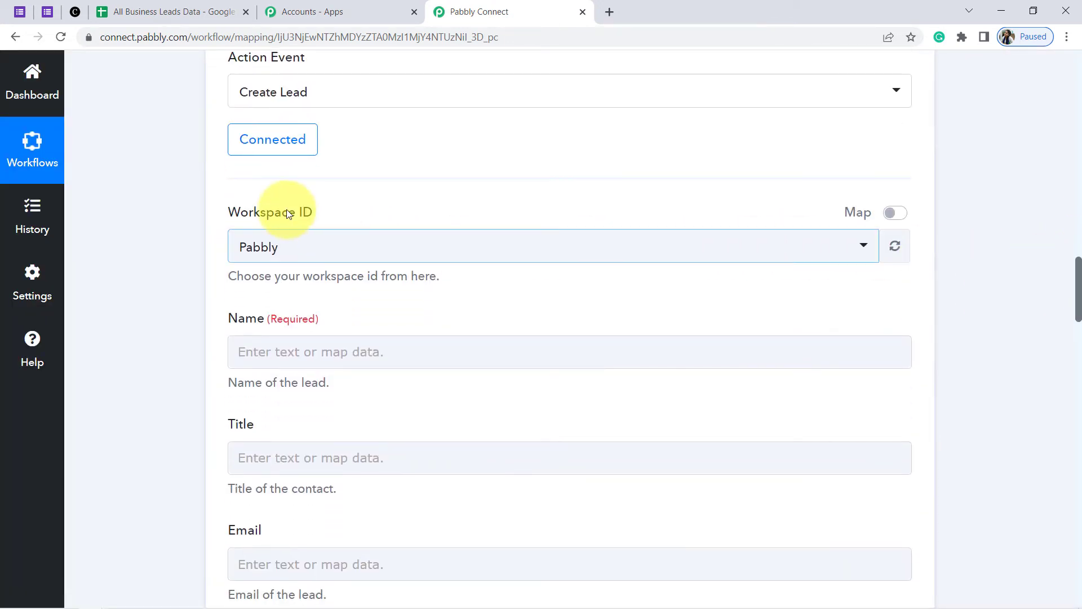
click(271, 243)
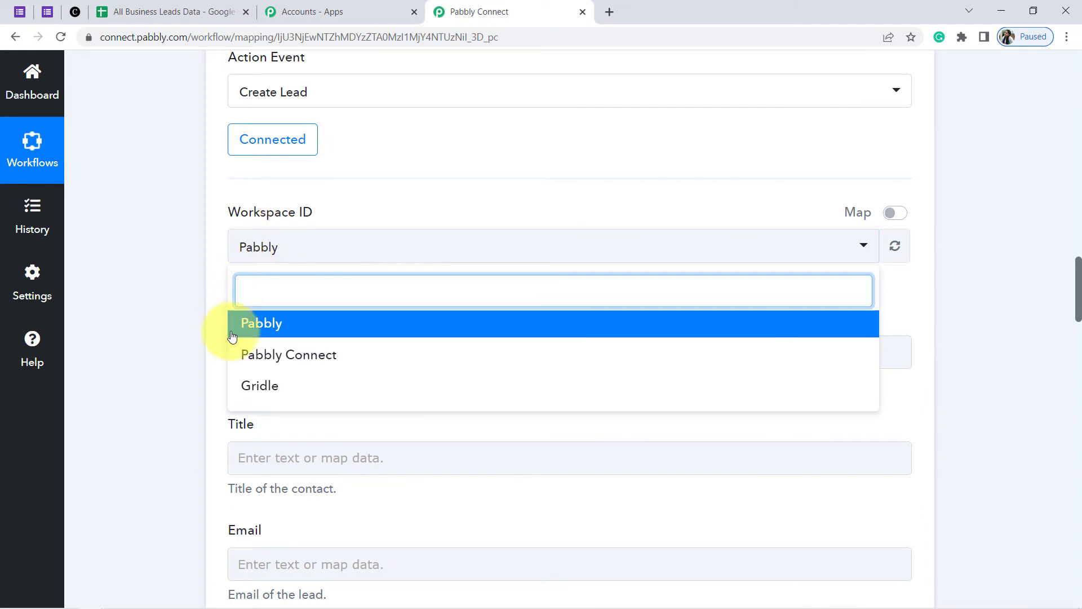
click(193, 321)
click(76, 14)
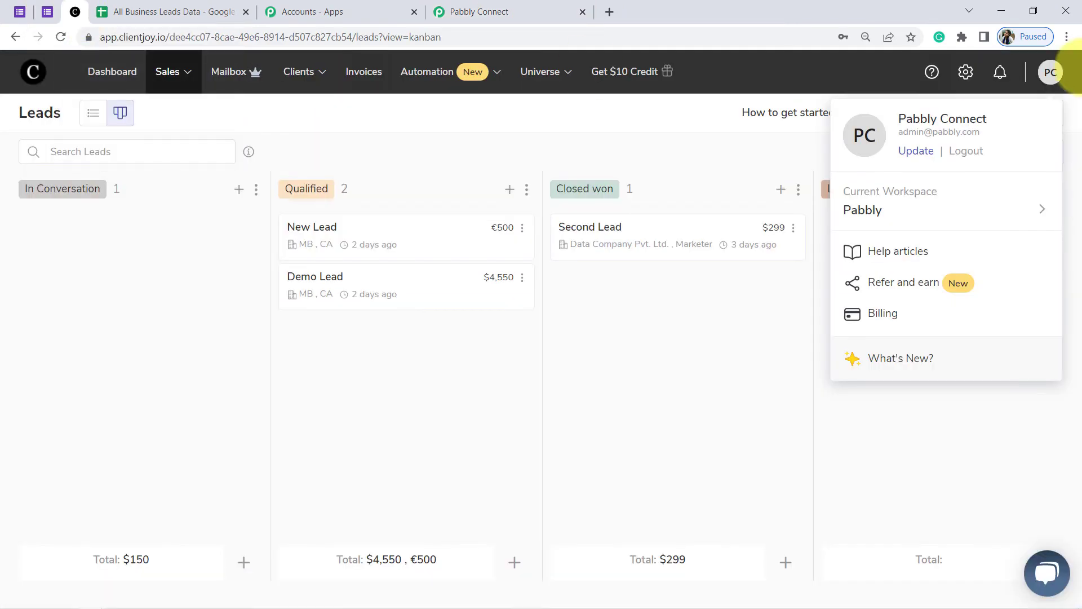
click(860, 200)
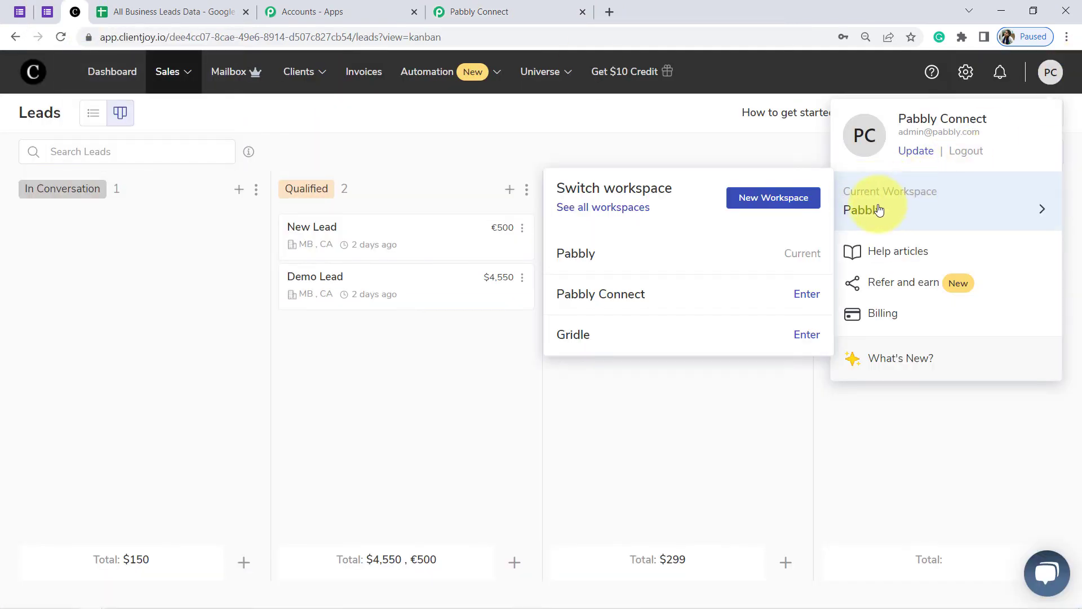
click(530, 12)
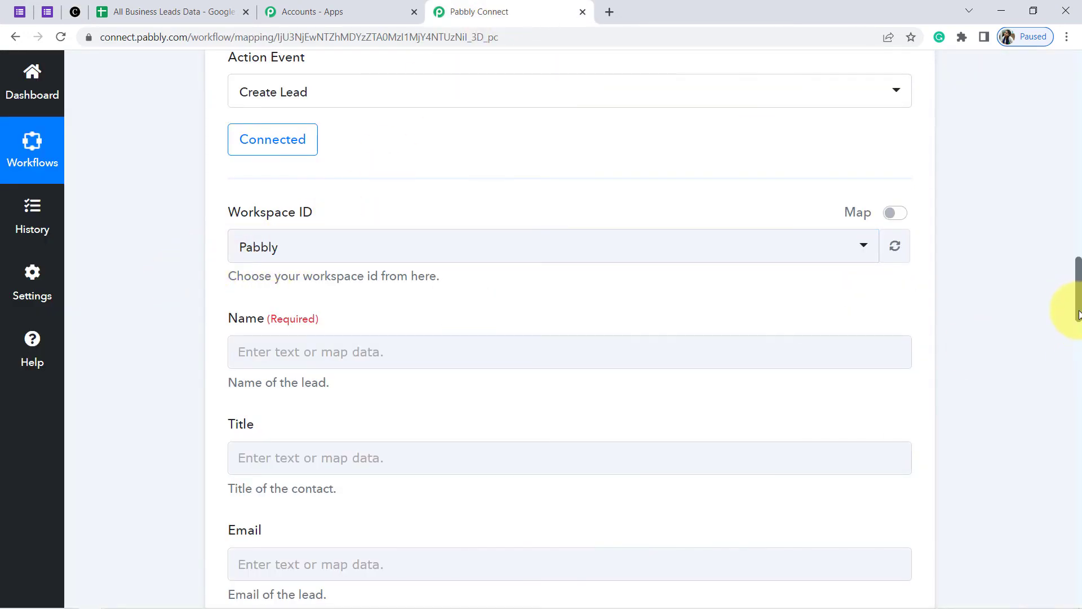
Map the Google Forms 'Your Name' answer into the lead's Name field
scroll(1078, 314, down, 2)
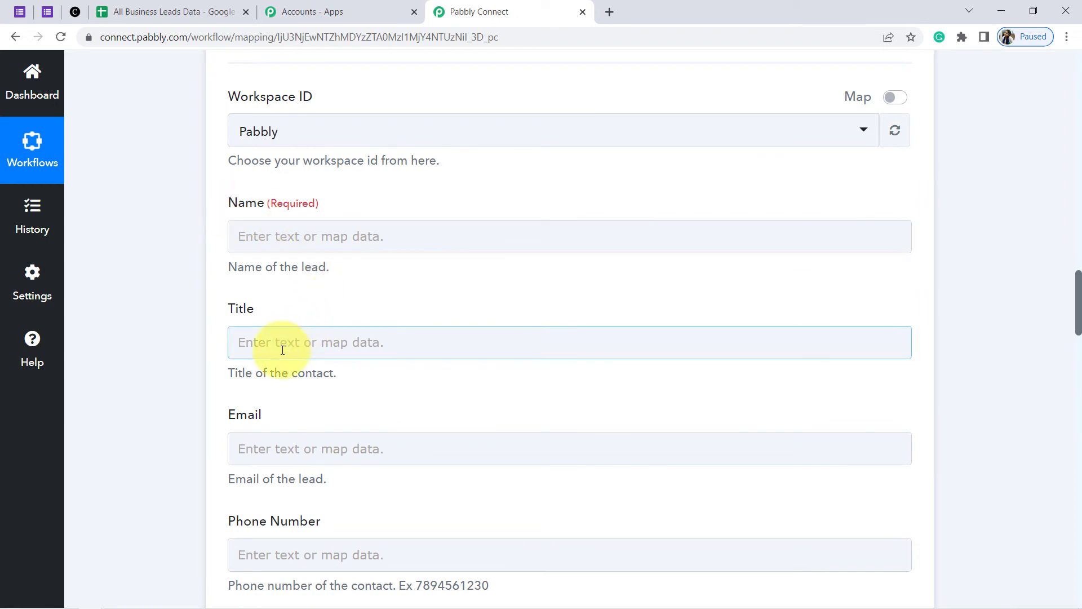
mouse_move(1078, 304)
mouse_down()
mouse_move(1071, 369)
mouse_move(1065, 285)
mouse_move(1062, 310)
mouse_up()
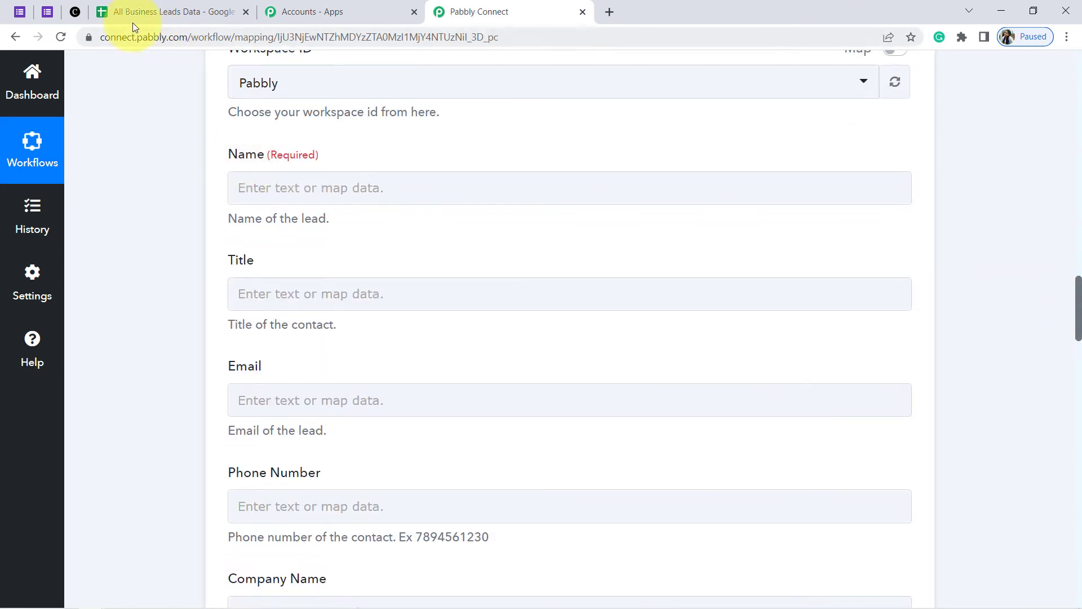
click(83, 14)
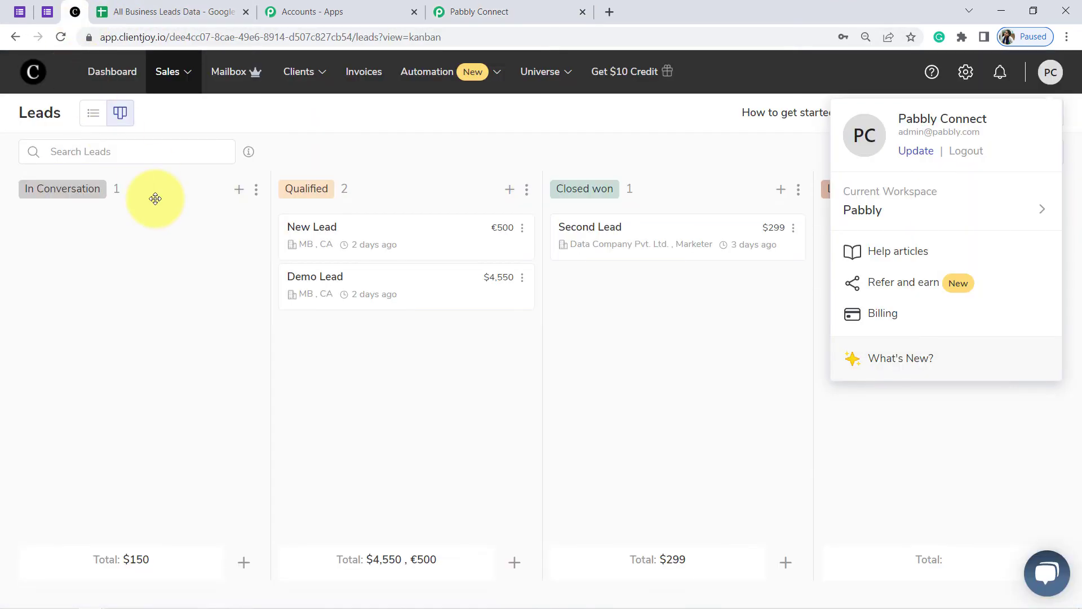
click(479, 11)
click(333, 190)
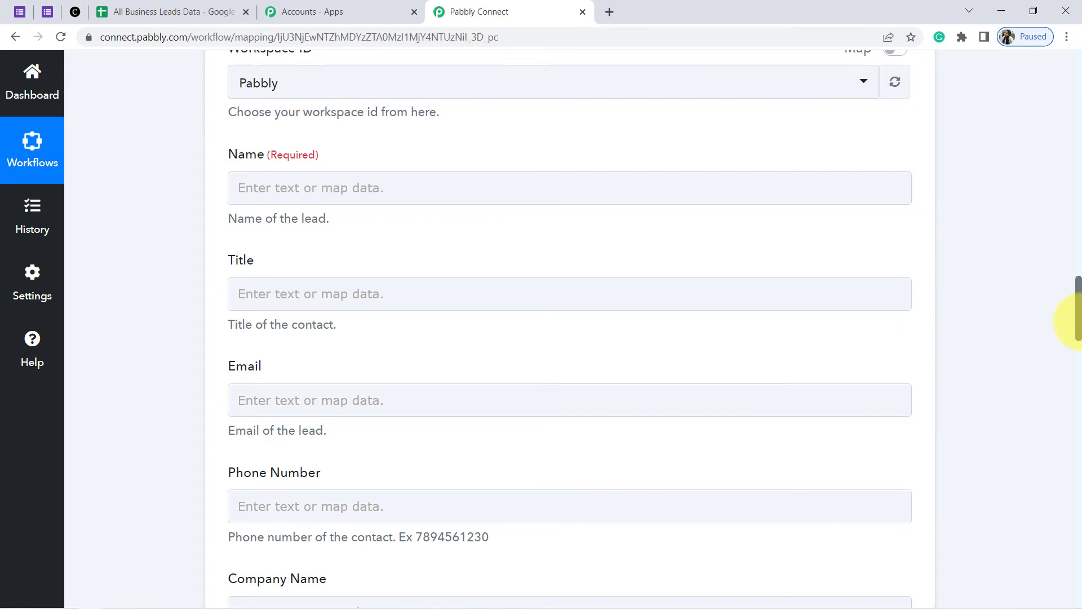
mouse_move(1079, 320)
mouse_down()
mouse_move(1078, 212)
mouse_move(1078, 311)
mouse_up()
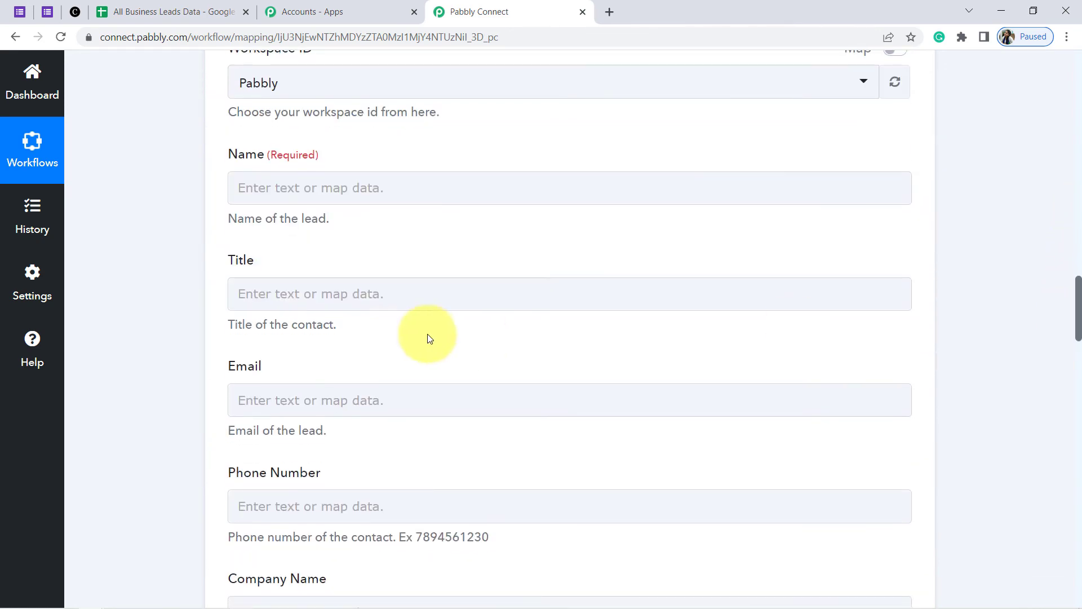
click(243, 192)
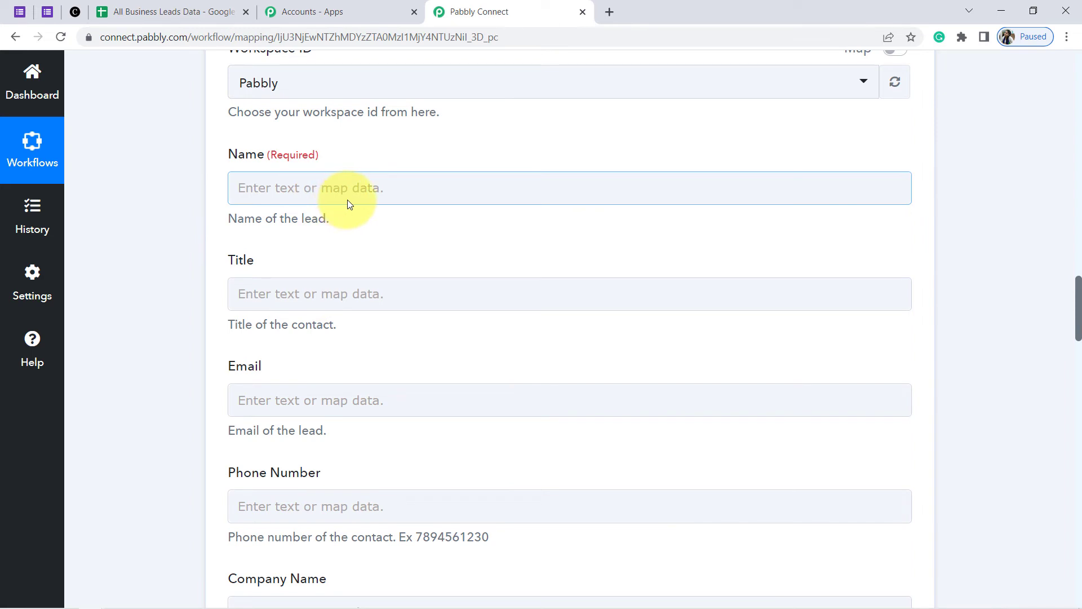
click(298, 182)
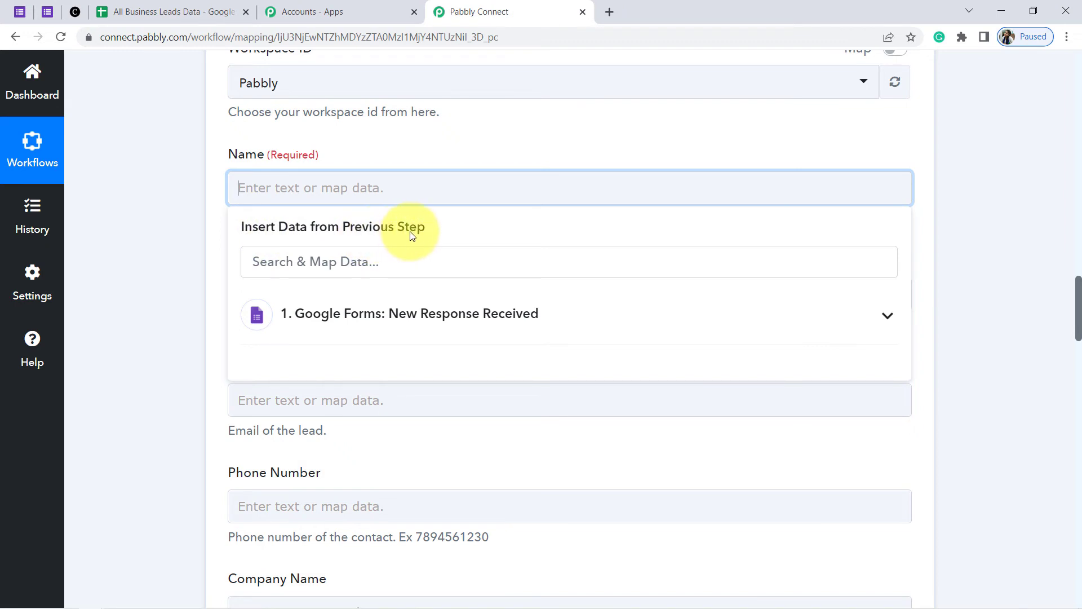
click(370, 317)
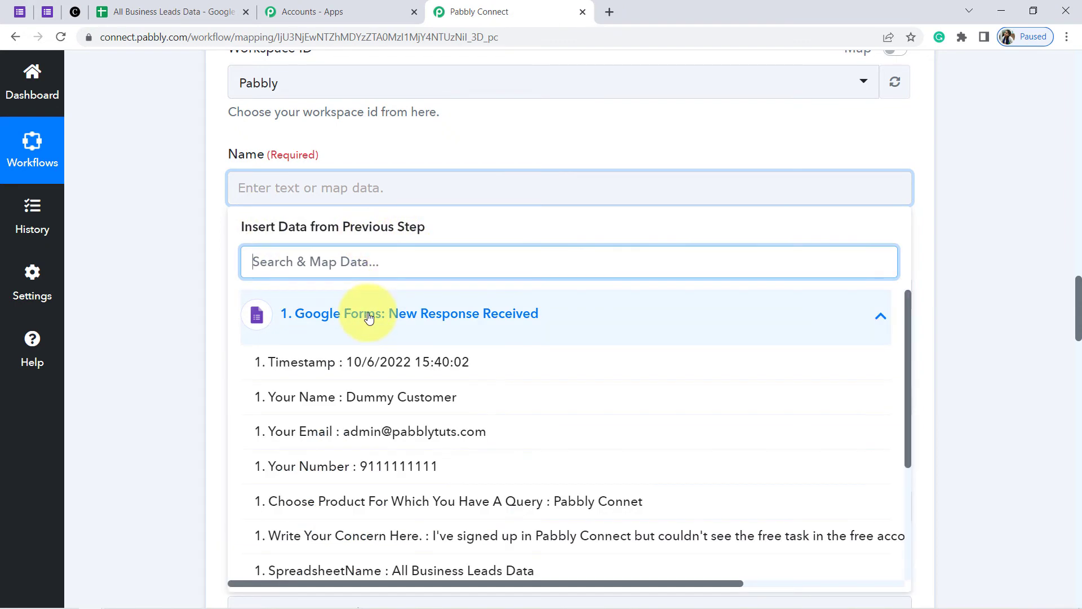
click(414, 401)
click(115, 234)
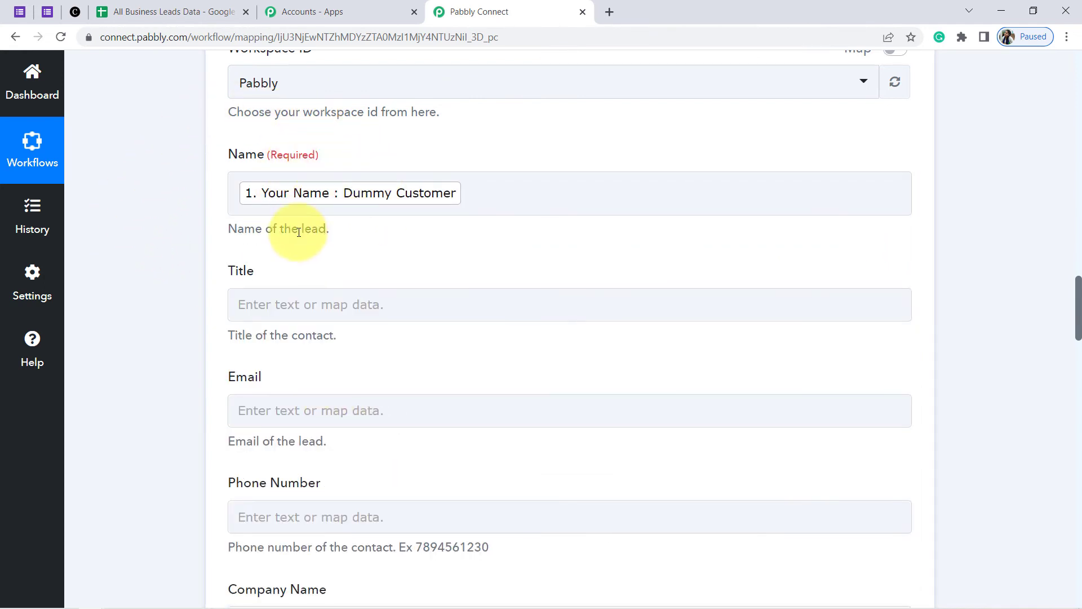
Leave Title blank and map the 'Your Email' answer into the Email field
click(276, 296)
click(183, 342)
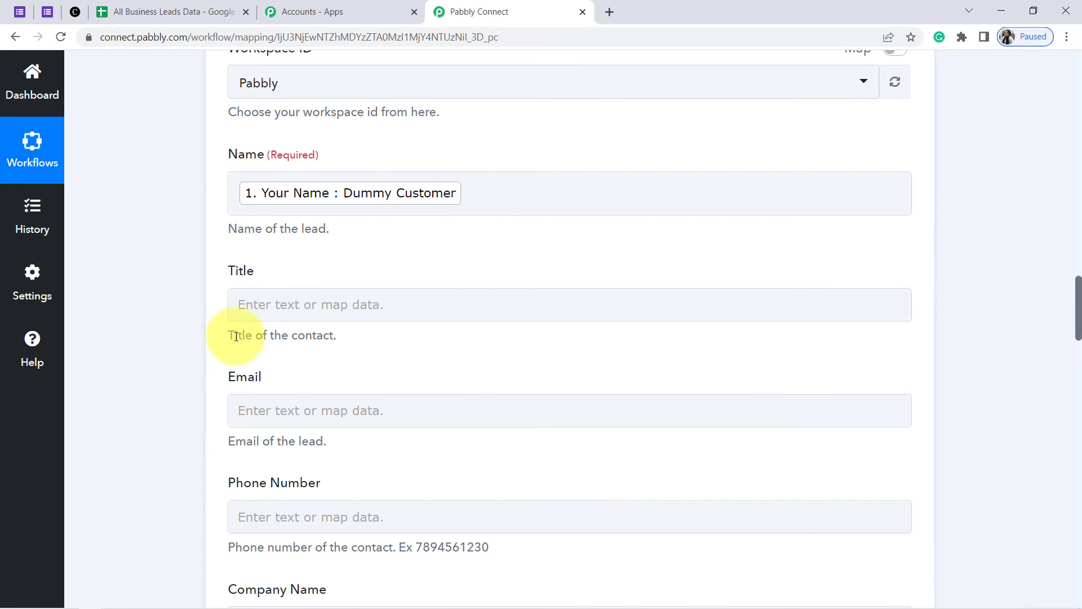
drag(236, 336, 333, 336)
drag(1078, 309, 1078, 334)
click(327, 255)
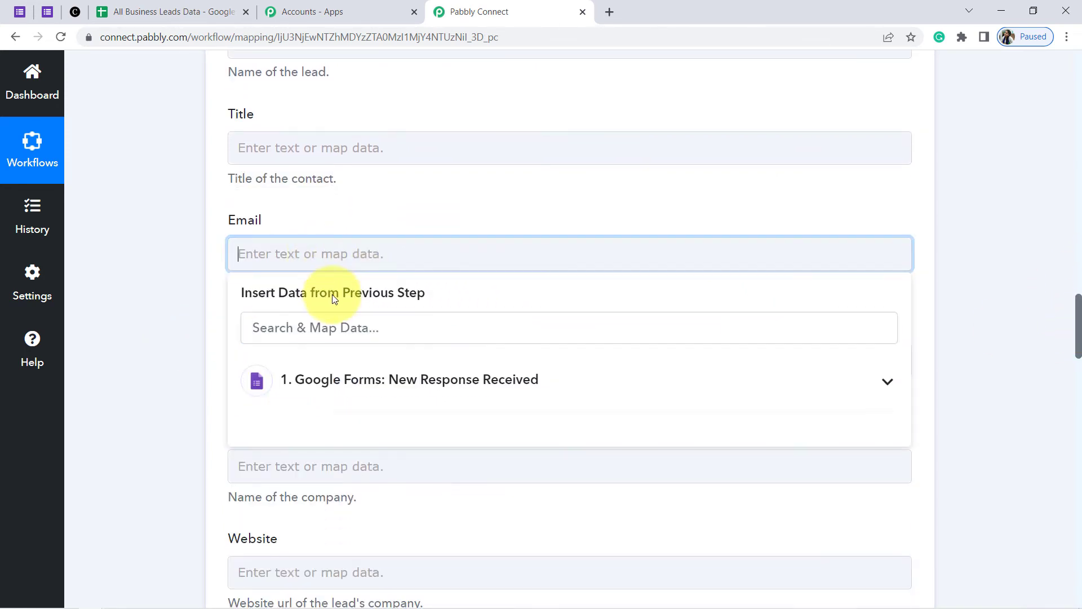
click(350, 380)
click(389, 496)
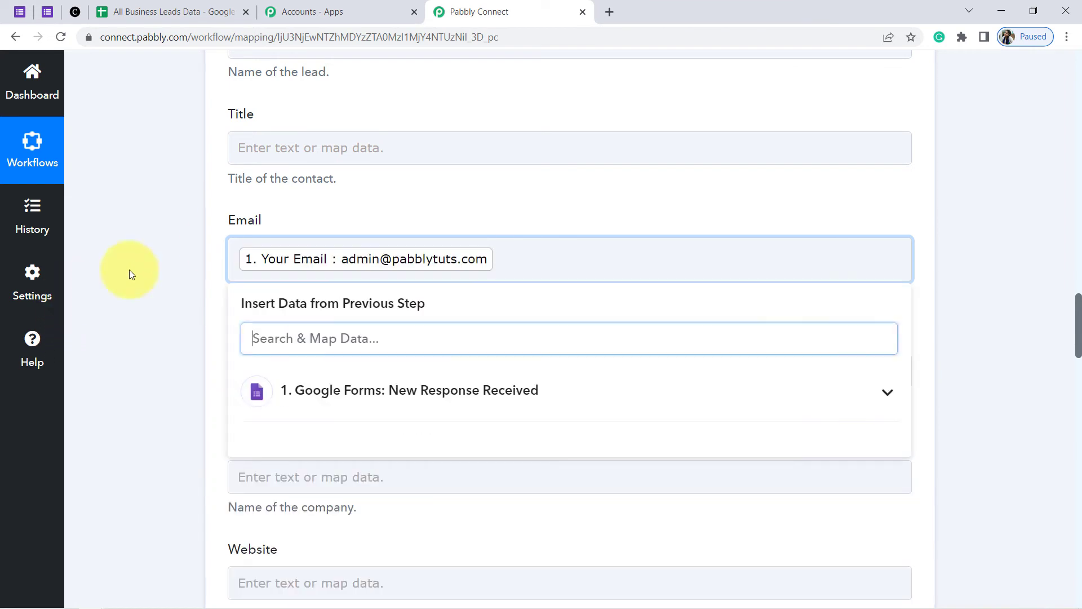
click(107, 290)
Map the form's '1. Your Number' answer, found by searching 'num', into Phone Number
click(256, 378)
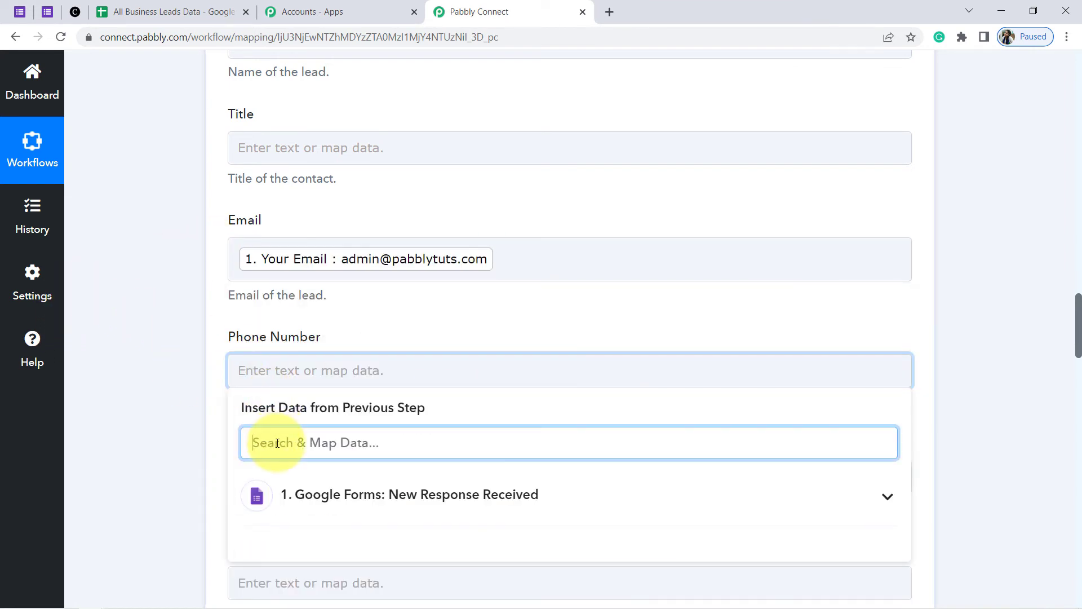
text(ph)
key(BackSpace)
key(BackSpace)
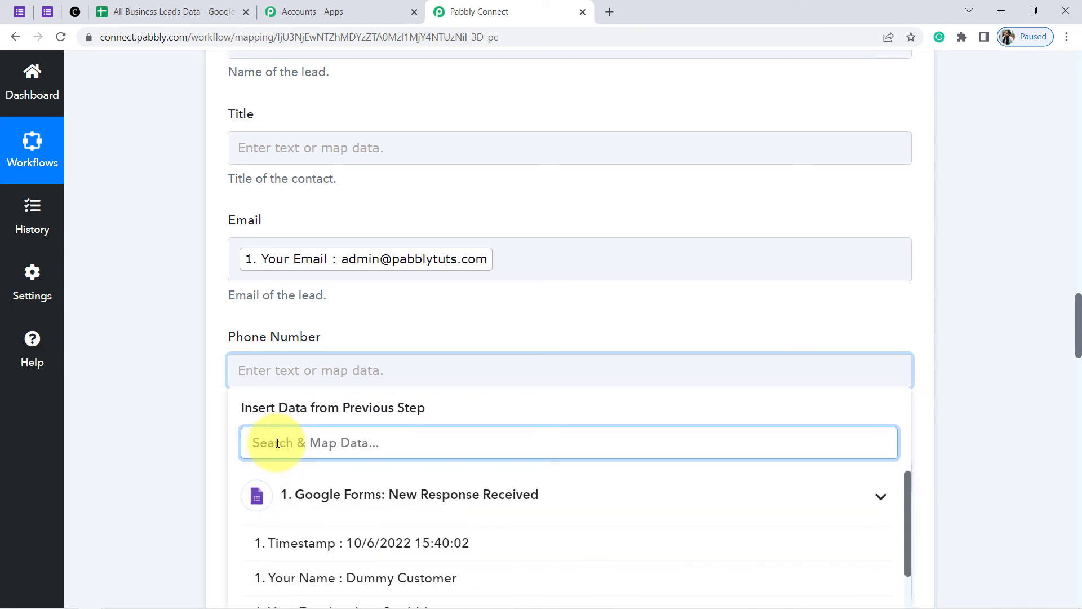
text(num)
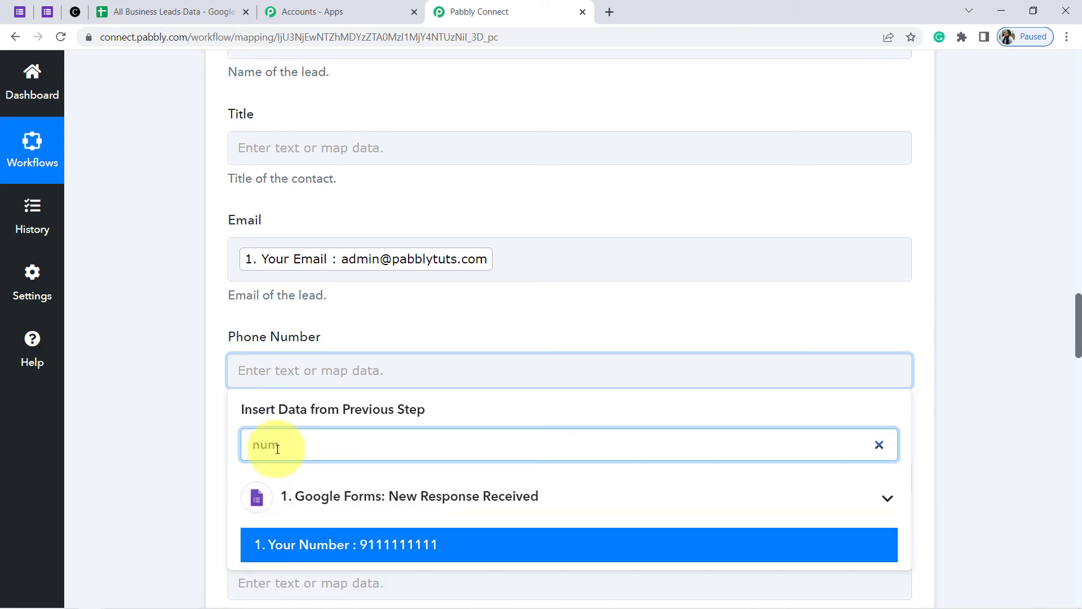
click(289, 542)
click(160, 341)
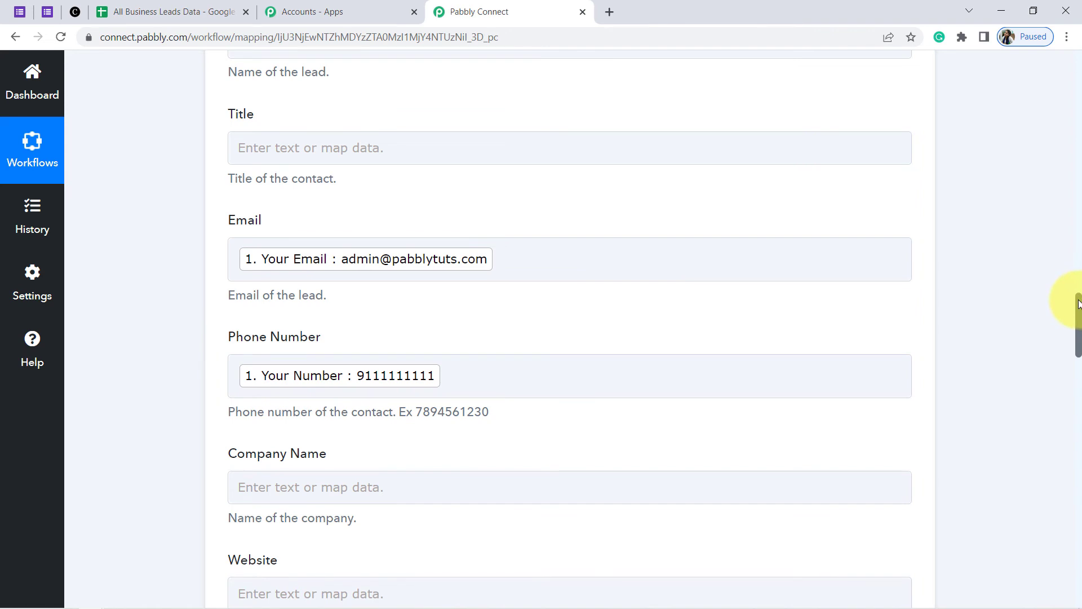
Keep the lead stage In Conversation and the currency United States Dollar
drag(1077, 304, 1077, 362)
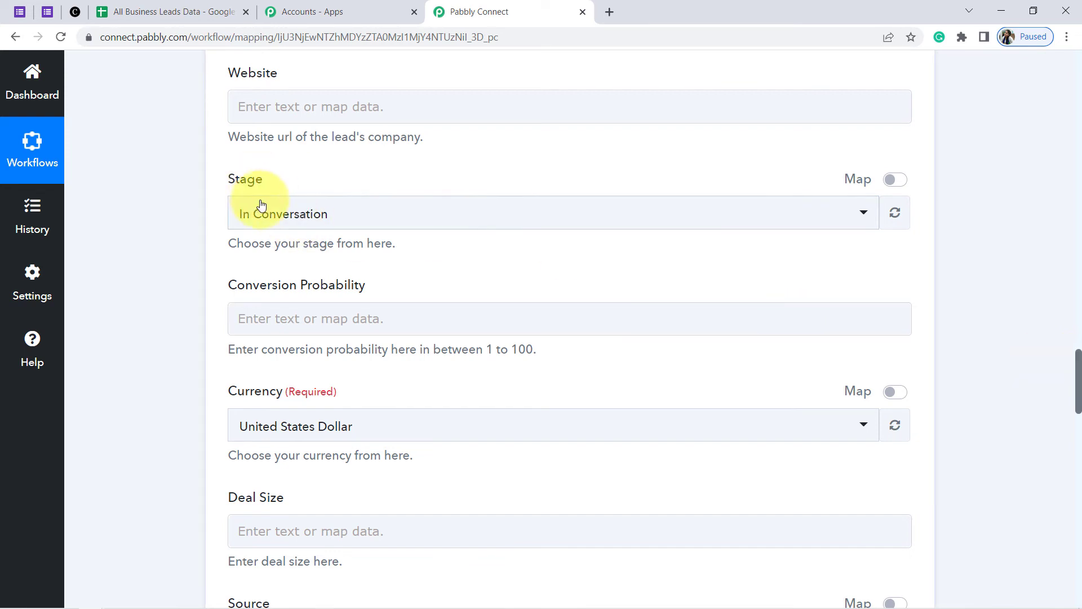
click(285, 220)
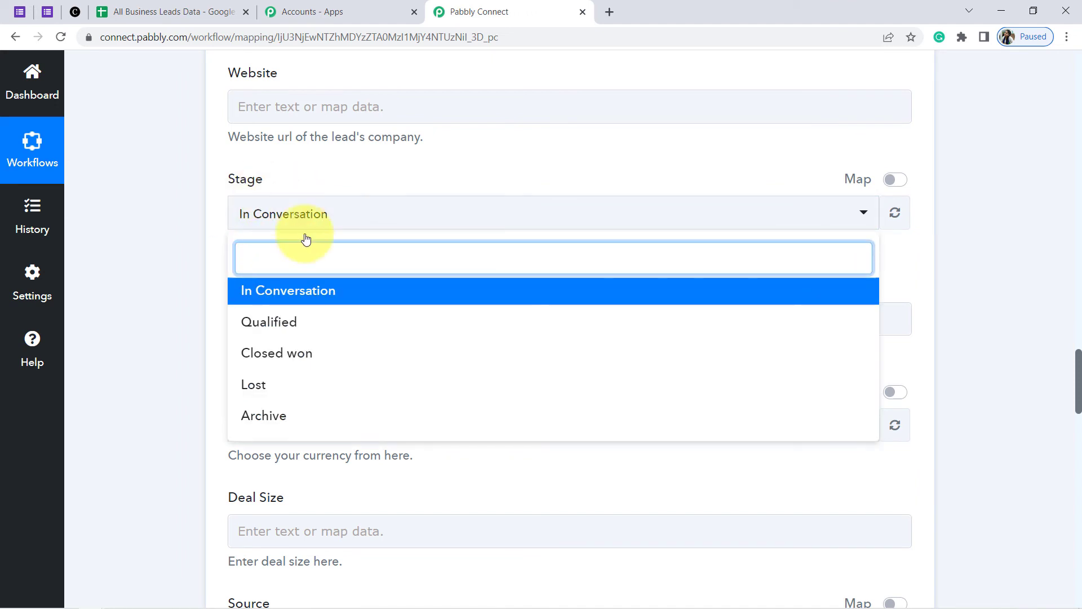
click(264, 298)
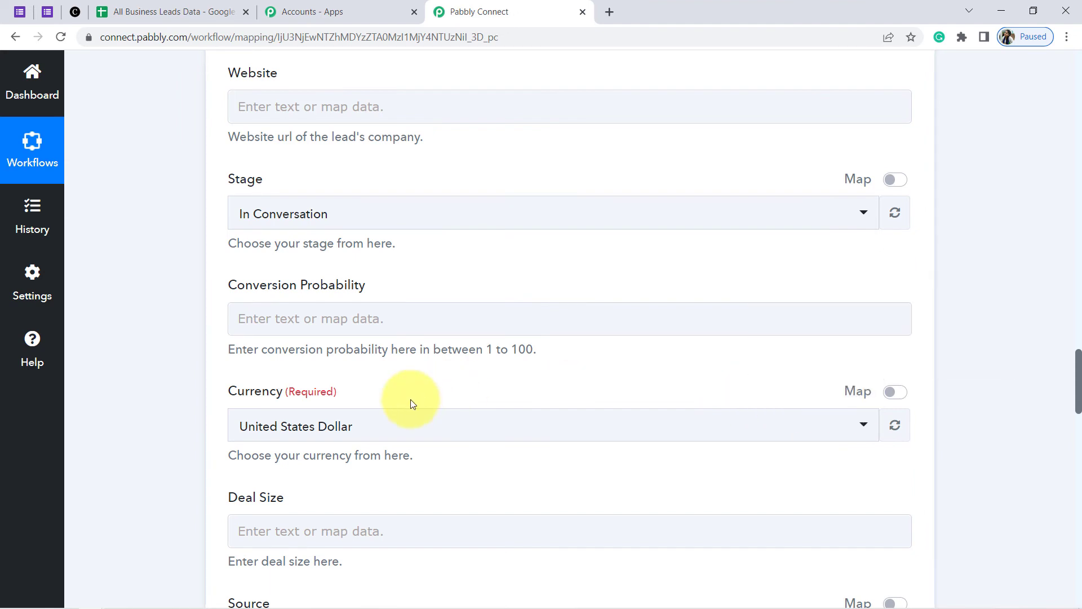
click(289, 435)
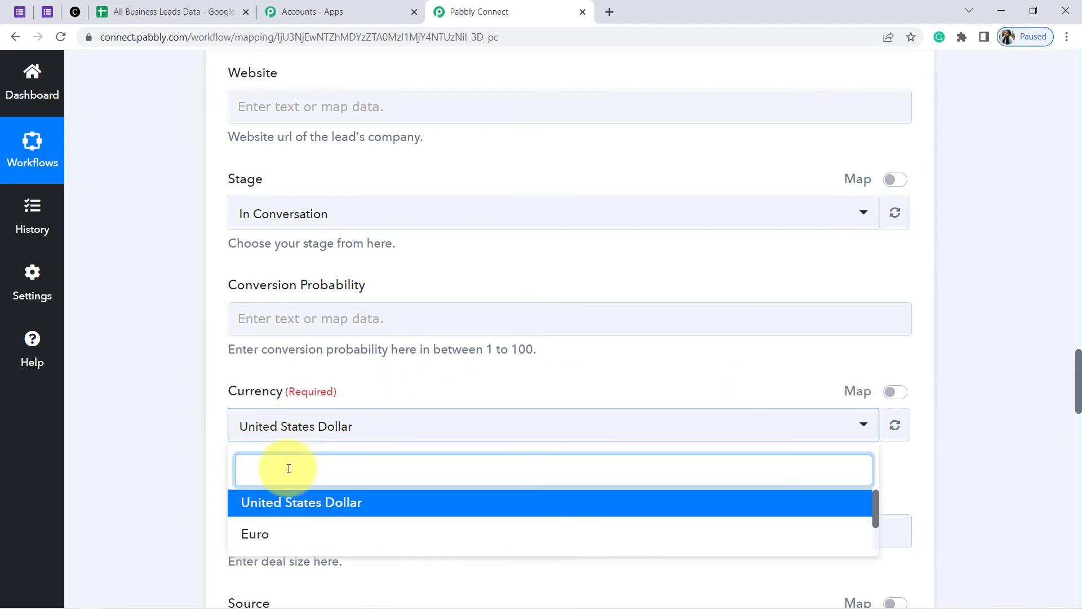
click(181, 438)
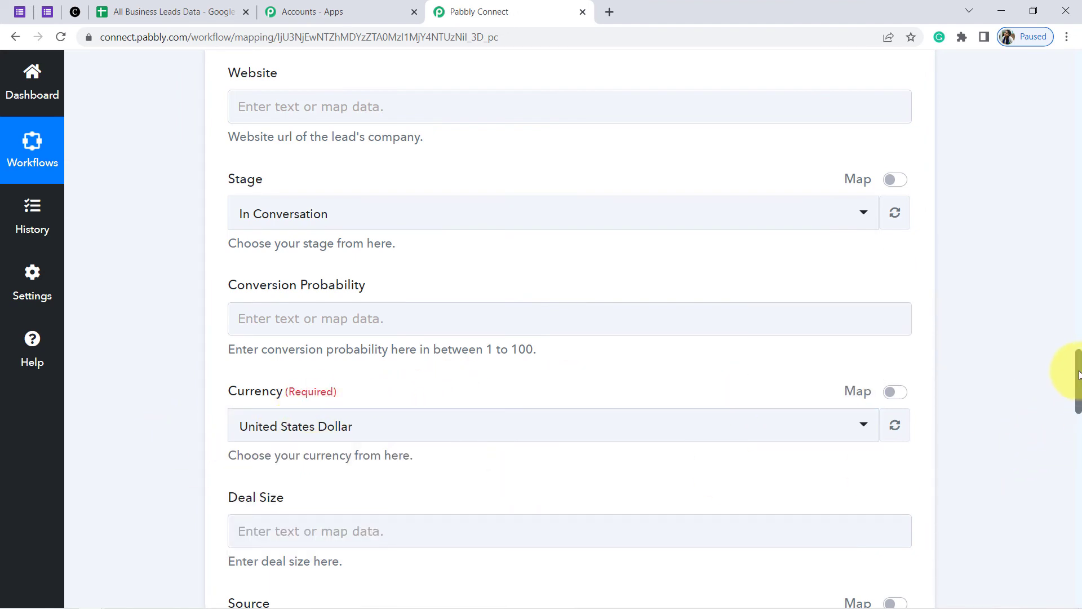
Set the lead Source to Website and keep Pabbly Connect as the owner
drag(1078, 375, 1077, 425)
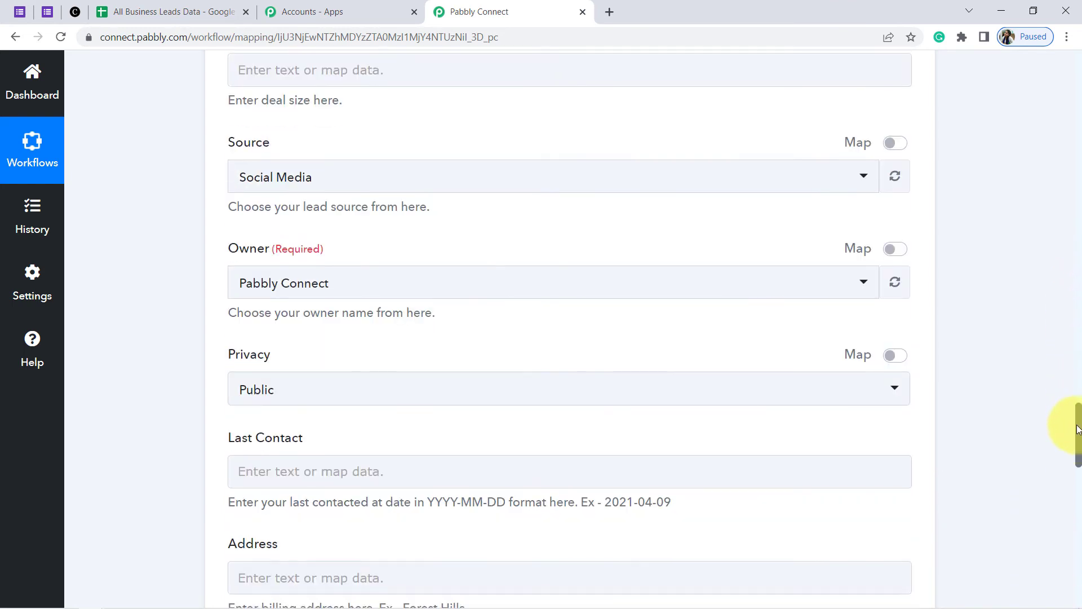
click(250, 173)
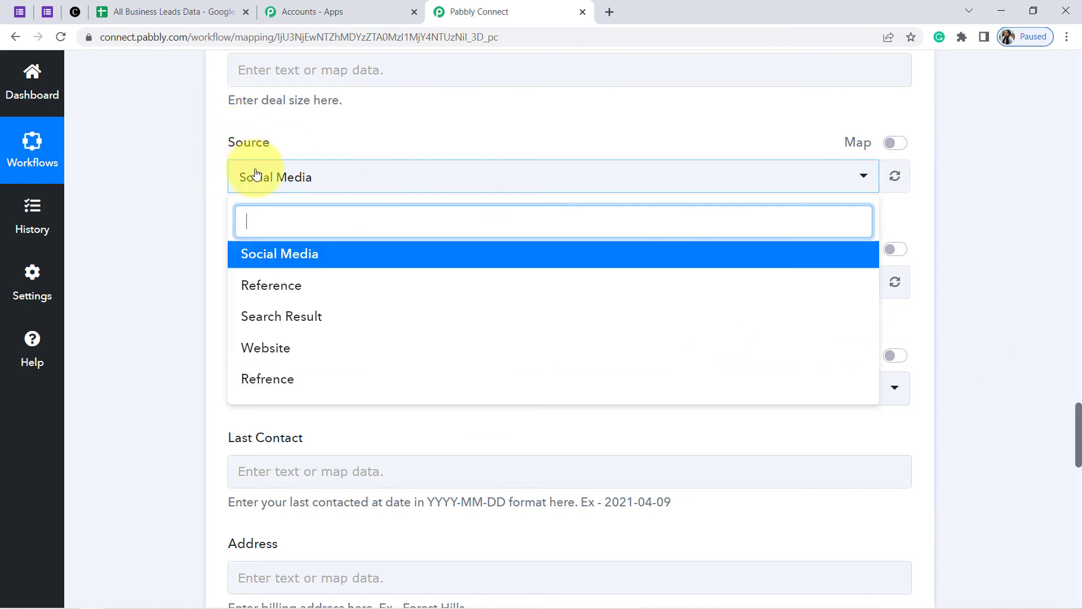
click(282, 188)
click(282, 187)
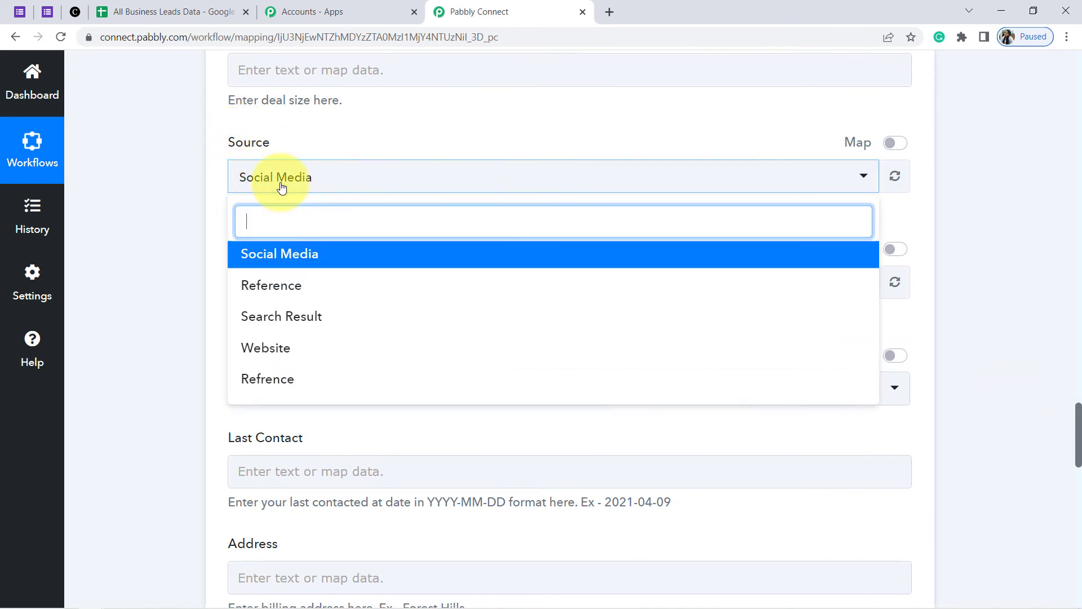
click(261, 349)
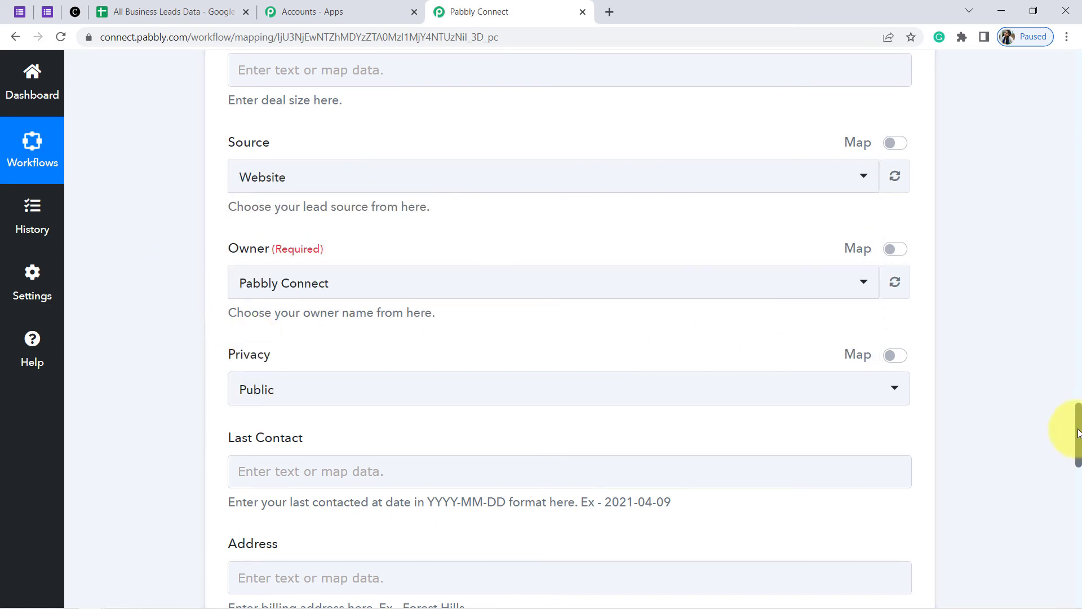
drag(1078, 433, 1078, 440)
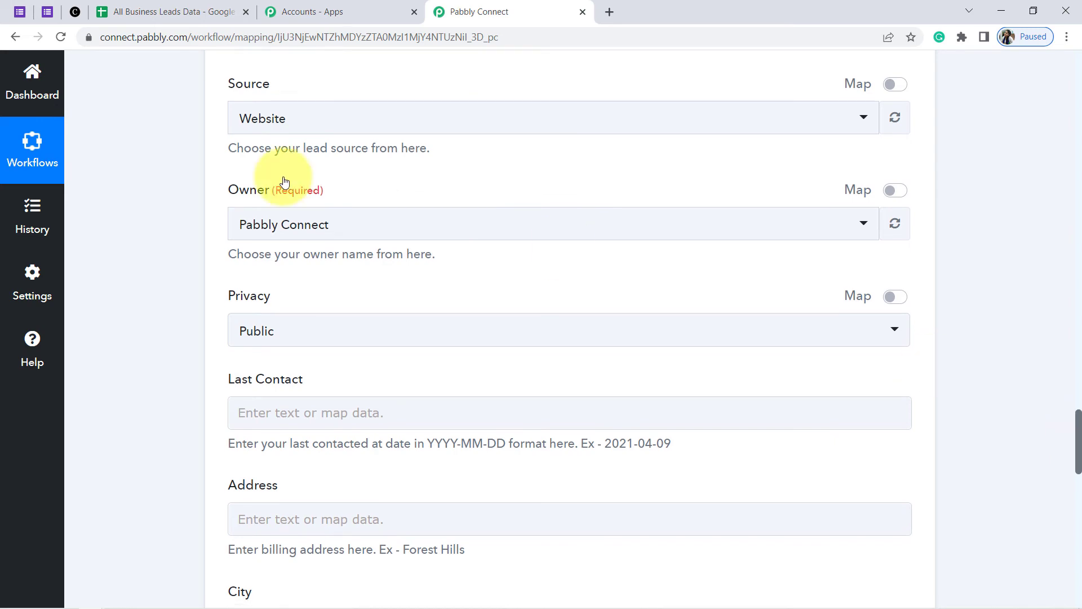
click(302, 225)
click(316, 299)
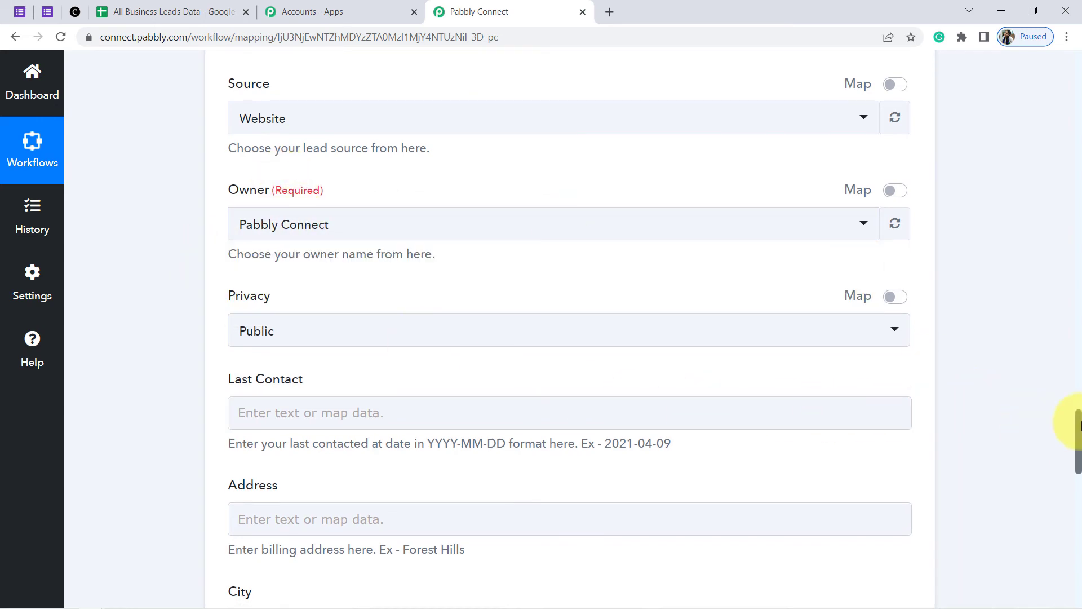
drag(1078, 425, 1078, 538)
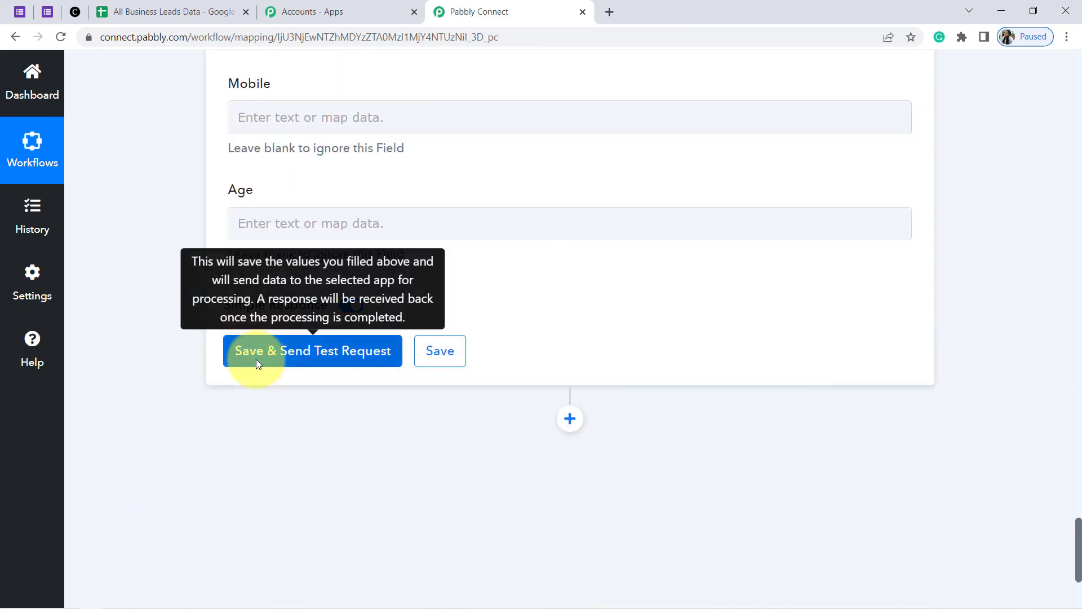
Save the Create Lead step and send a test, getting 'Your new Lead is saved.'
click(75, 11)
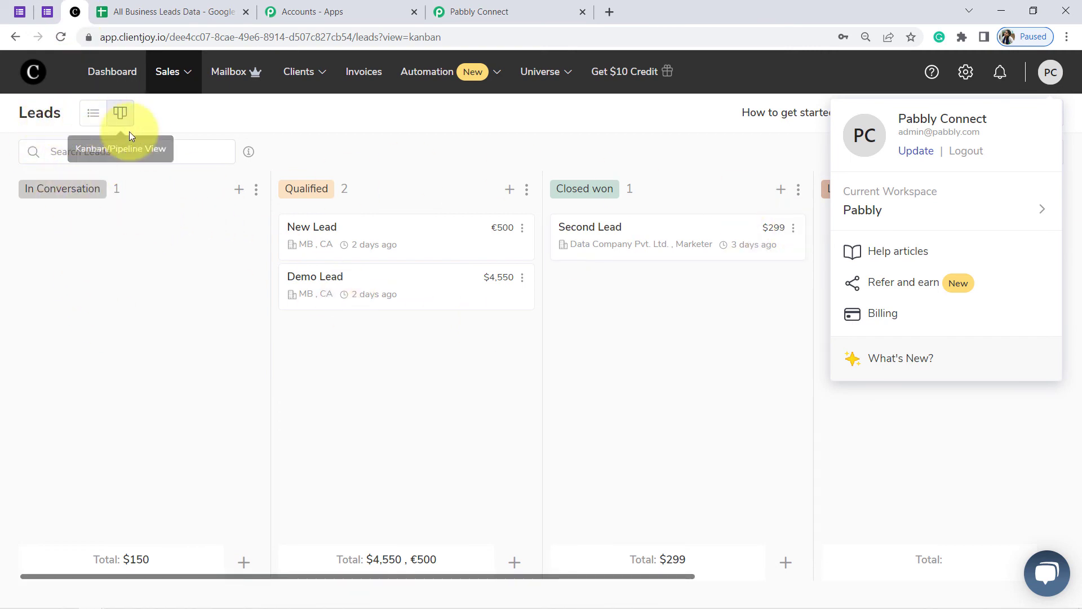
click(529, 7)
click(259, 360)
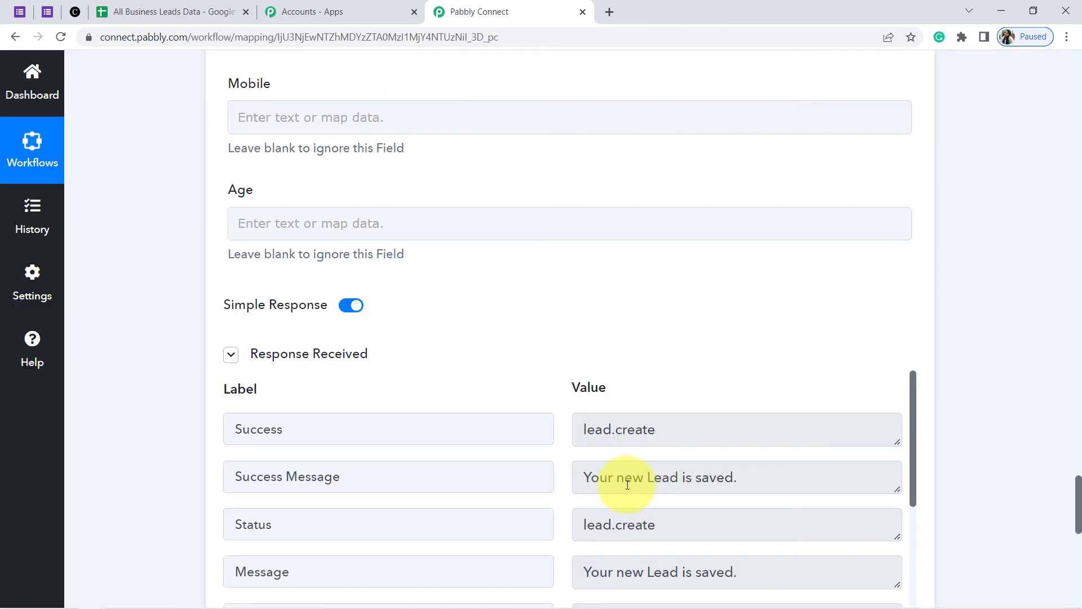
drag(614, 477, 726, 477)
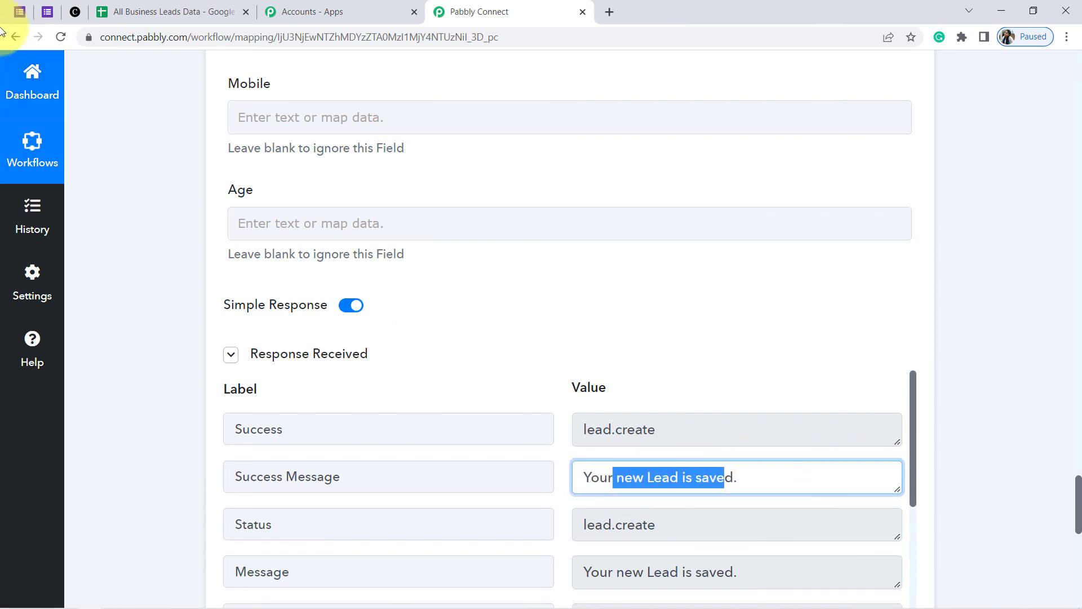
click(73, 11)
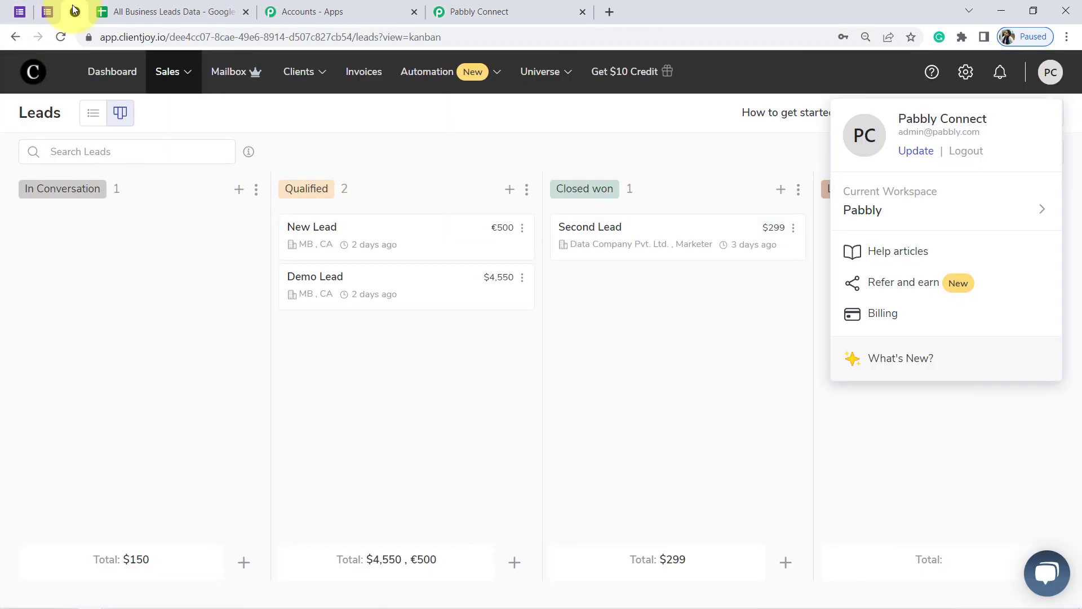
Reload Clientjoy's Leads board and check the new lead's email, mobile number and Website source
click(55, 36)
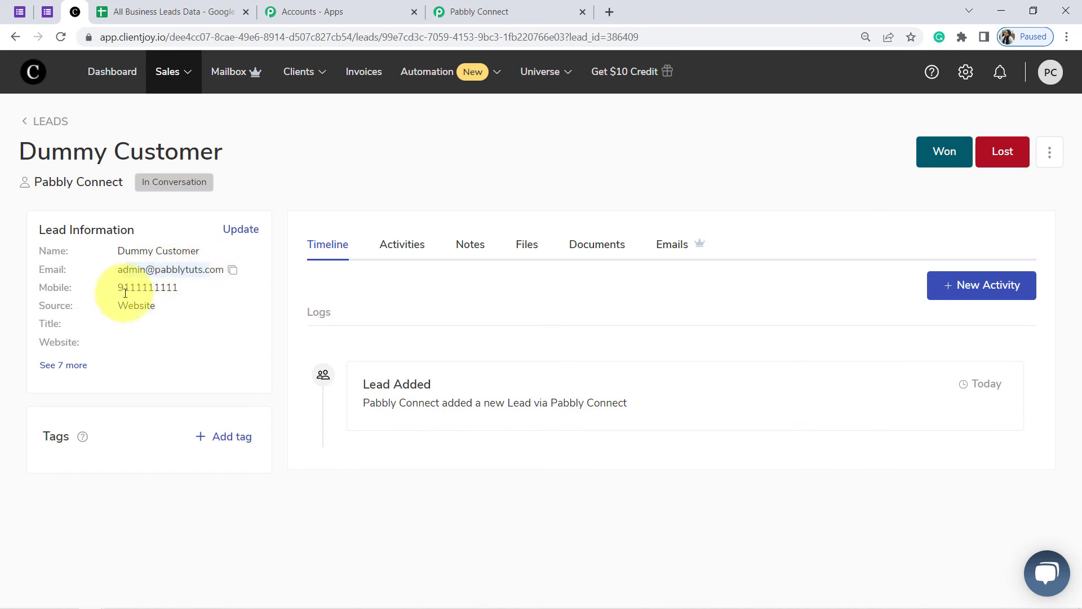
drag(120, 287, 205, 288)
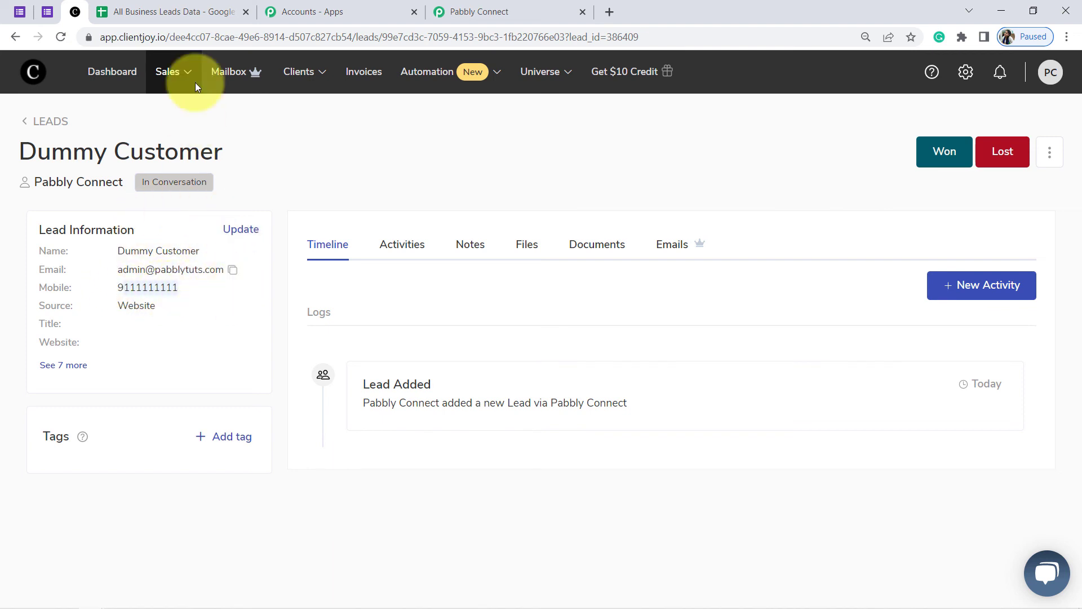
click(455, 11)
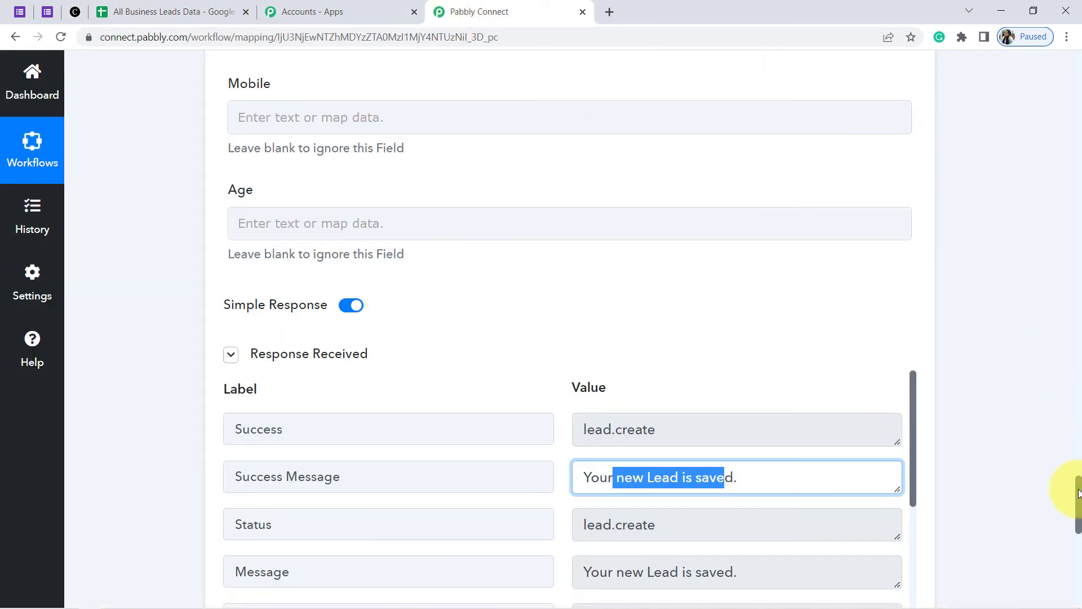
Scroll to the workflow top, collapse the Google Forms trigger, and reload the Google Form blank
drag(1078, 493, 1078, 54)
click(372, 248)
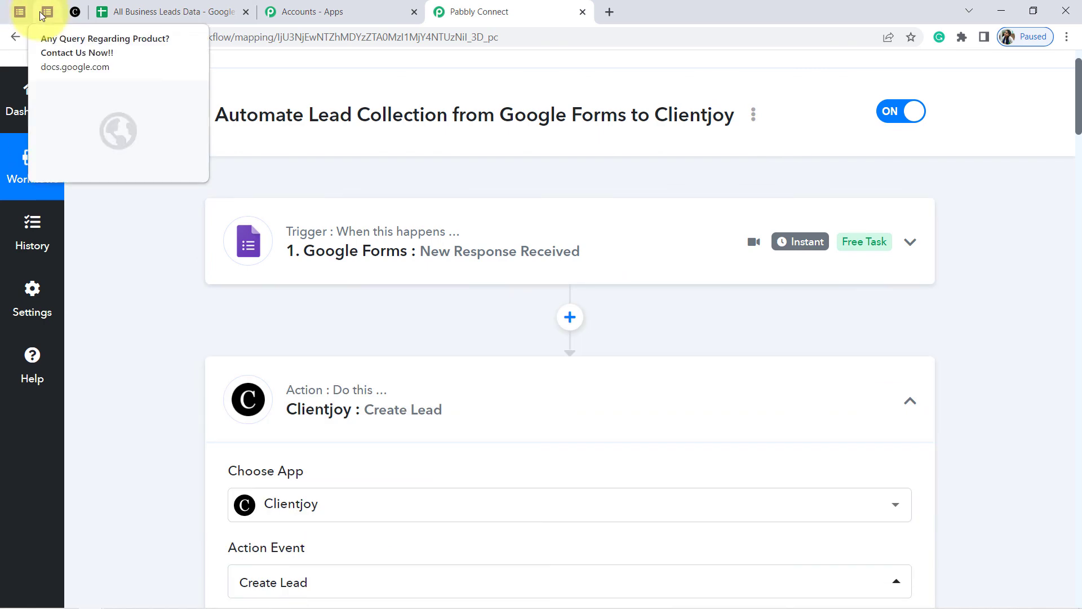
click(41, 14)
click(58, 40)
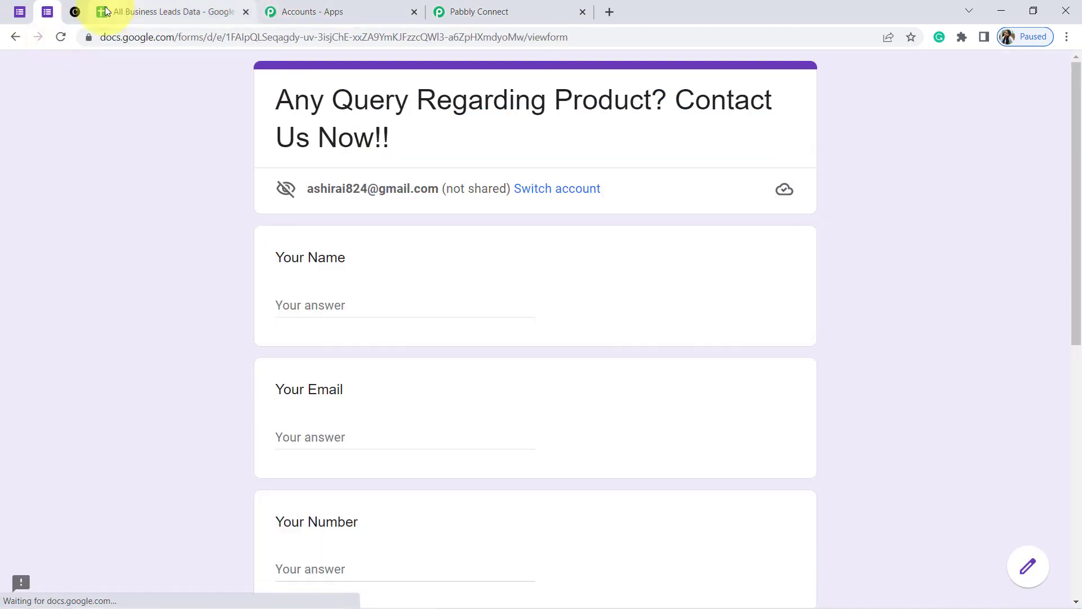
click(76, 12)
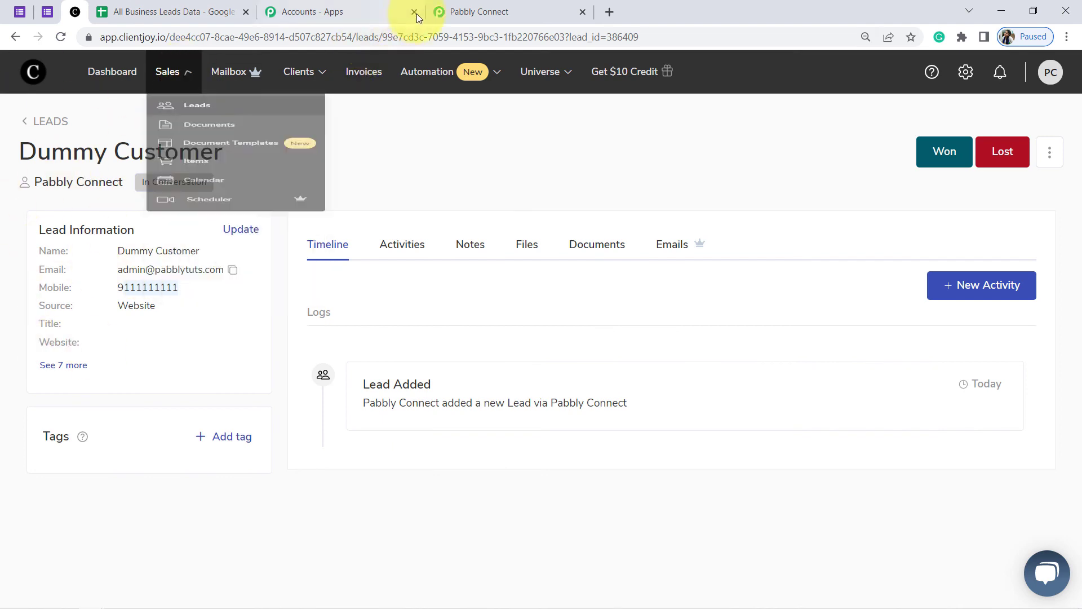
click(469, 12)
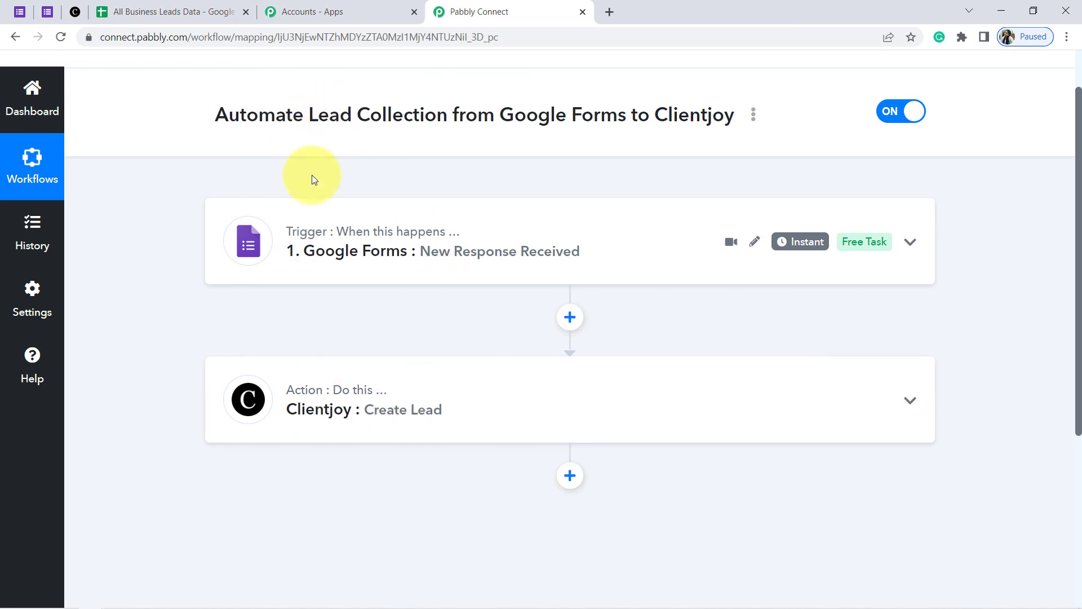
Choose Share from the workflow's three-dot menu and select the generated share link
click(753, 116)
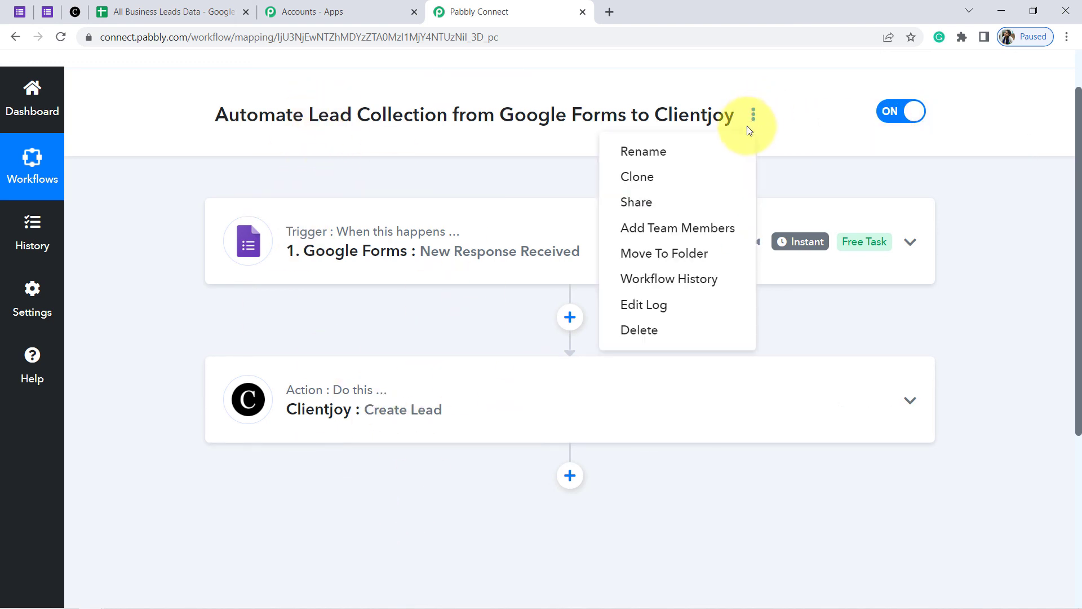
click(641, 204)
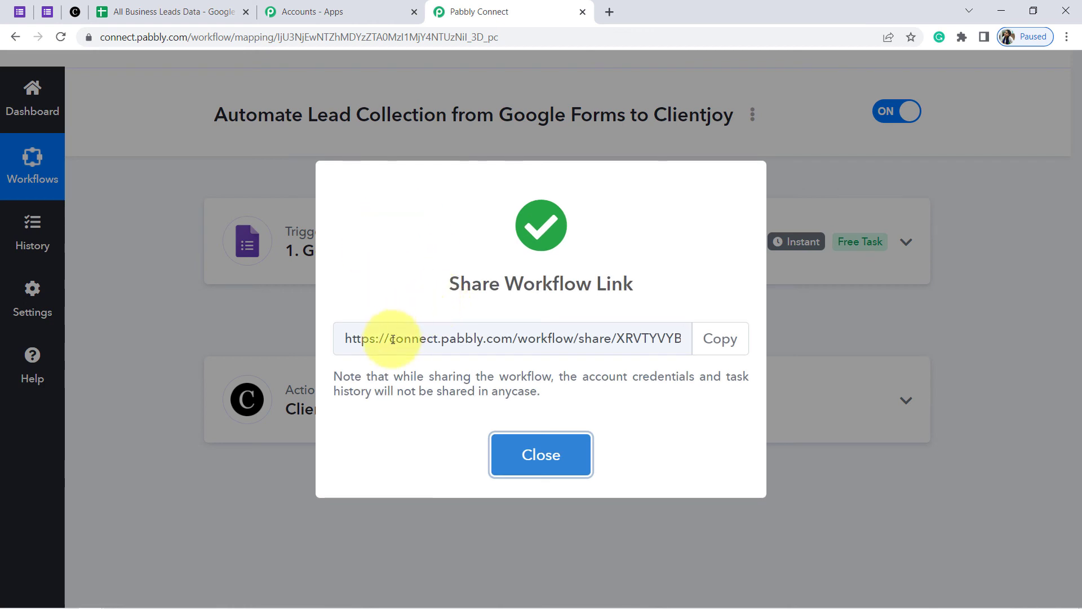
drag(389, 338, 611, 333)
triple_click(616, 338)
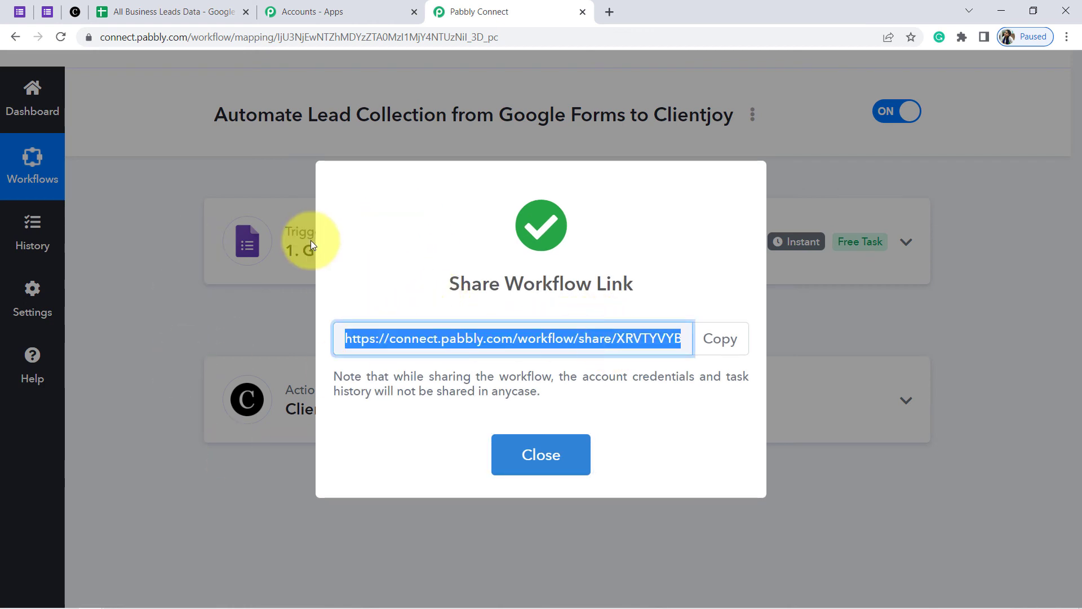
click(489, 342)
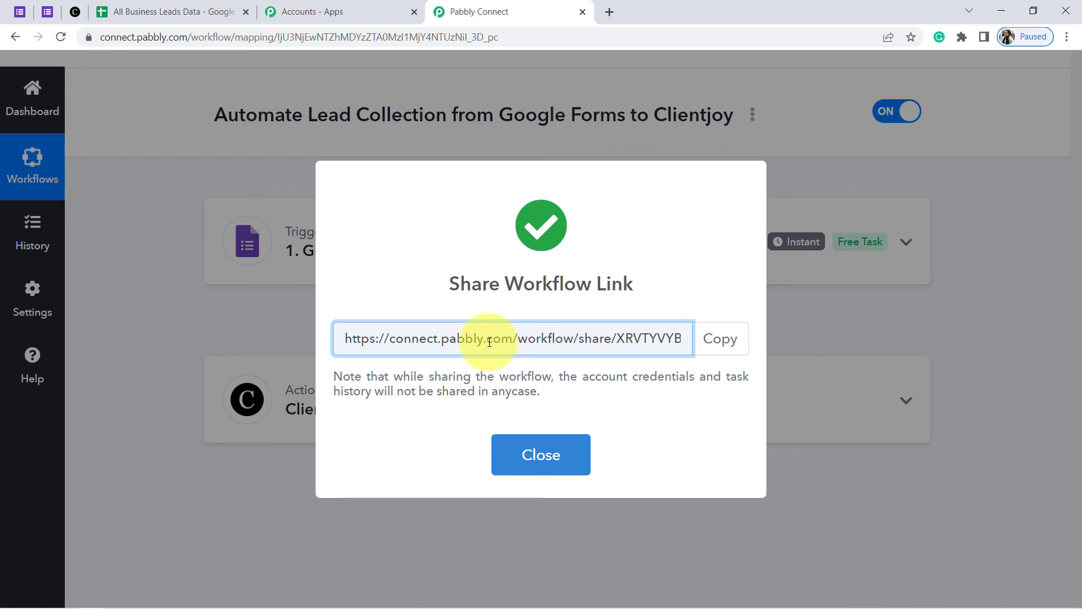